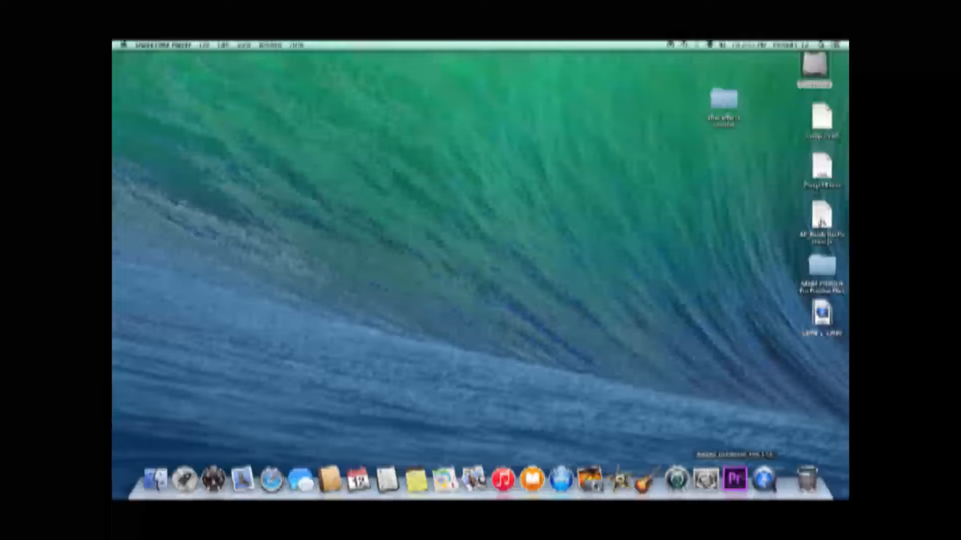
- Launch Premiere Pro and create a new named project with a sequence using the preselected preset
left_click(735, 479)
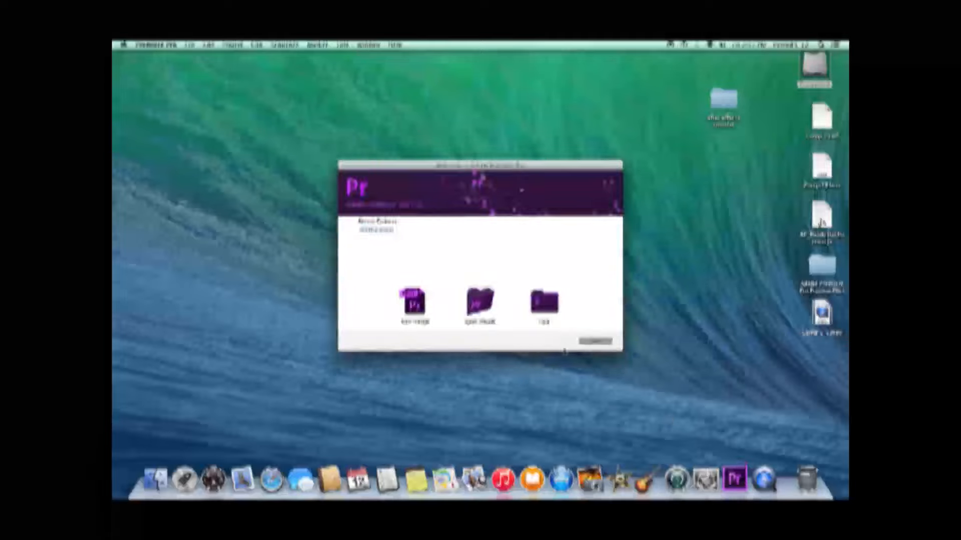
left_click(418, 305)
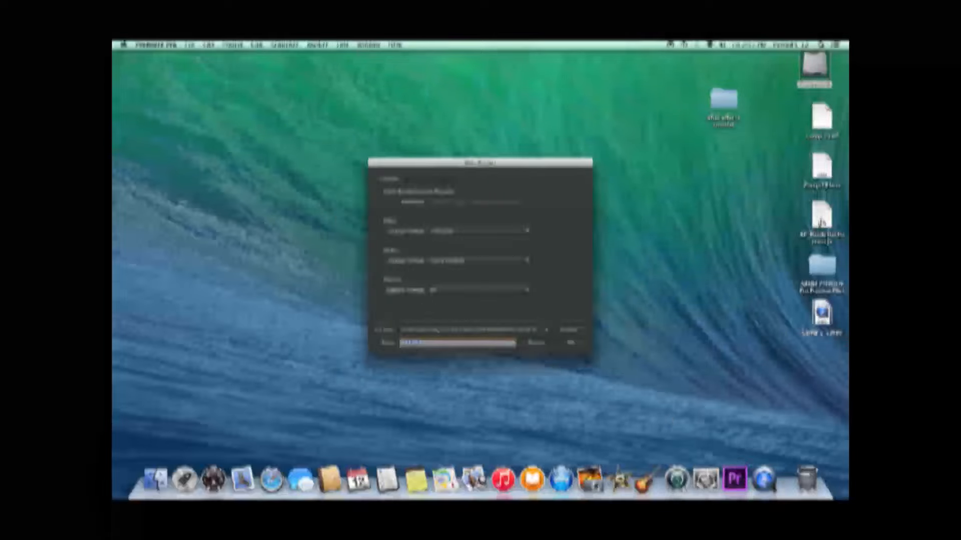
type("Tu")
key("Return")
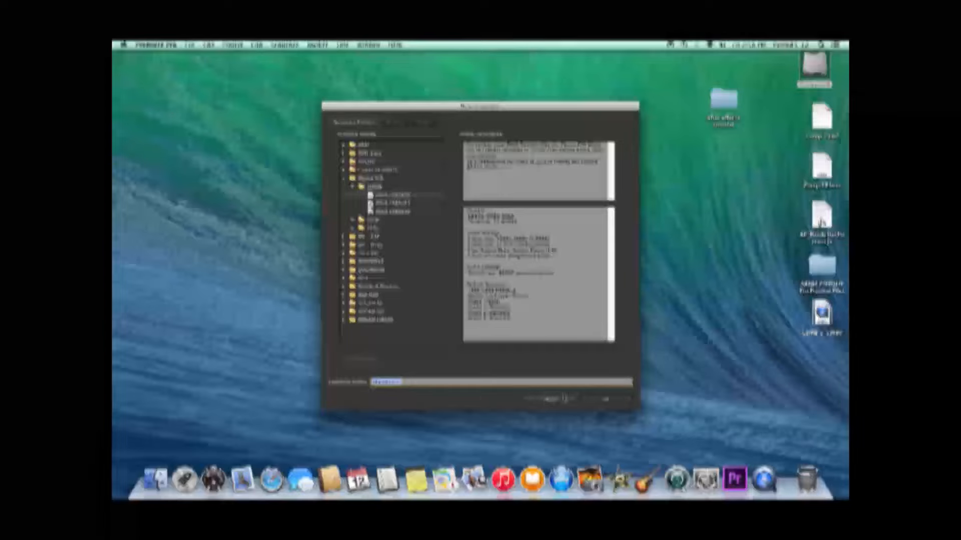
left_click(590, 403)
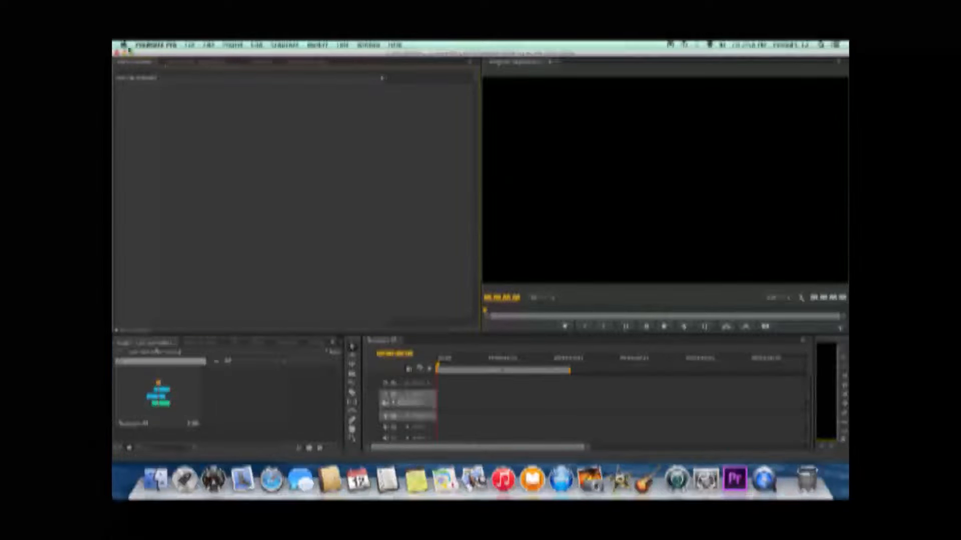
- Check the contents of the after effects tutorial folder on the desktop, then return to the Premiere Pro project
left_click(125, 53)
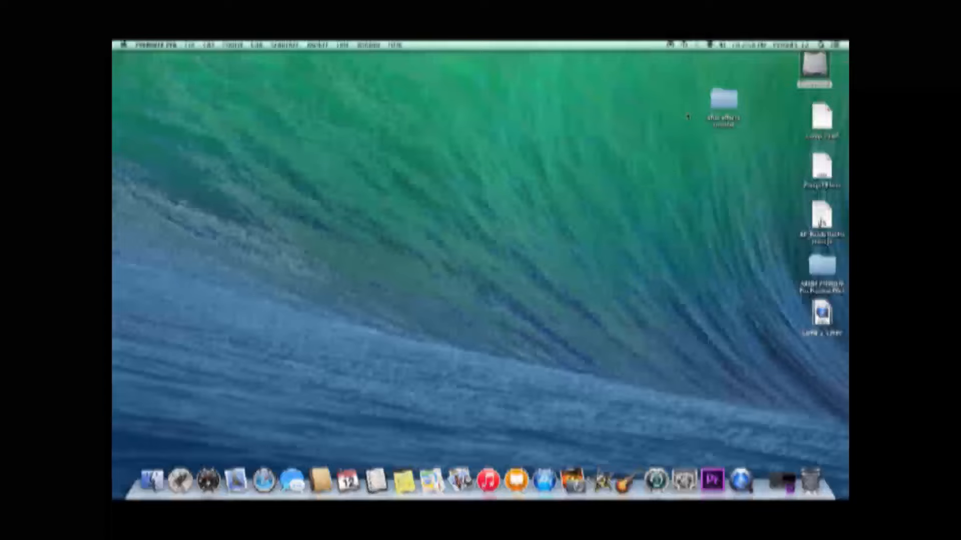
double_click(727, 107)
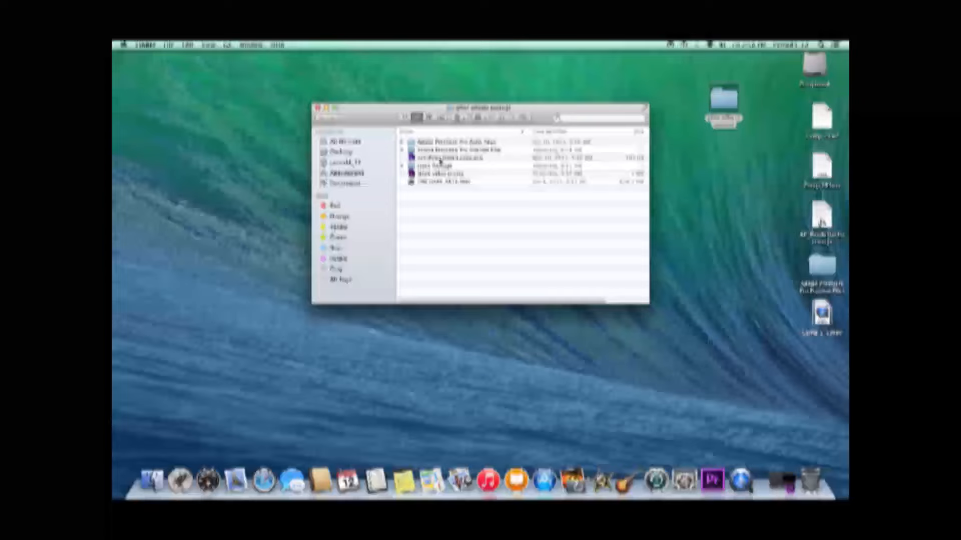
left_click(327, 108)
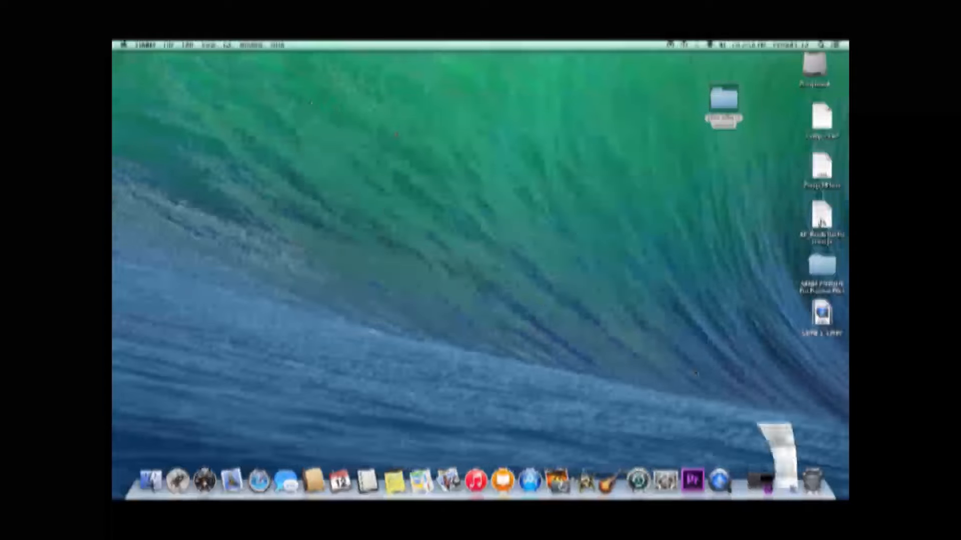
left_click(691, 481)
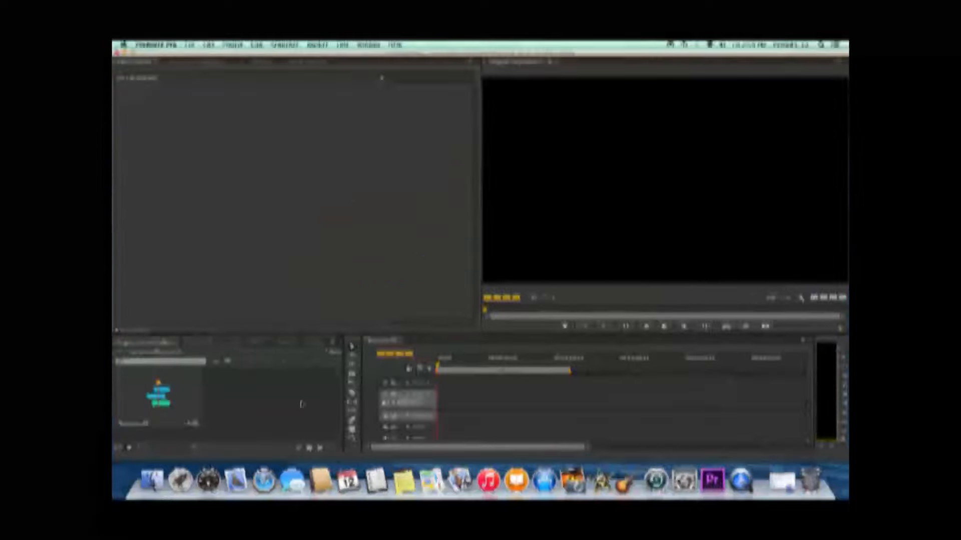
- Import the stock footage folder from the after effects tutorial folder into the project
left_click_drag(233, 385, 307, 428)
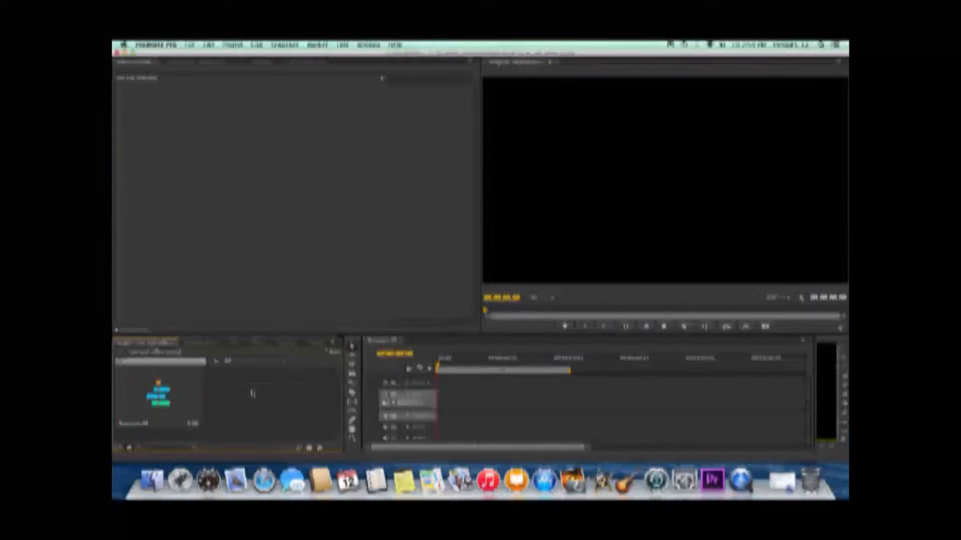
right_click(251, 392)
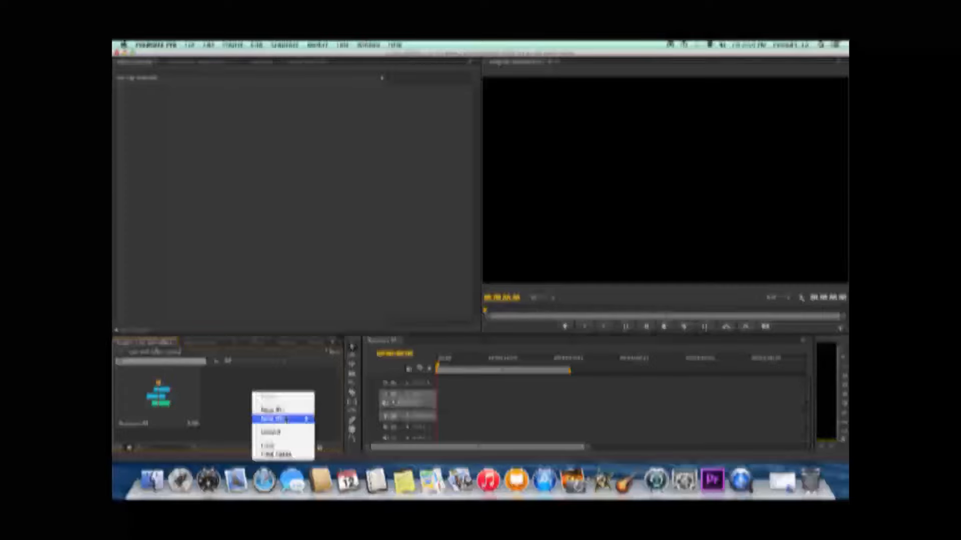
left_click(270, 411)
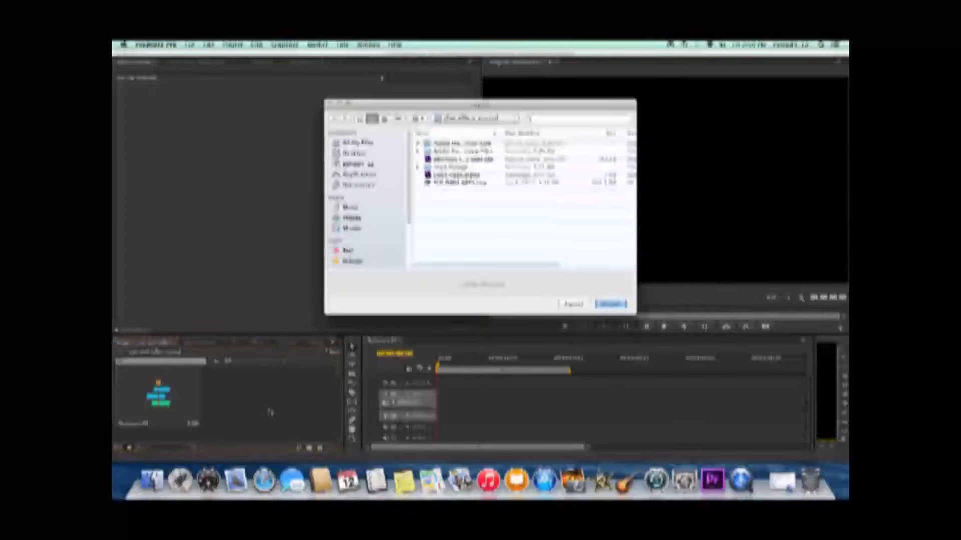
left_click(494, 121)
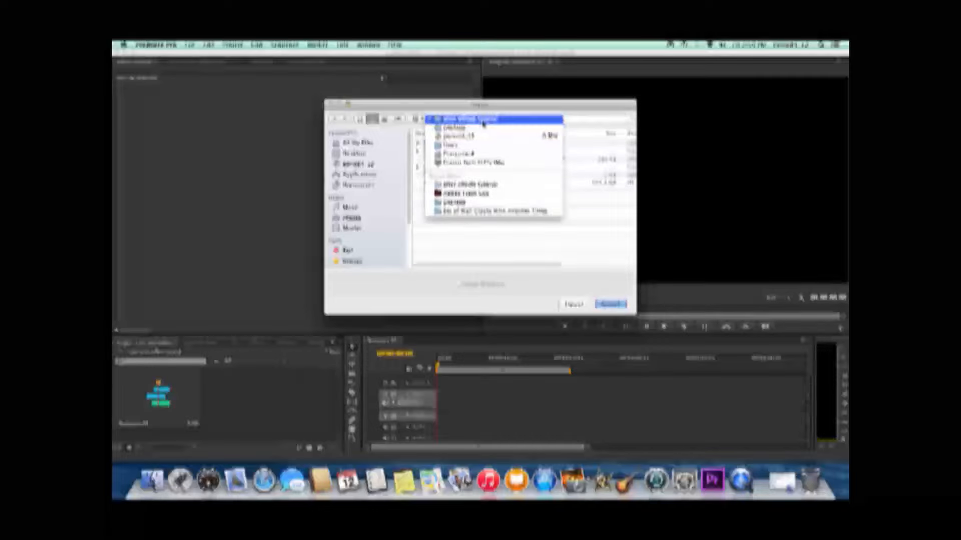
left_click(482, 125)
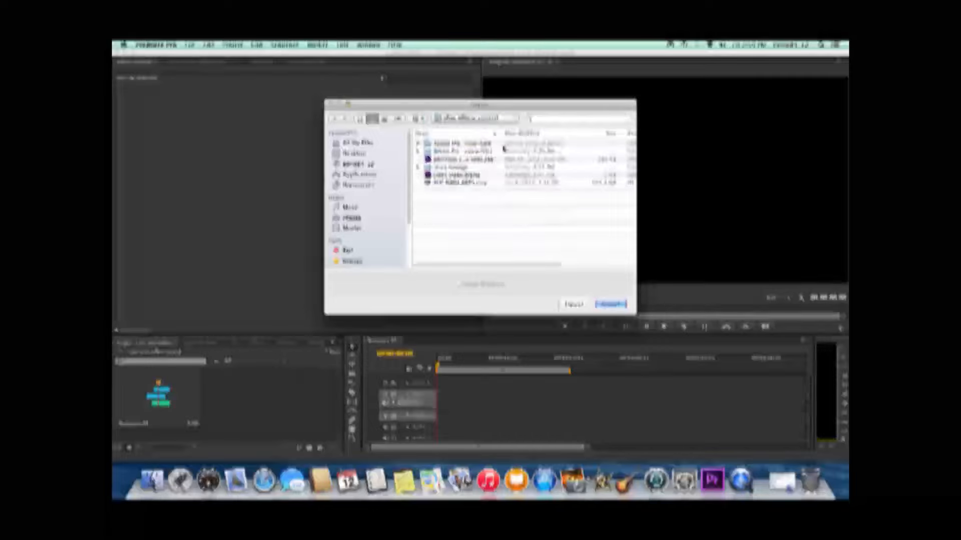
left_click(440, 168)
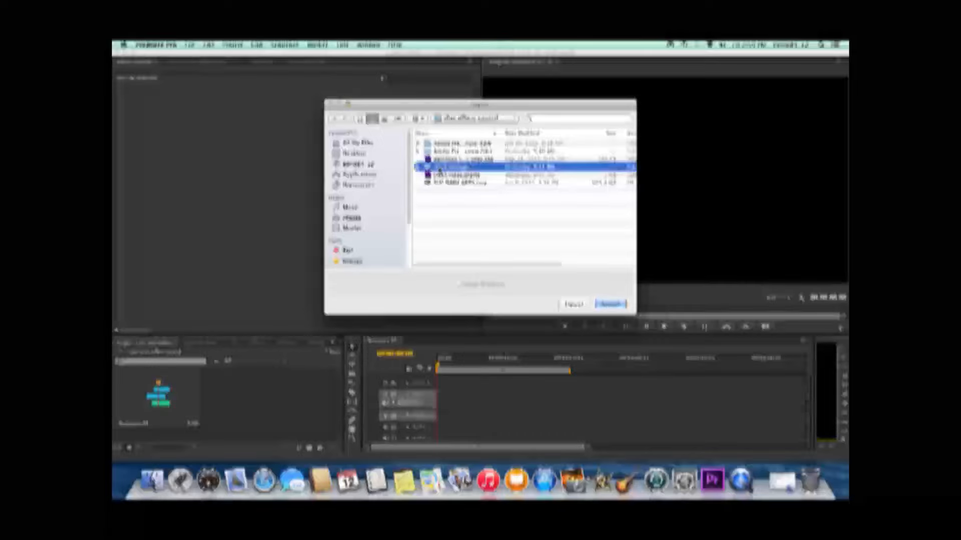
left_click(610, 303)
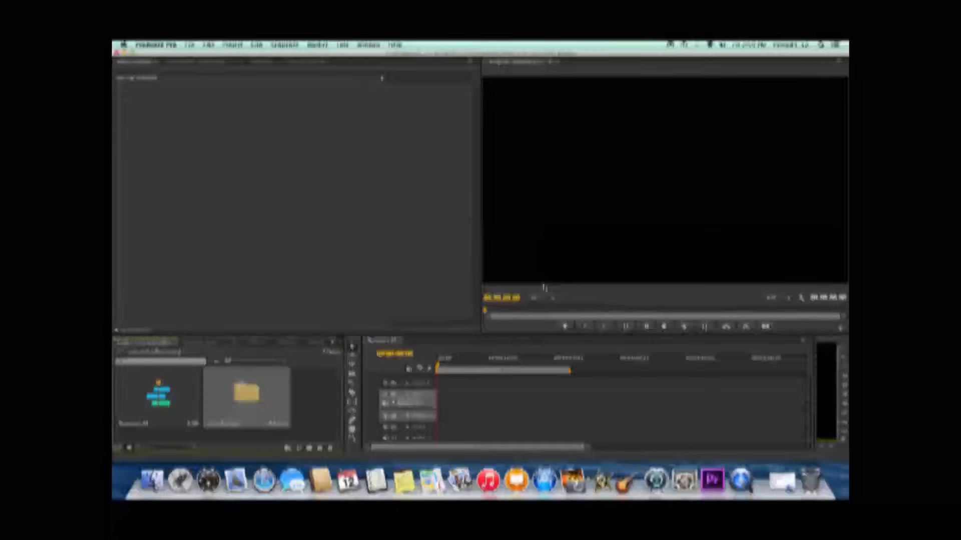
- Open the imported footage bin and place the gymnasium clip at the start of the sequence's first video track
double_click(275, 393)
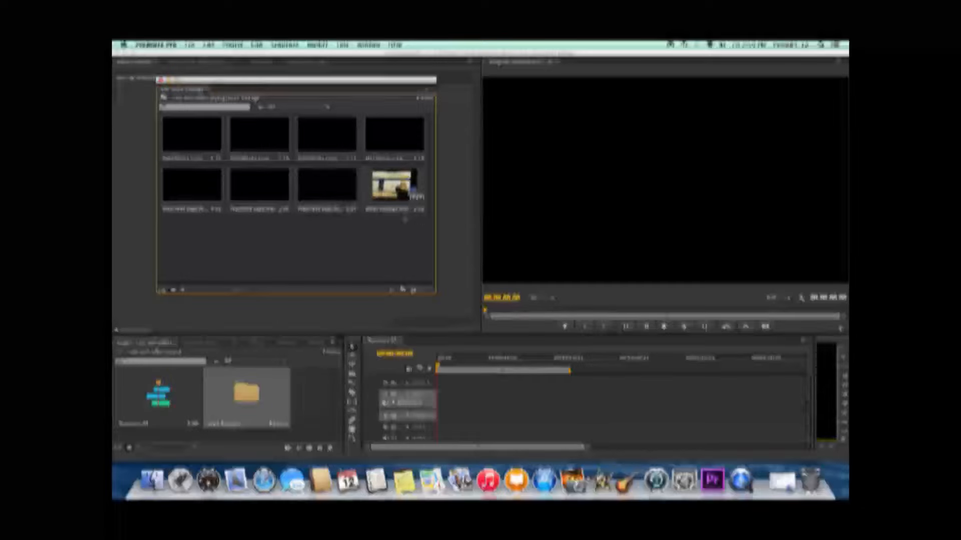
left_click(403, 218)
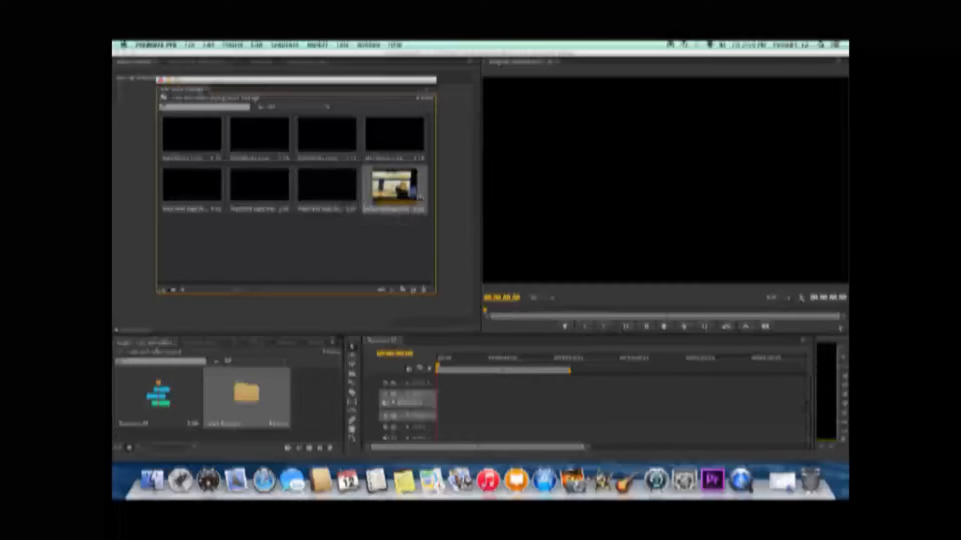
left_click(413, 250)
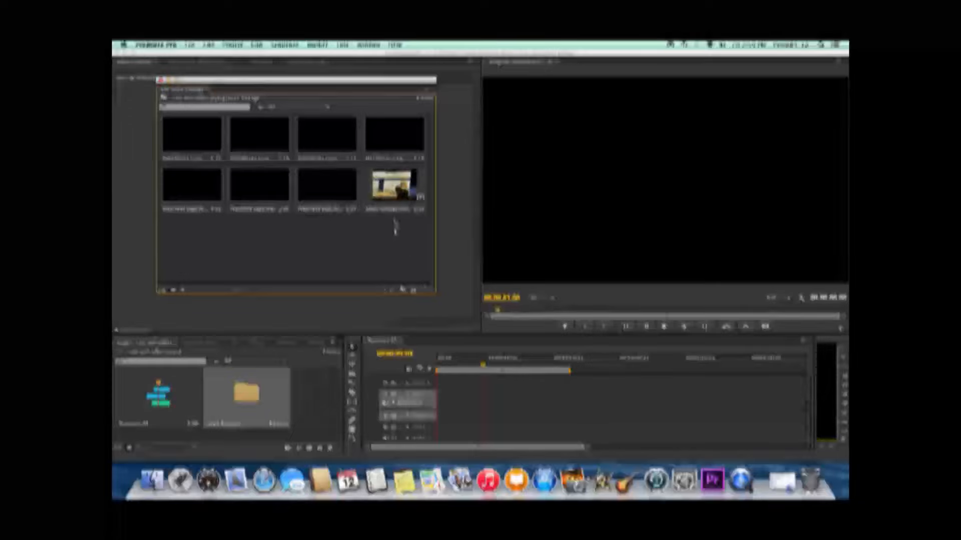
left_click_drag(394, 188, 438, 399)
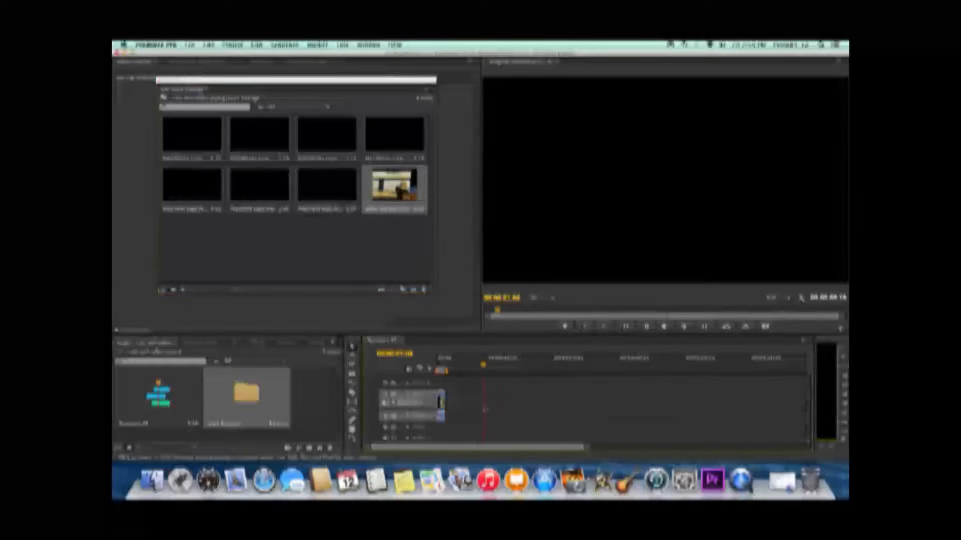
- Scale the gymnasium clip to frame size and enlarge it in the program monitor to fill the frame width
left_click_drag(483, 367, 441, 371)
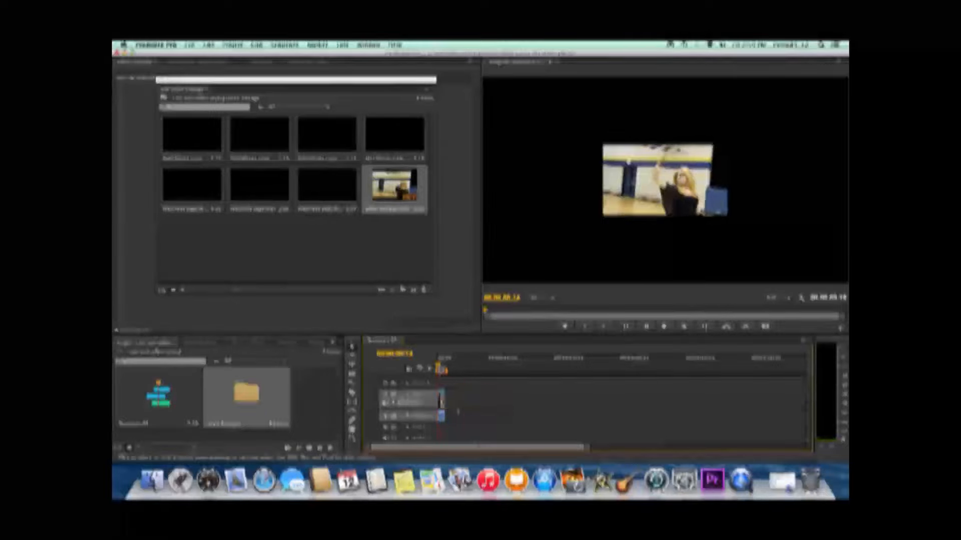
right_click(440, 399)
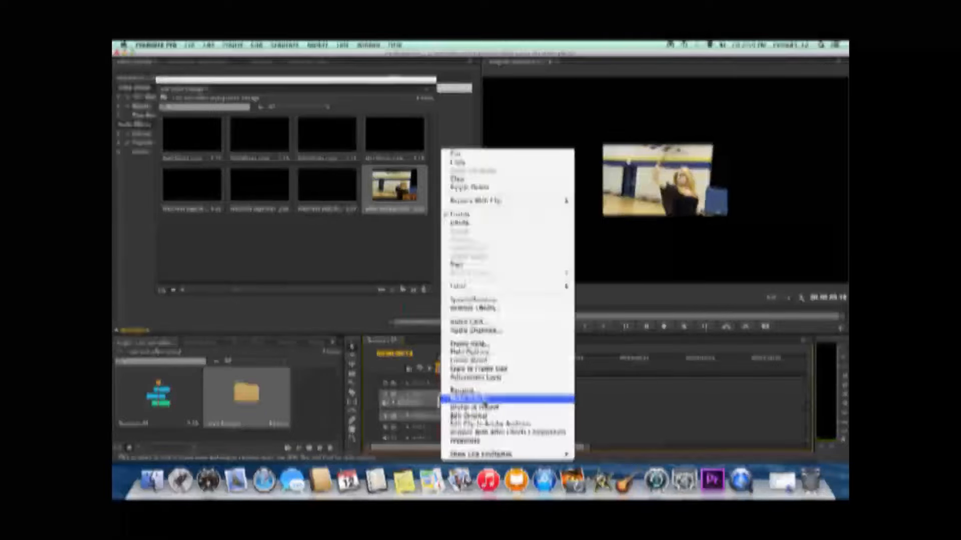
left_click(489, 370)
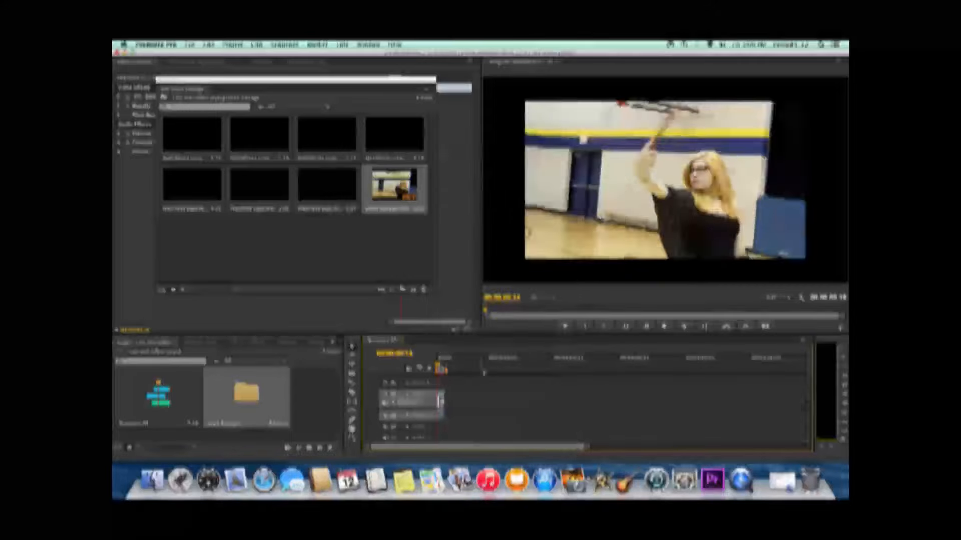
left_click(609, 160)
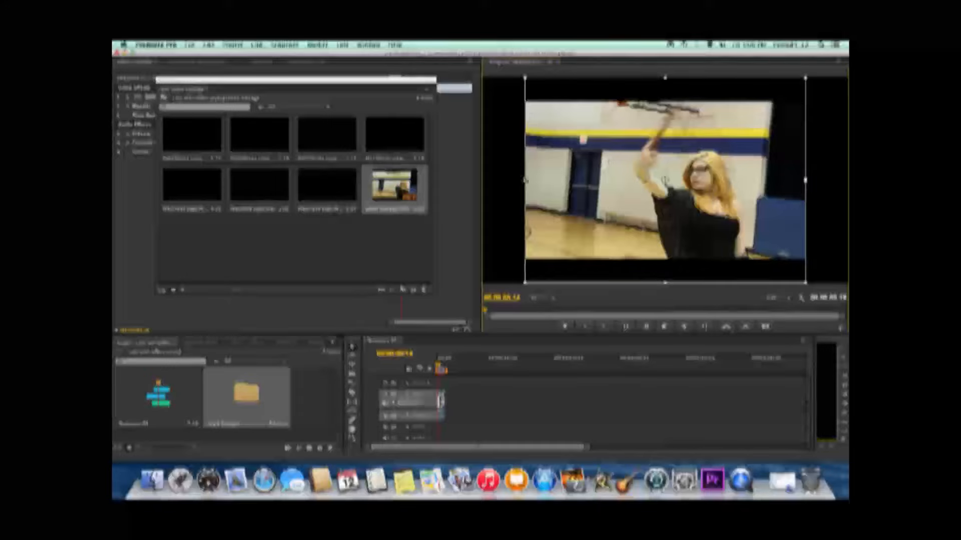
left_click_drag(523, 181, 457, 194)
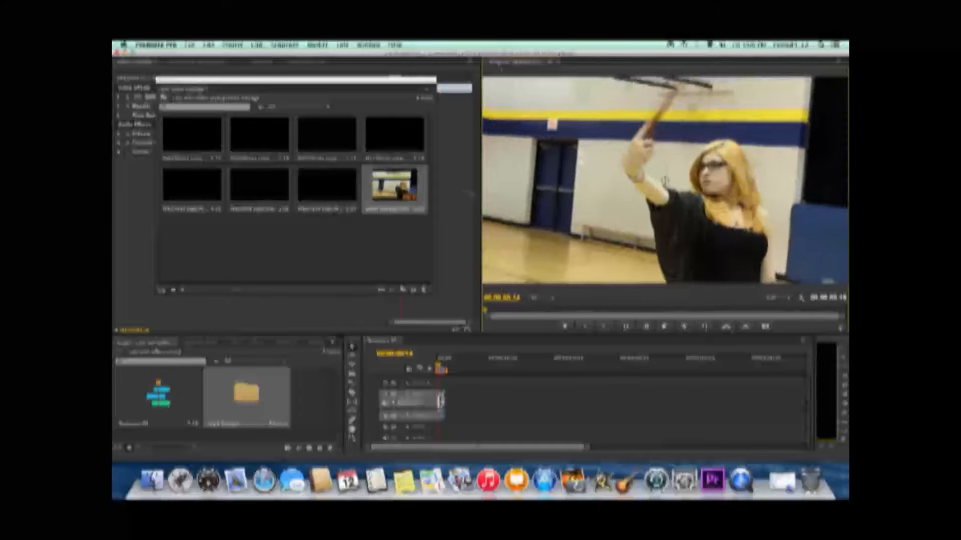
left_click_drag(476, 196, 480, 183)
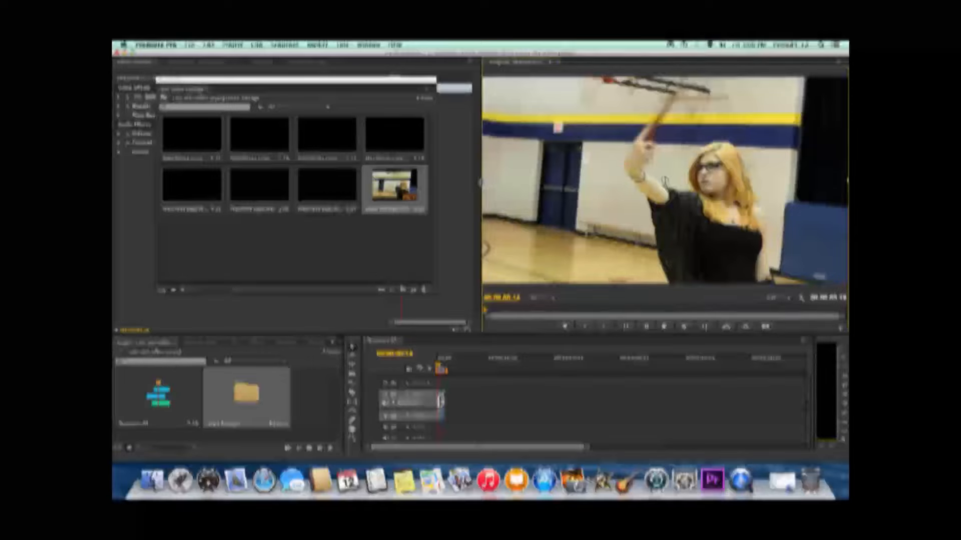
- Minimise the footage bin window and play a rendered preview of the sequence
left_click(480, 399)
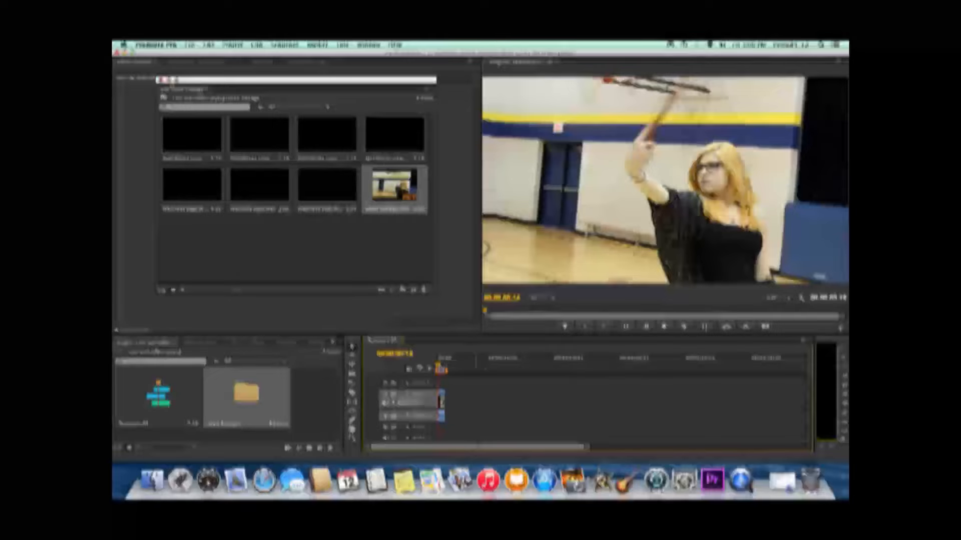
left_click(167, 80)
key("Return")
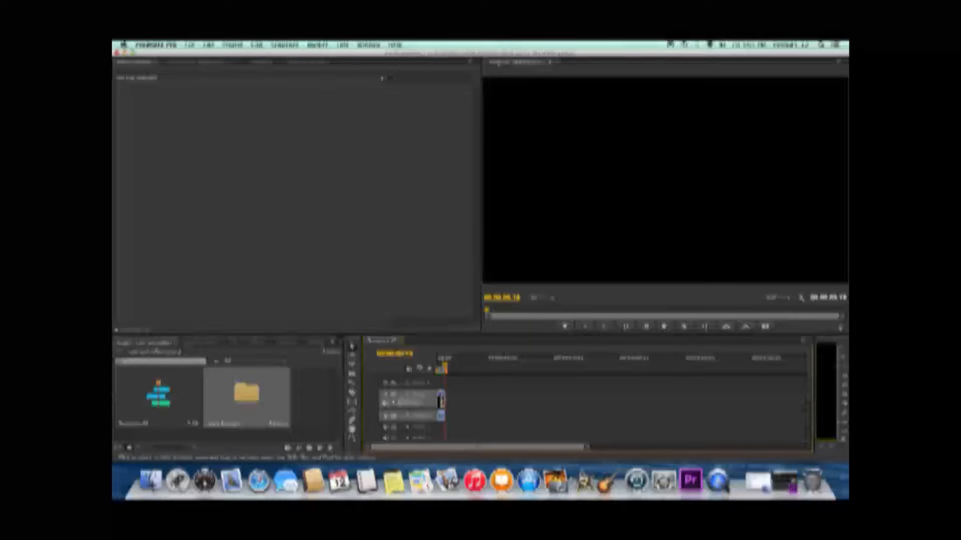
- Replace the timeline clip with an After Effects composition and save the new After Effects project as vent1
right_click(441, 400)
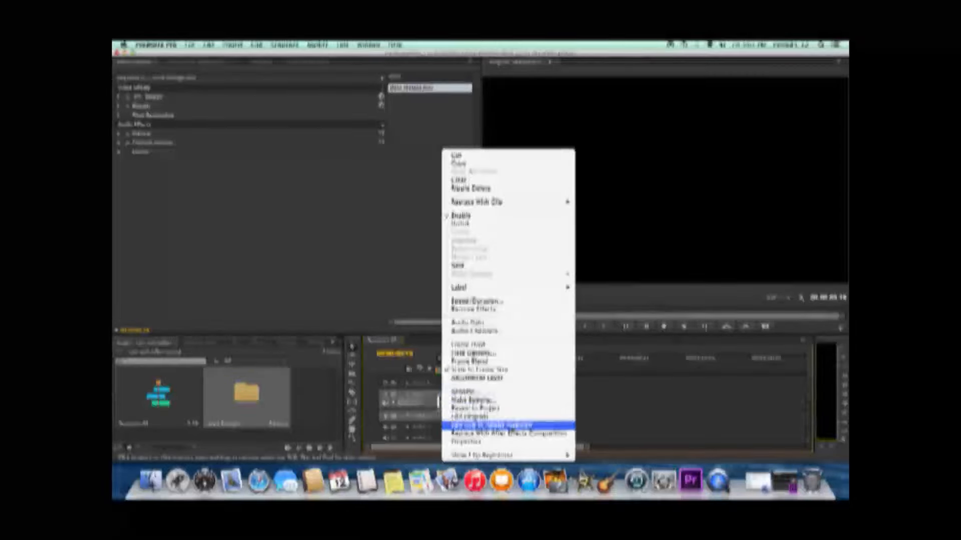
left_click(515, 437)
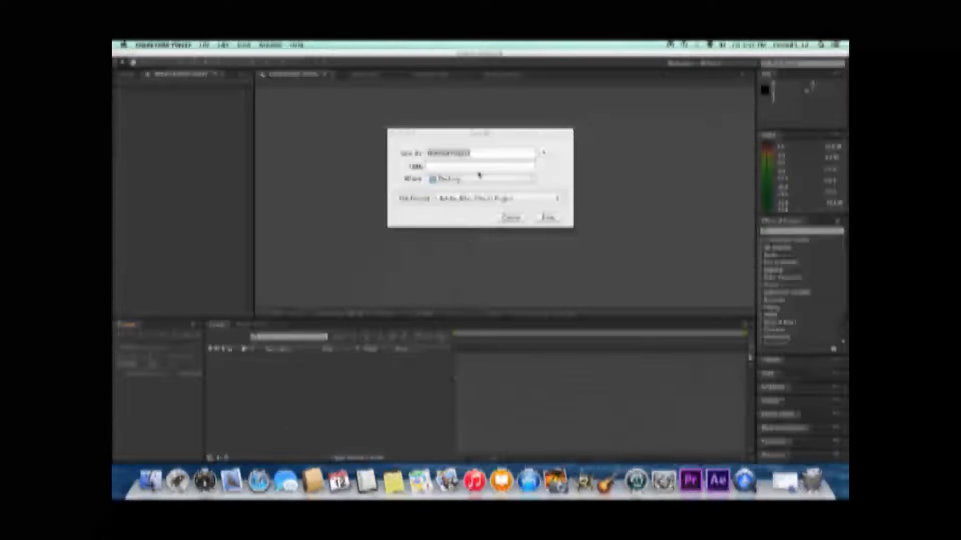
left_click_drag(480, 153, 444, 153)
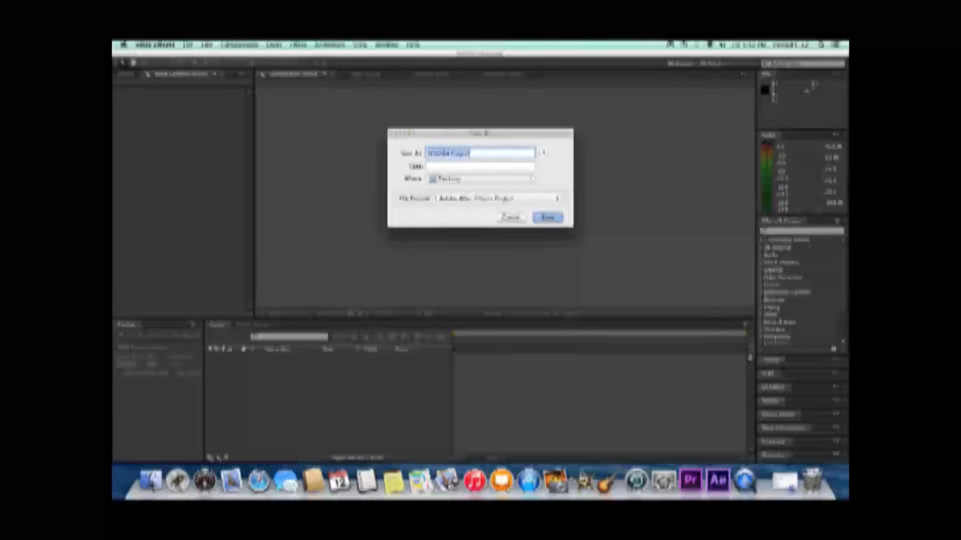
type("vent1")
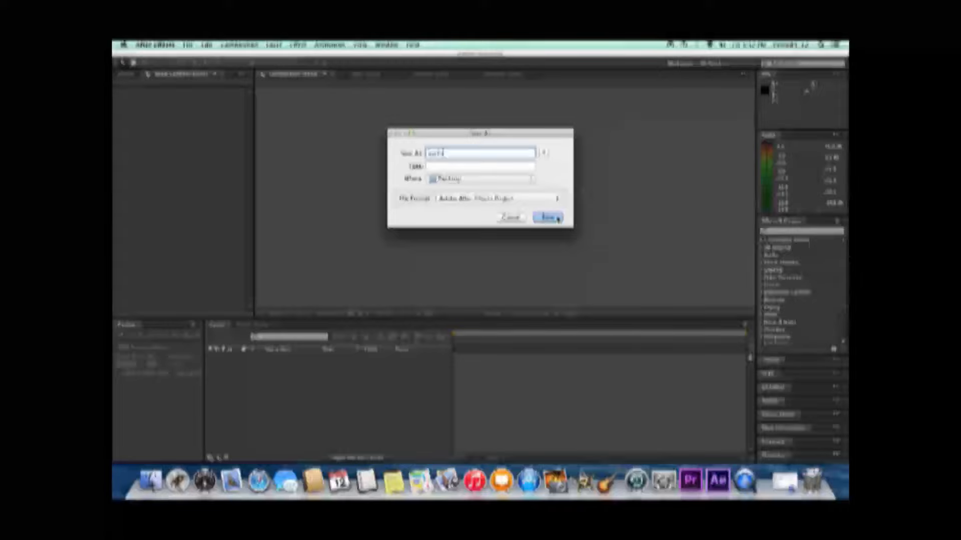
left_click(549, 218)
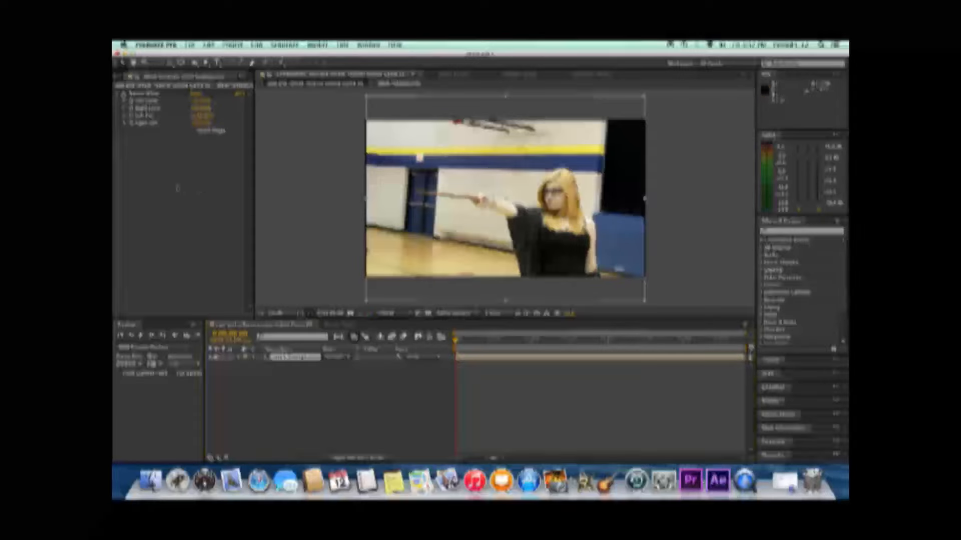
- Import the footage folder from the tutorial directory into the After Effects project
left_click(126, 78)
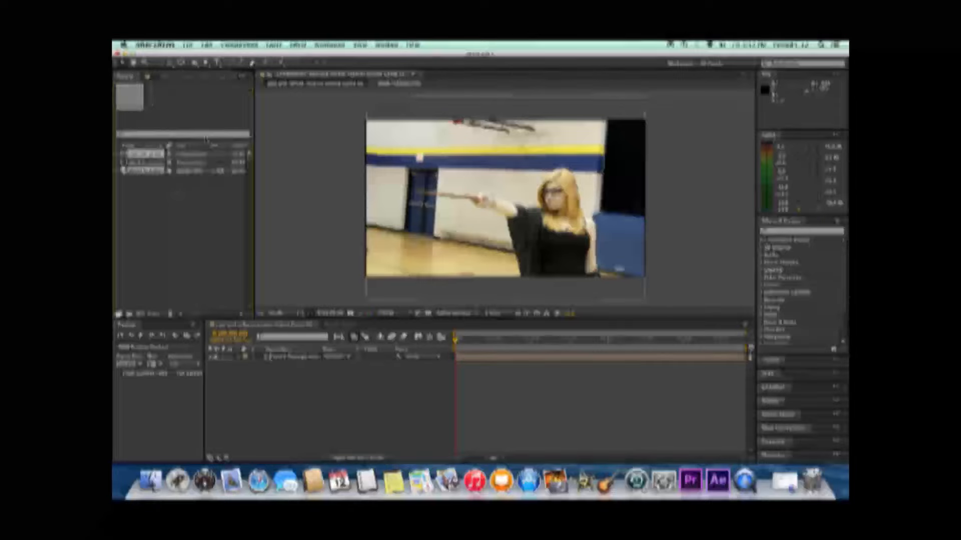
left_click_drag(131, 189, 231, 233)
right_click(185, 210)
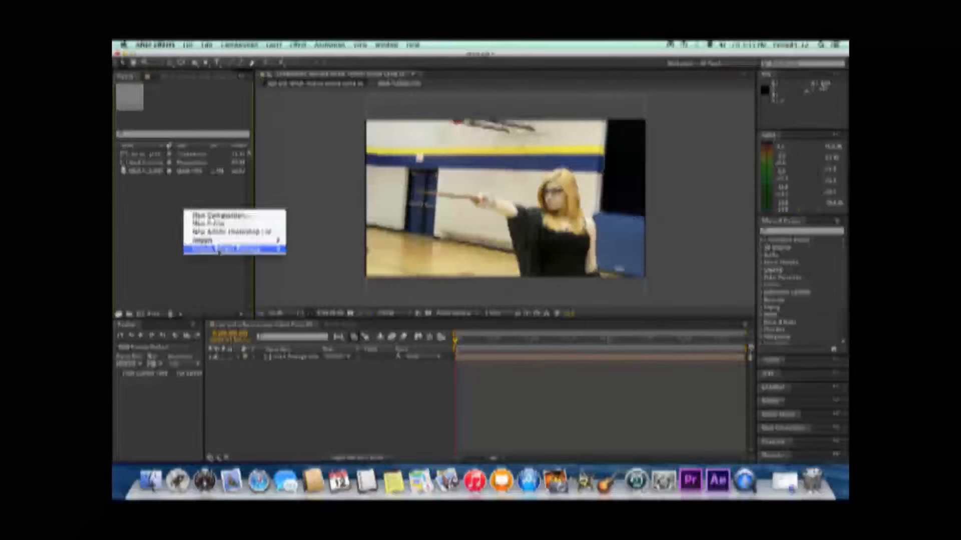
mouse_move(225, 241)
left_click(309, 240)
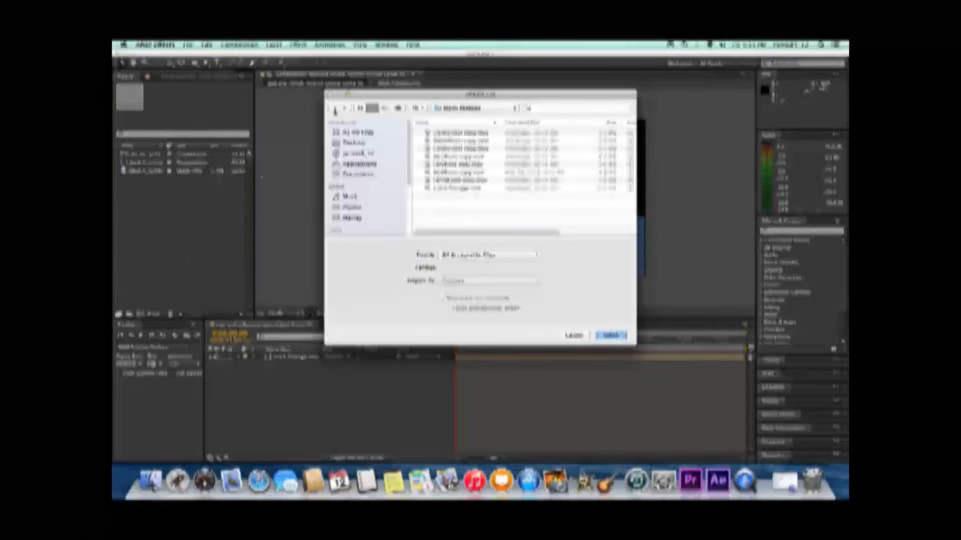
left_click(481, 108)
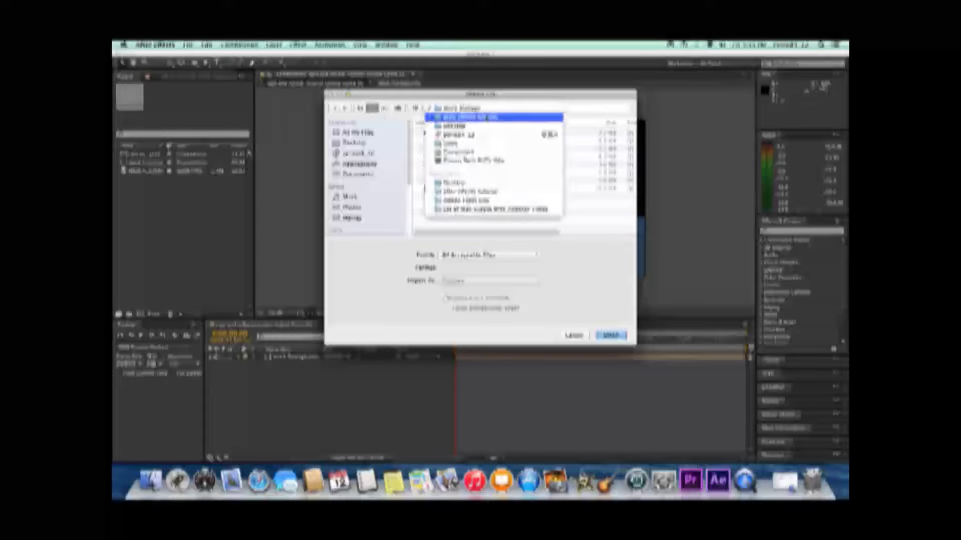
left_click(485, 118)
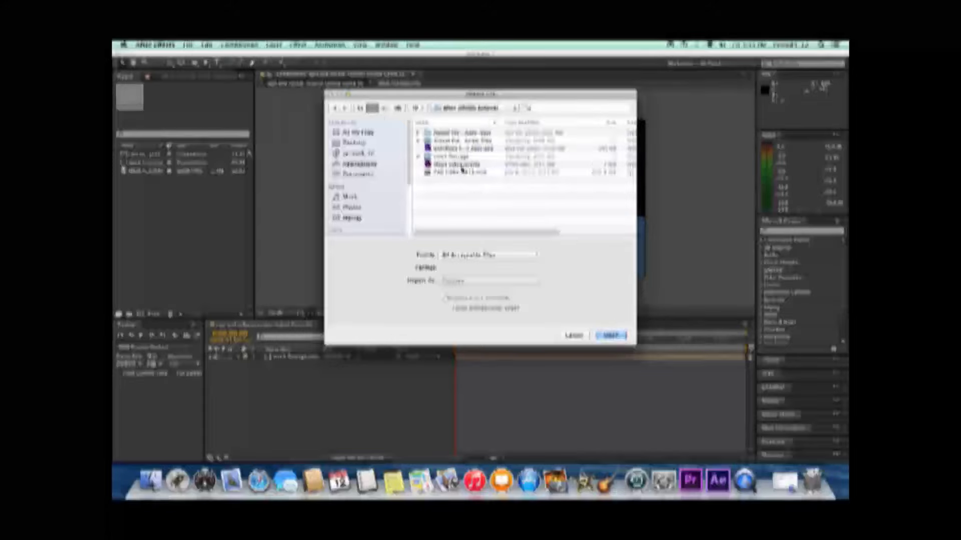
left_click(455, 159)
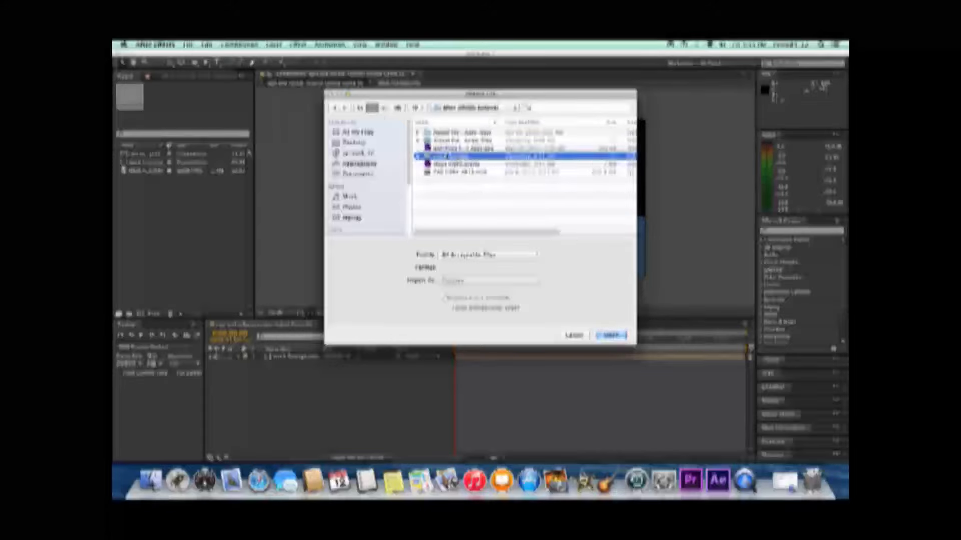
left_click(611, 336)
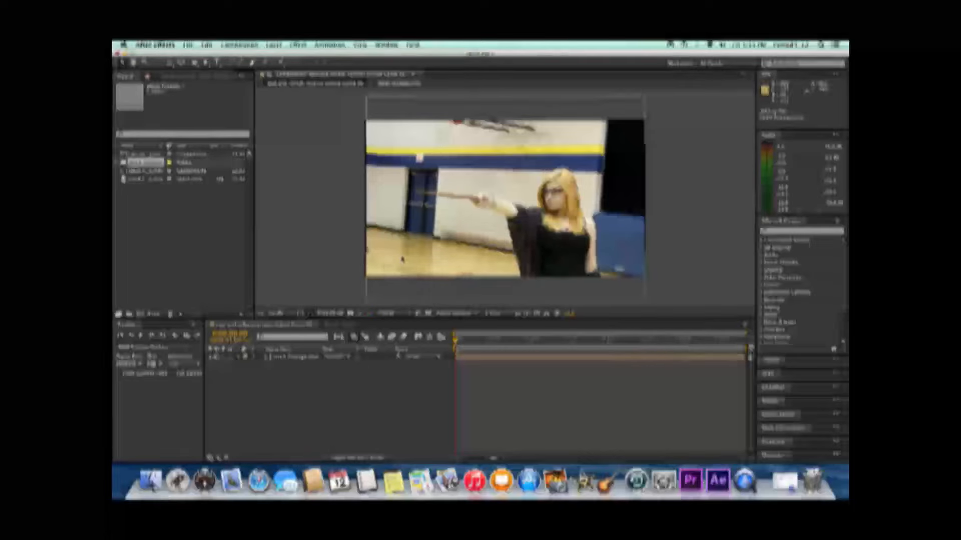
- Expand the imported footage folder in the project and play its second clip
left_click(123, 162)
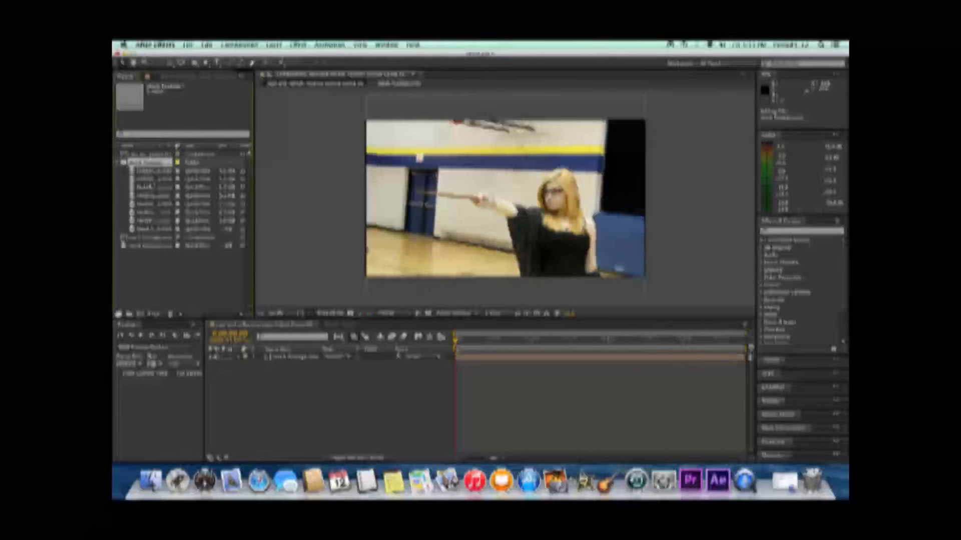
double_click(152, 179)
key("space")
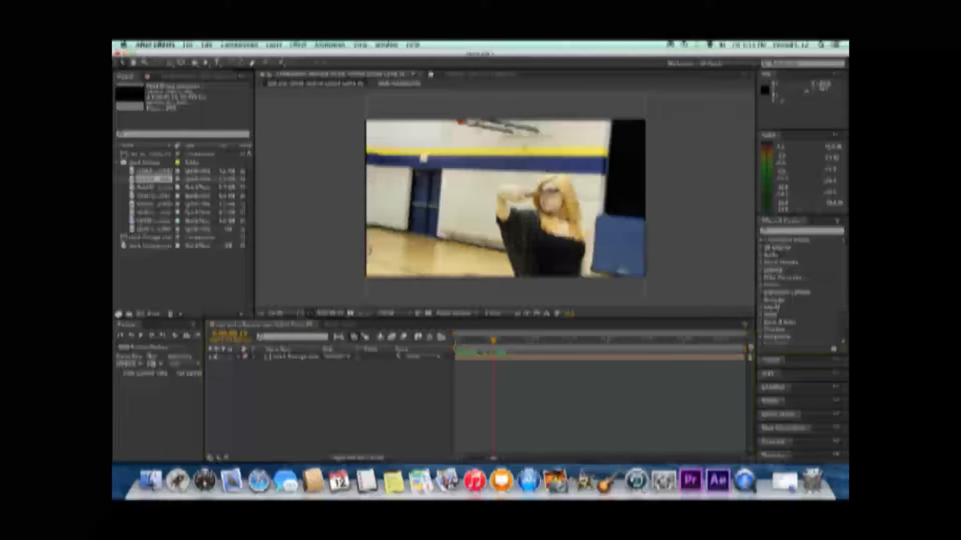
- Find the CC Light Rays effect and apply it to the gymnasium clip in the composition
left_click(764, 300)
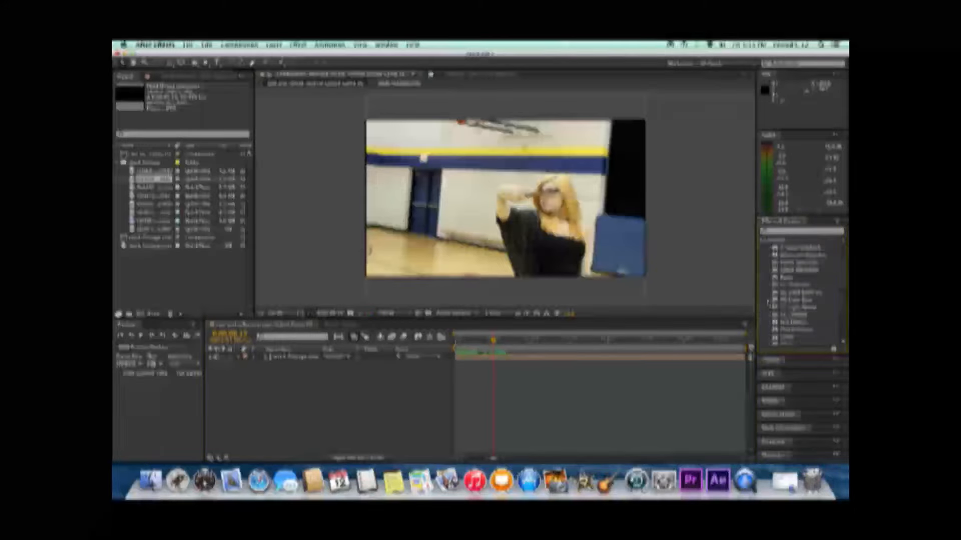
left_click(769, 282)
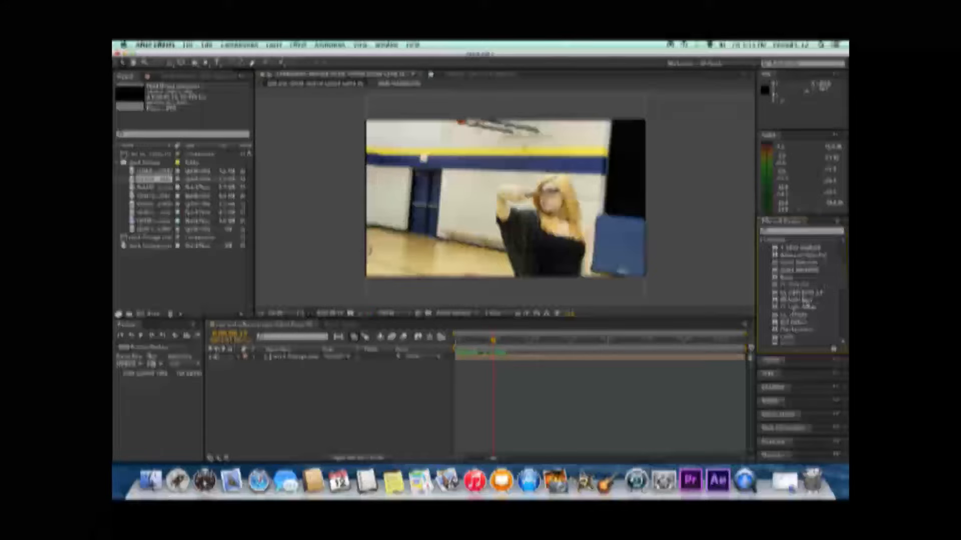
left_click_drag(796, 299, 569, 200)
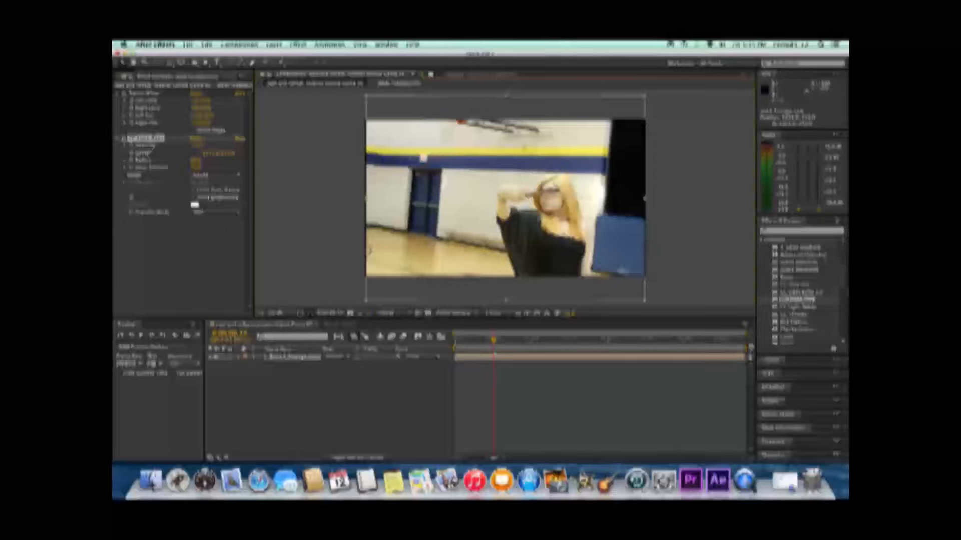
- Turn off Color From Source for the light rays and set their colour to bright magenta
left_click(192, 196)
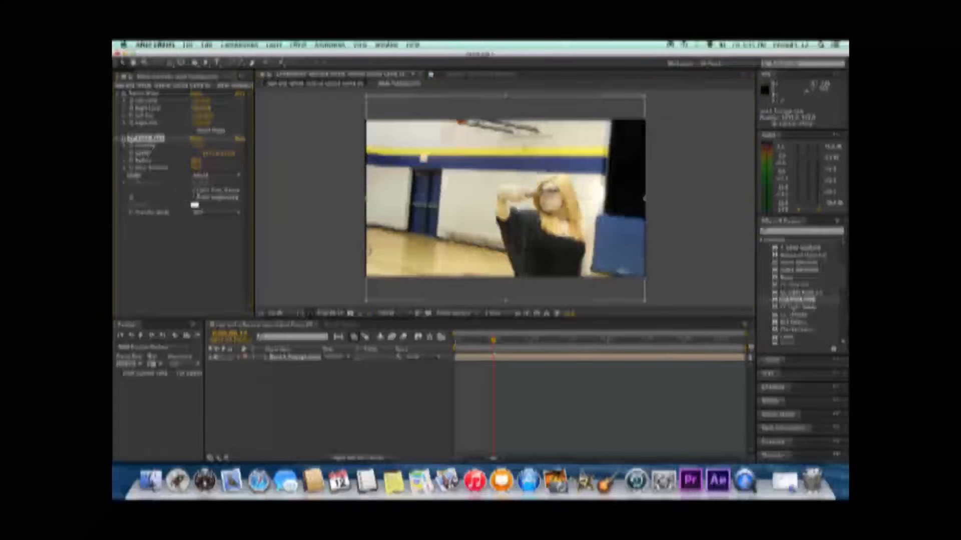
left_click(194, 191)
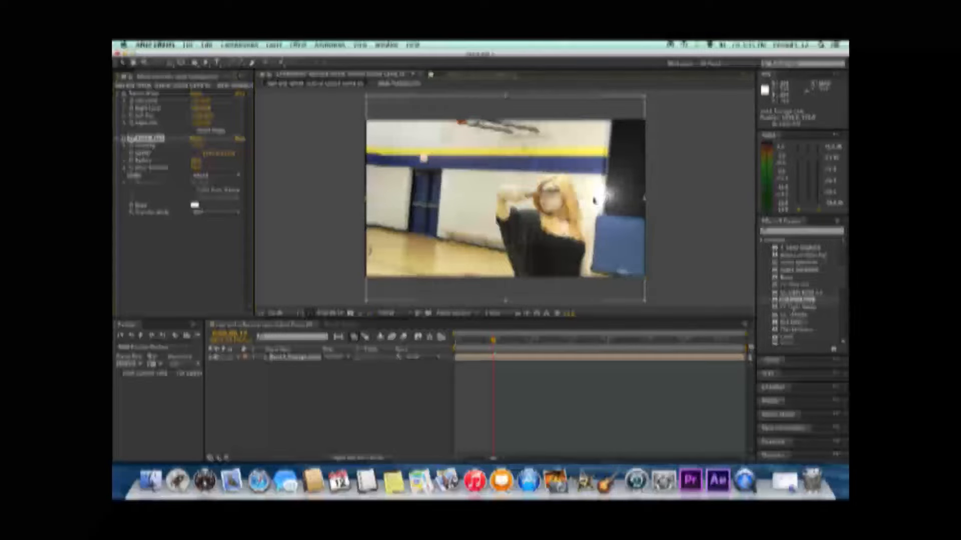
left_click(194, 206)
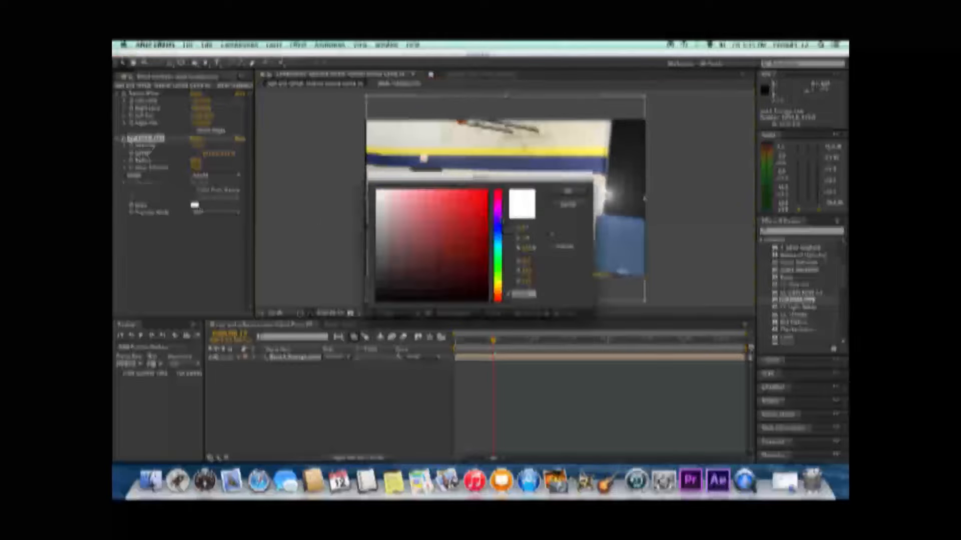
mouse_move(501, 210)
left_mouse_down()
mouse_move(500, 227)
mouse_move(501, 208)
left_mouse_up()
left_click(479, 196)
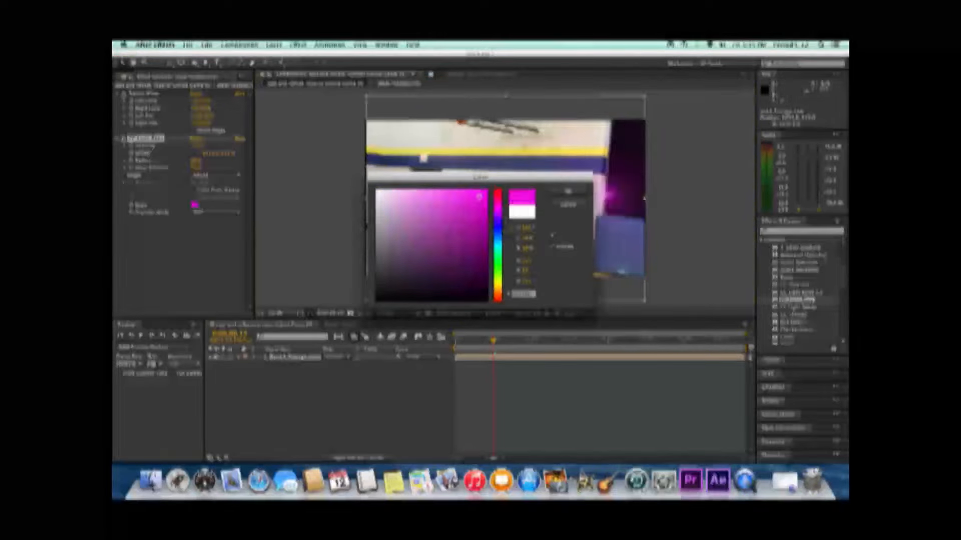
left_click(568, 190)
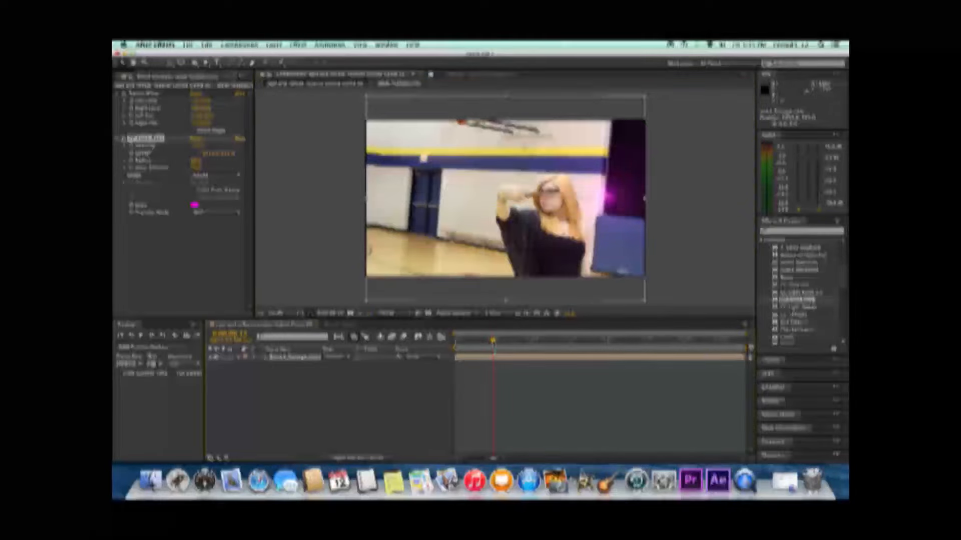
- One frame earlier, place the light's centre beside the woman's torso and shrink its radius until no glow shows
left_click_drag(493, 342, 491, 343)
left_click_drag(609, 197, 603, 223)
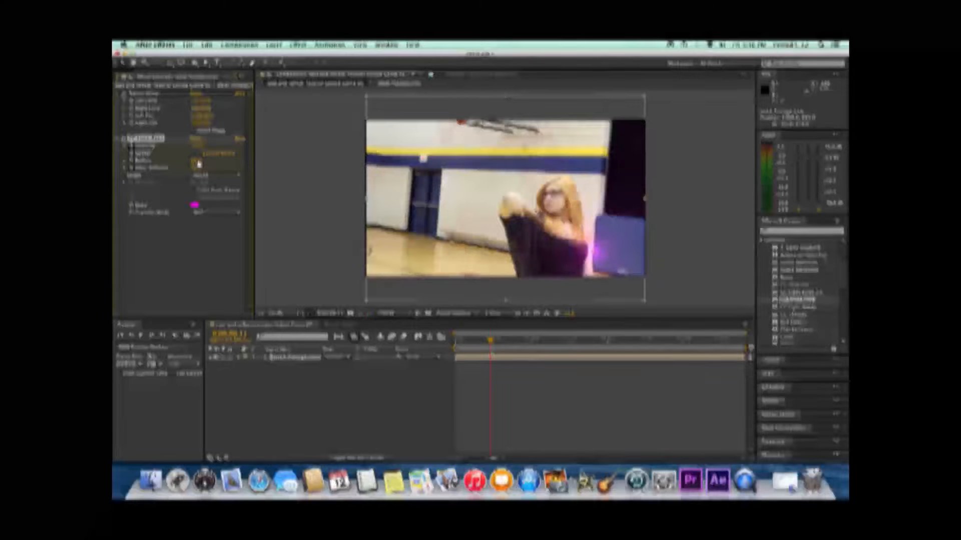
left_click_drag(199, 162, 129, 164)
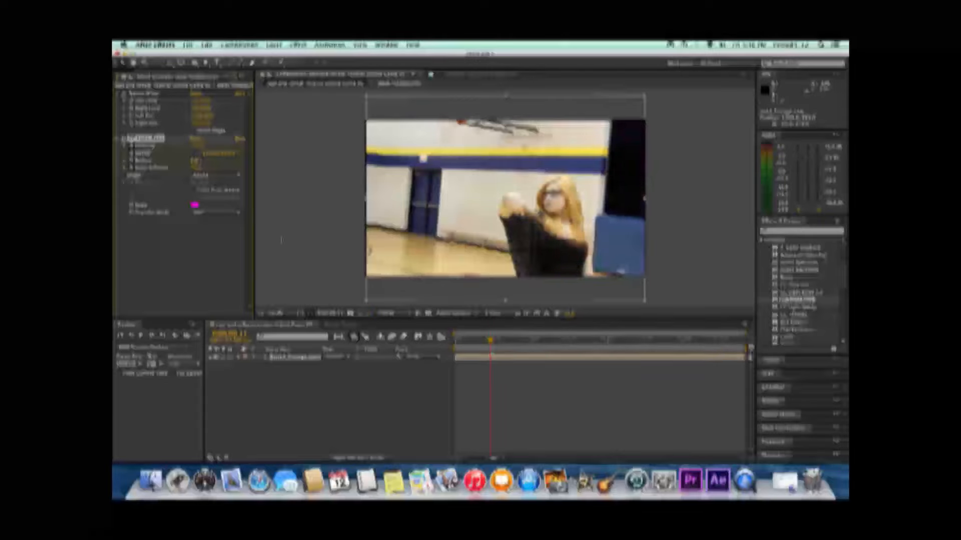
- Advance one frame, reveal the light effect's keyframes on the layer, and move the light's centre to the wand tip behind her head
left_click_drag(490, 341, 496, 342)
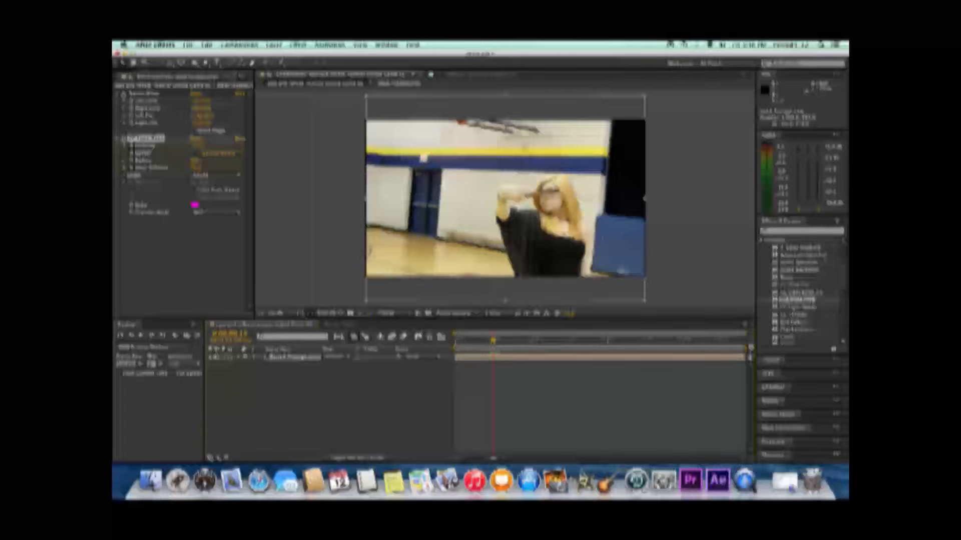
left_click(238, 358)
left_click(246, 365)
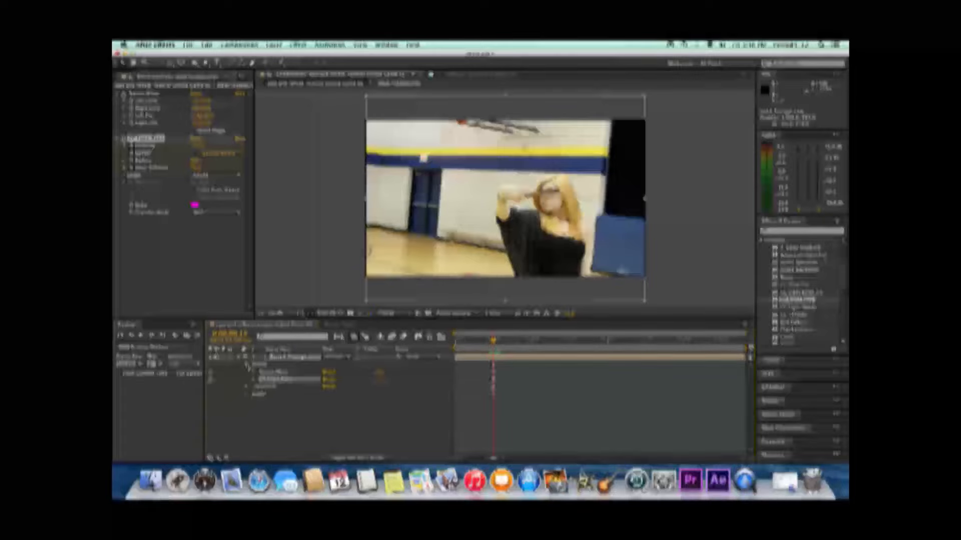
left_click(254, 380)
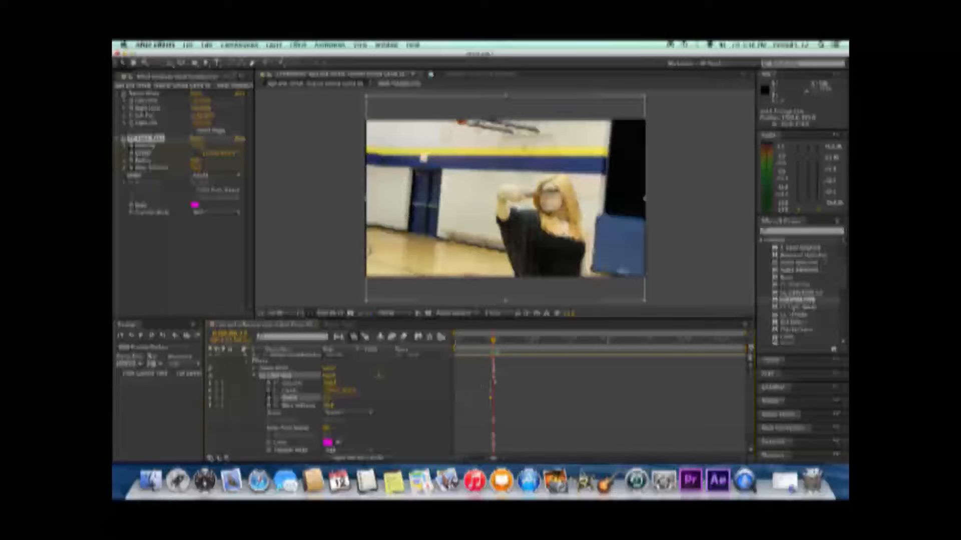
left_click_drag(601, 200, 586, 211)
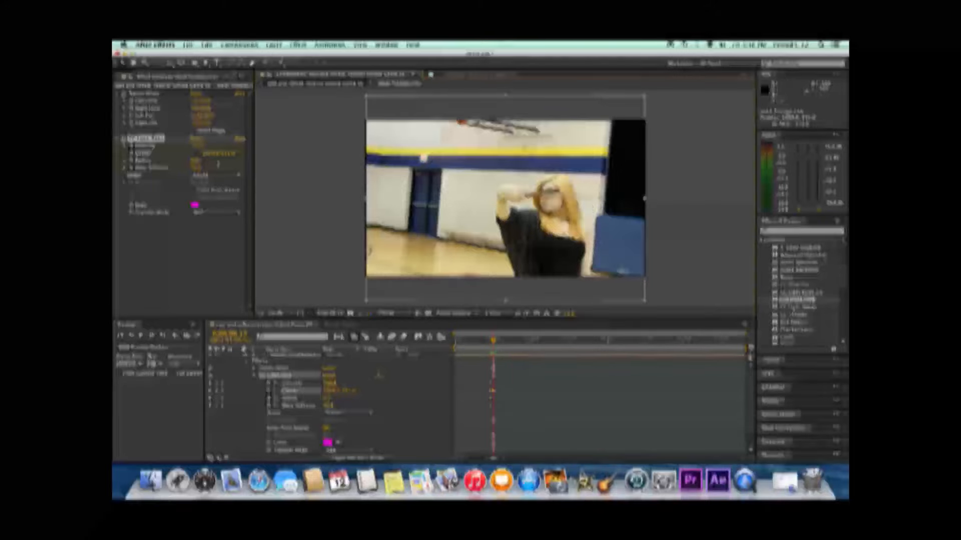
- Increase the light's radius at this frame and set its intensity to 150
left_click(200, 161)
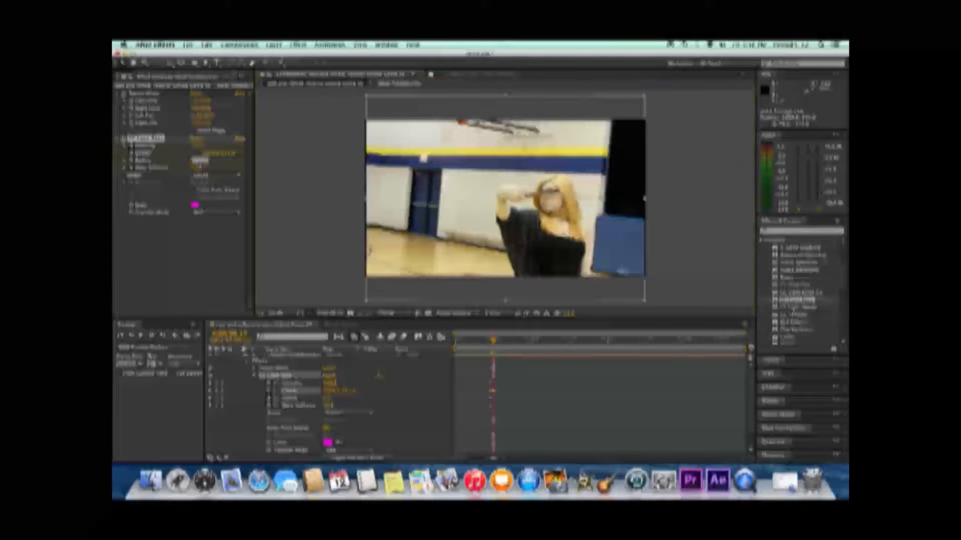
key("Return")
left_click(199, 161)
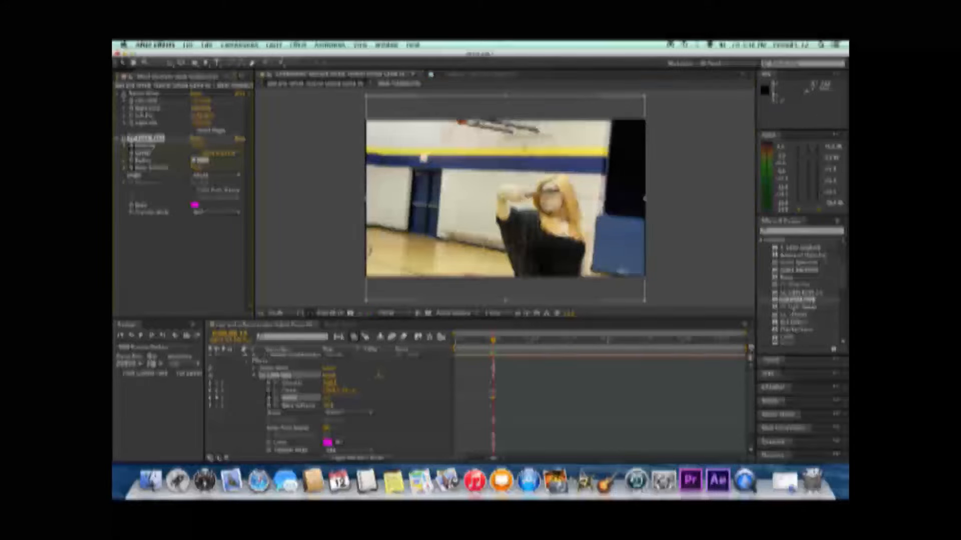
key("Return")
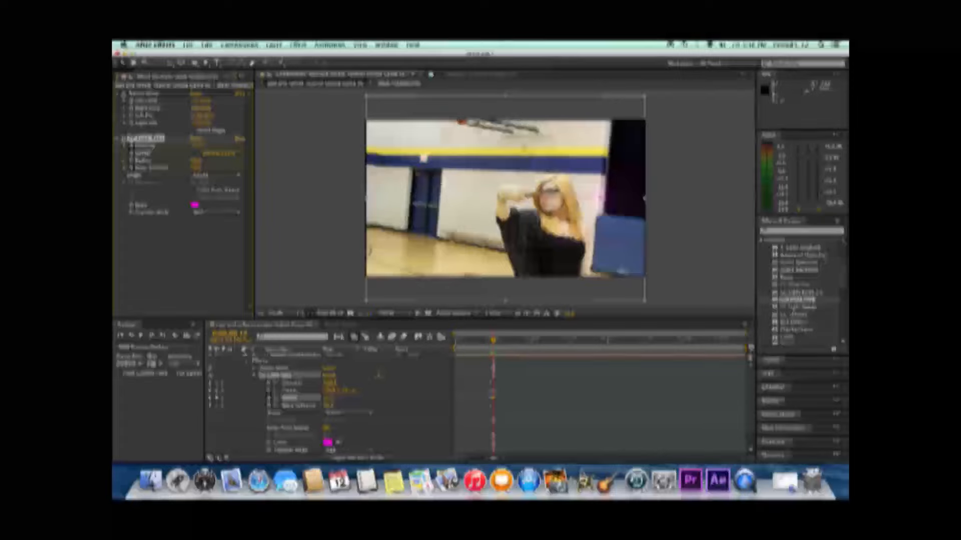
left_click(199, 146)
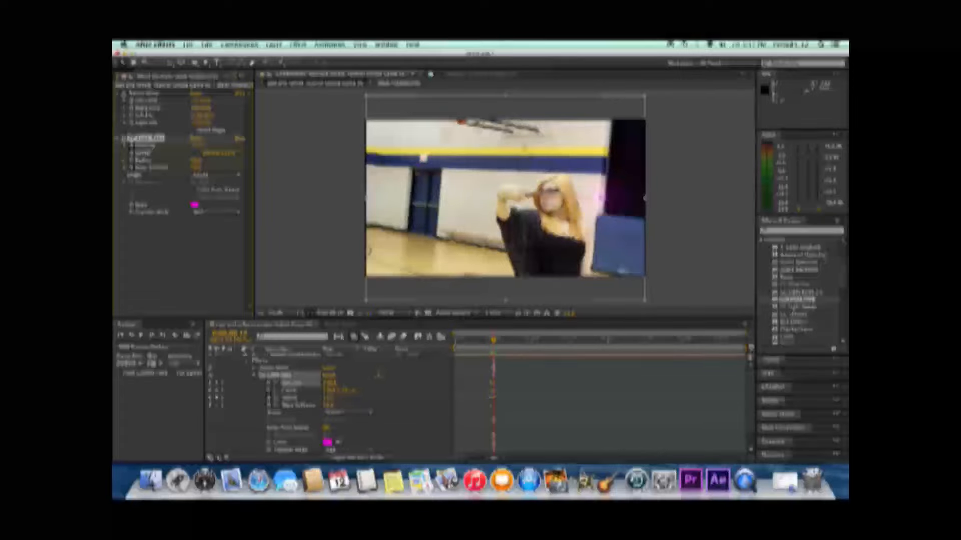
left_click(198, 145)
type("150")
key("Return")
- On the next frame, move the light's centre to the wand tip above her head and raise its radius and intensity
key("Page_Down")
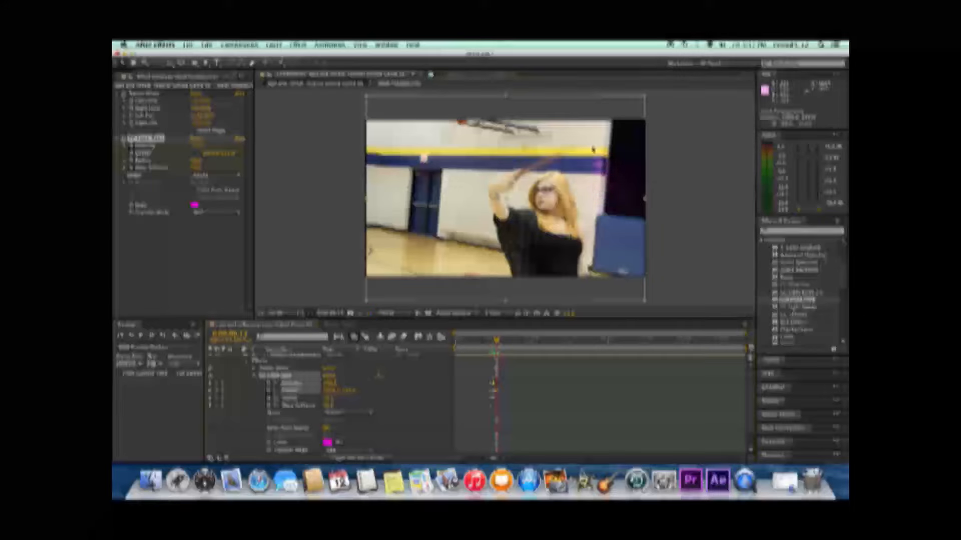
left_click_drag(582, 139, 582, 141)
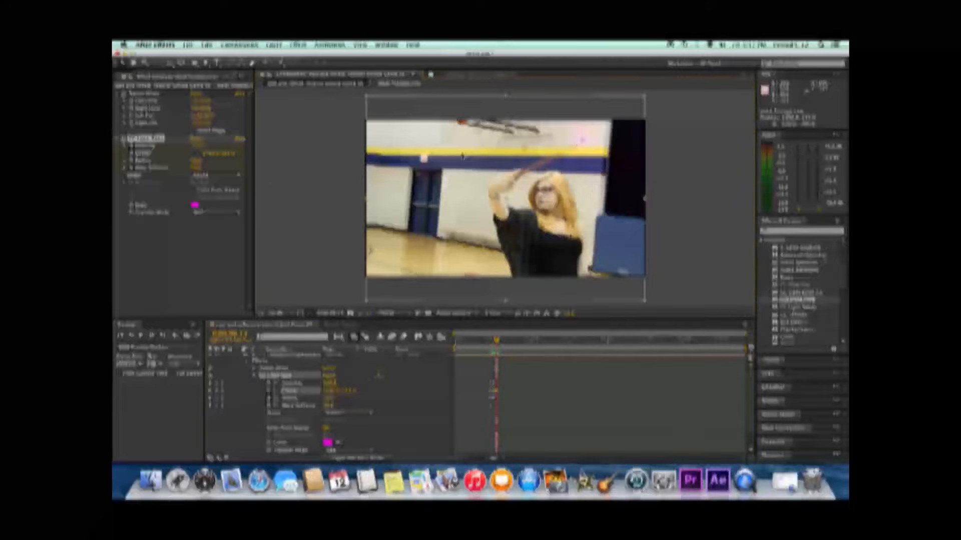
left_click(198, 161)
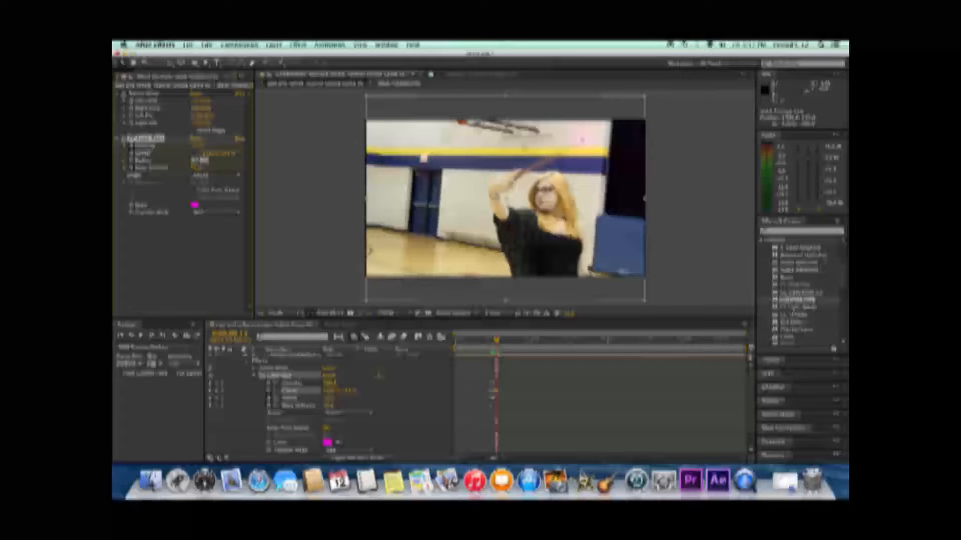
key("Return")
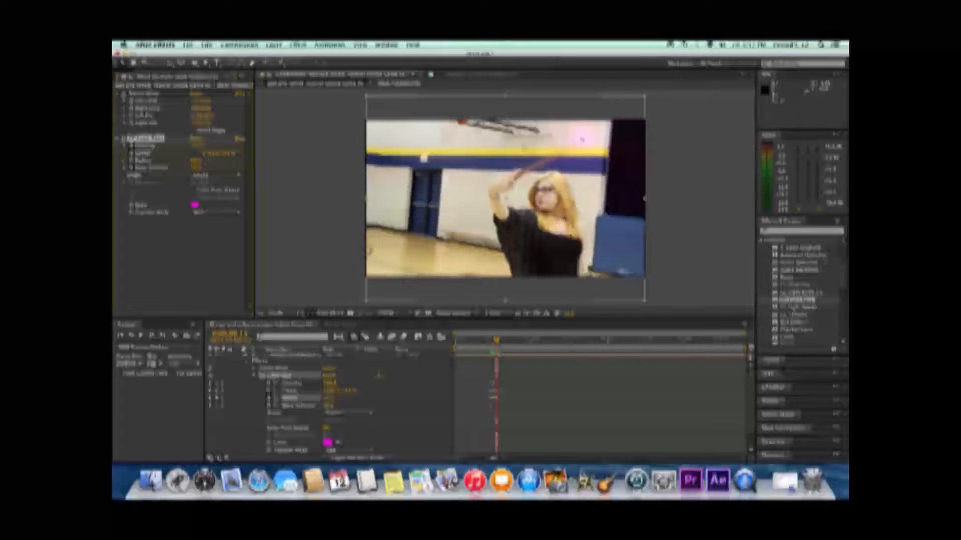
left_click(200, 146)
type("0")
key("Return")
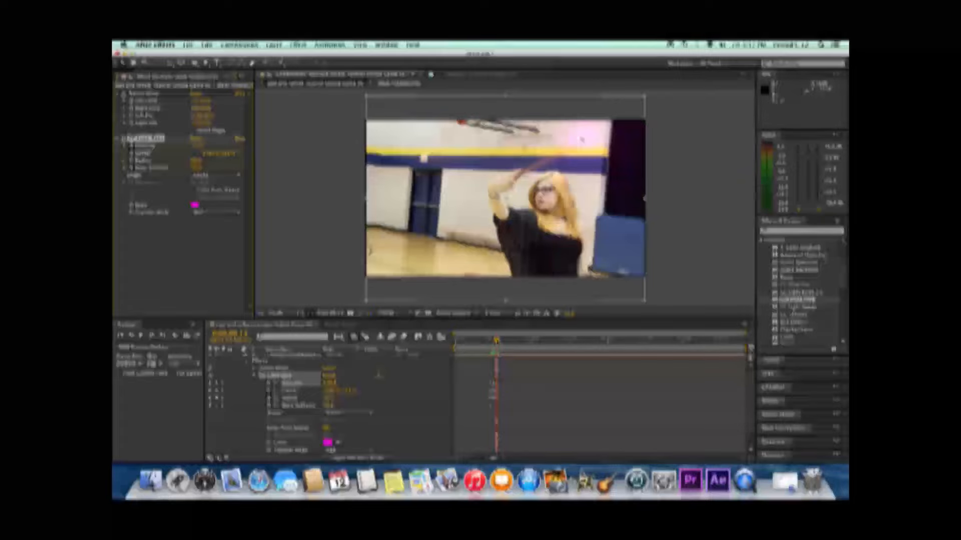
- Advance another frame, move the light's centre just above the picture's upper edge, and adjust its radius and intensity
key("Page_Down")
left_click_drag(584, 140, 527, 108)
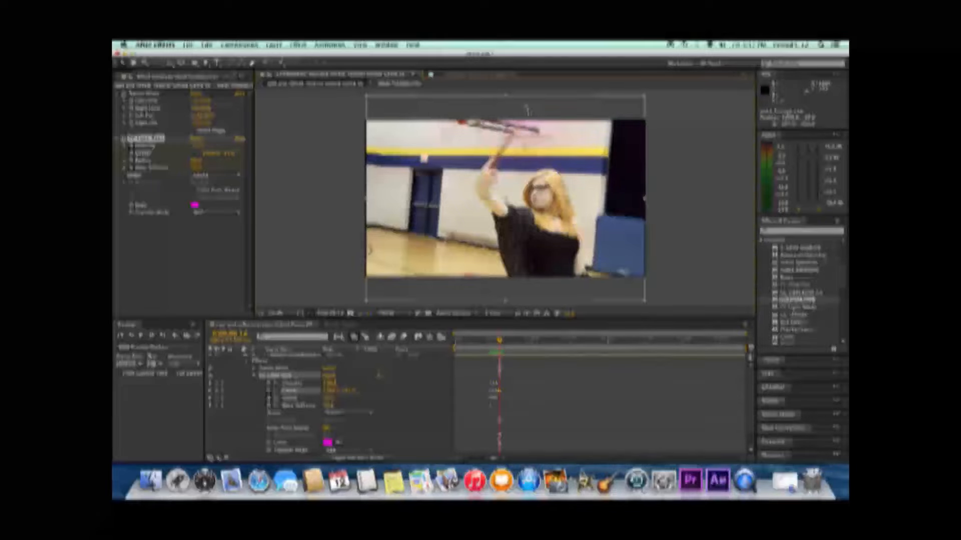
left_click(197, 160)
key("Return")
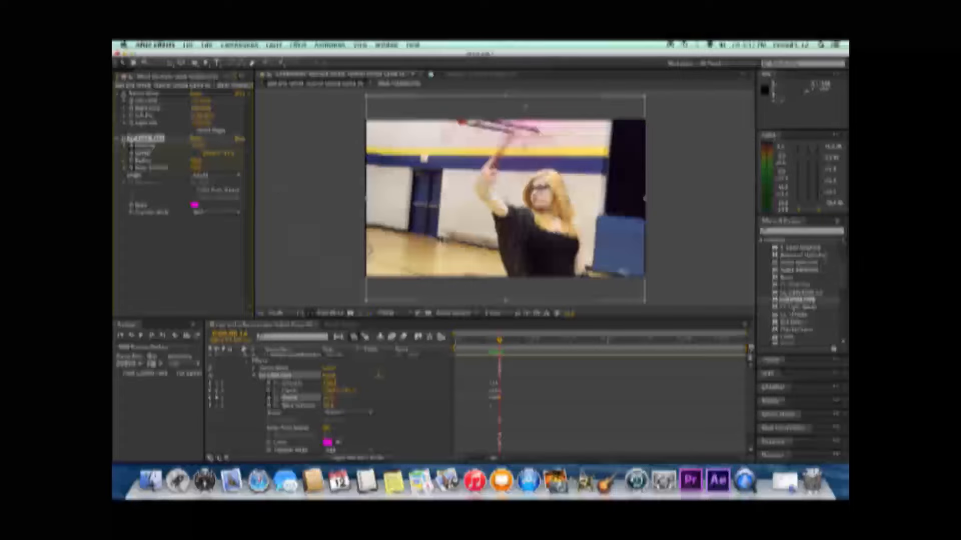
left_click(151, 147)
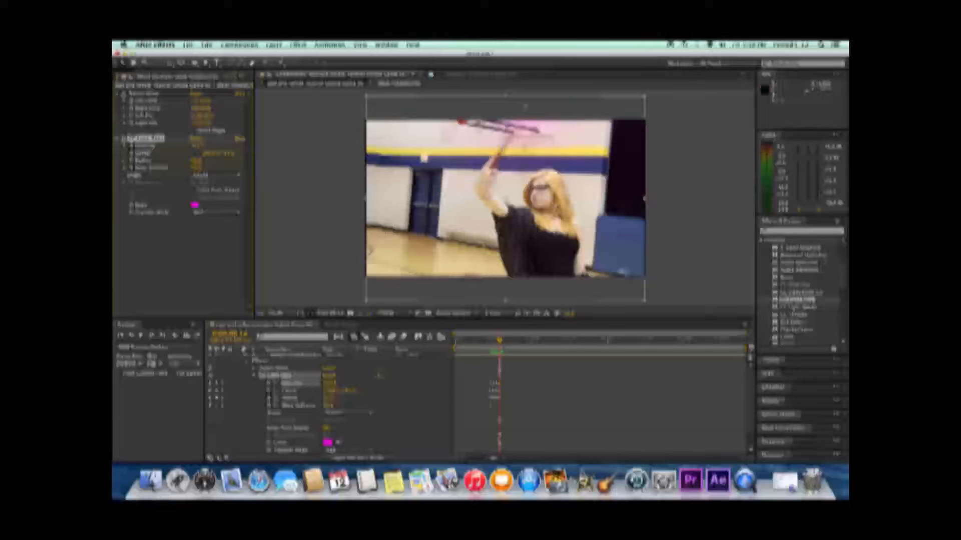
- Advance frame by frame, moving the light's centre with the wand tip along the picture's upper edge to its upper-left corner
key("Page_Down")
left_click_drag(525, 106, 464, 109)
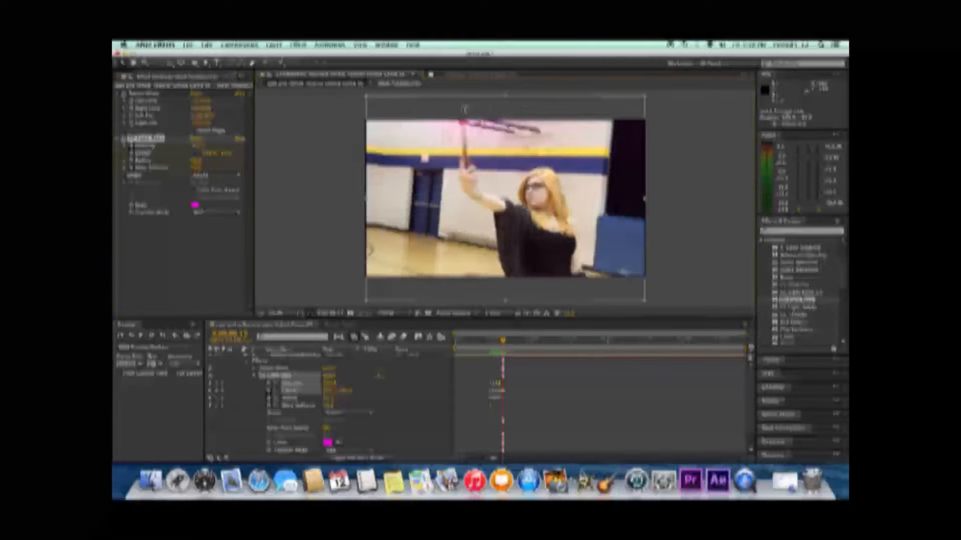
key("Page_Down")
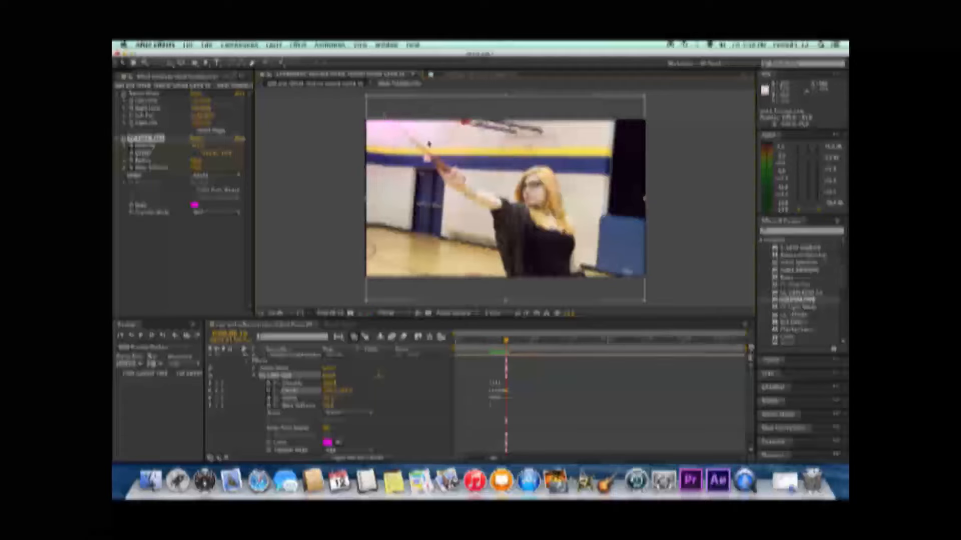
- On the next frame, place the light's centre at the wand tip on the picture's left edge and adjust its warp softness and radius
key("Page_Down")
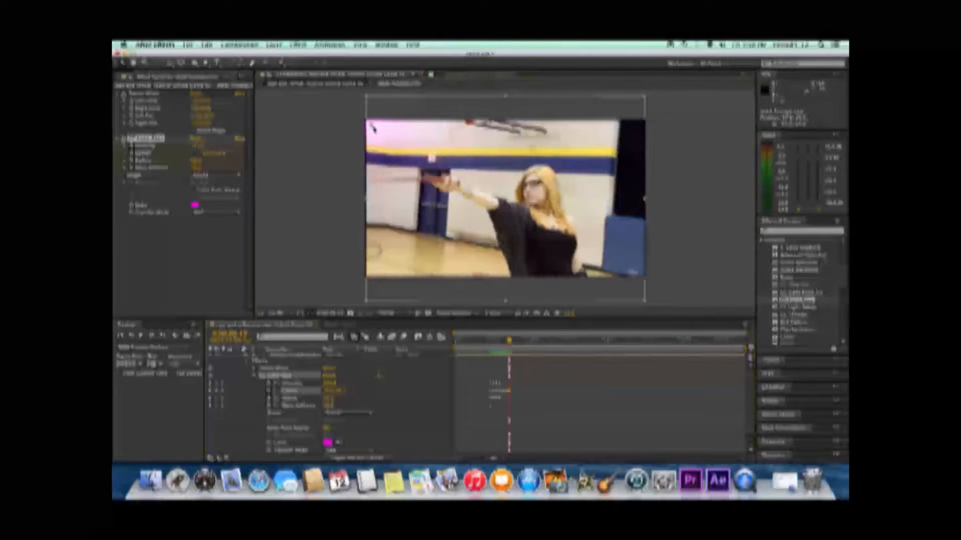
left_click_drag(364, 179, 366, 183)
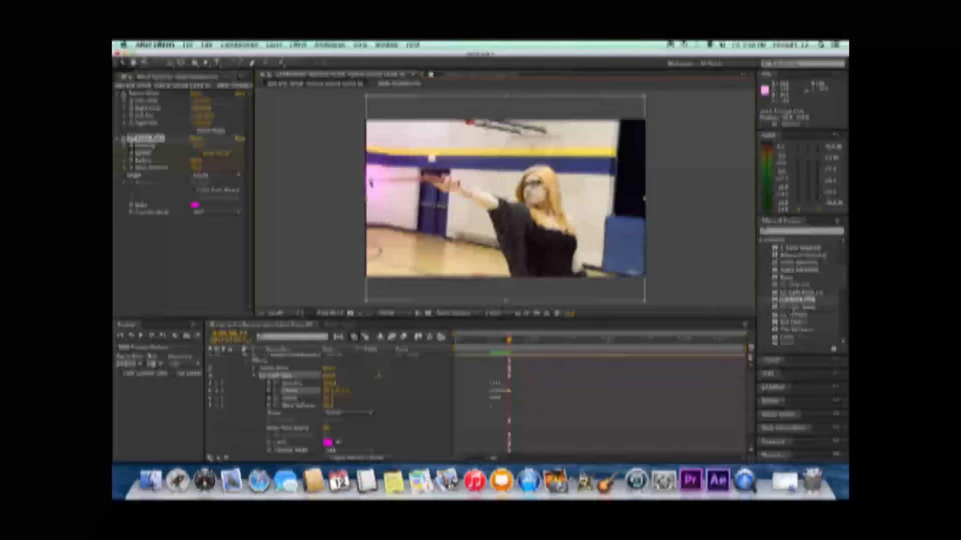
left_click_drag(367, 183, 367, 182)
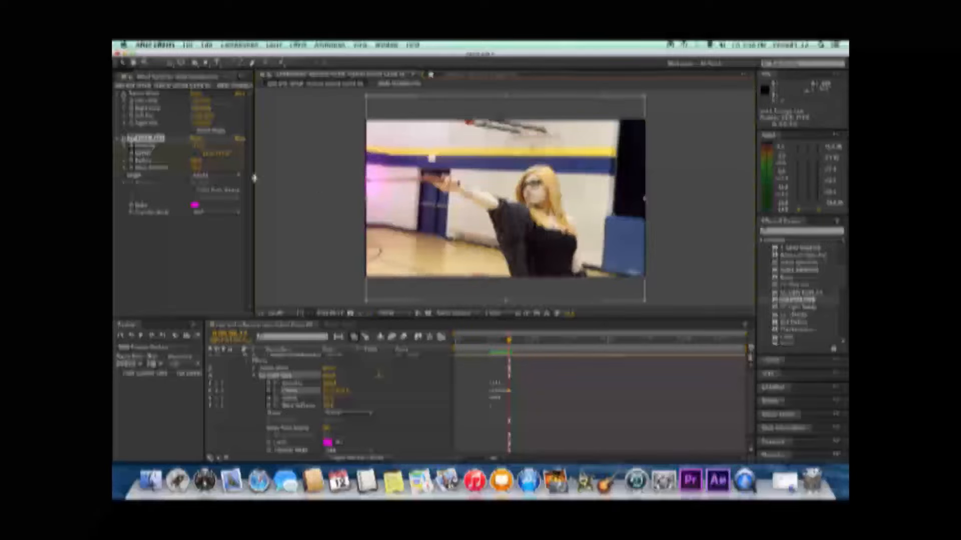
left_click_drag(198, 169, 199, 168)
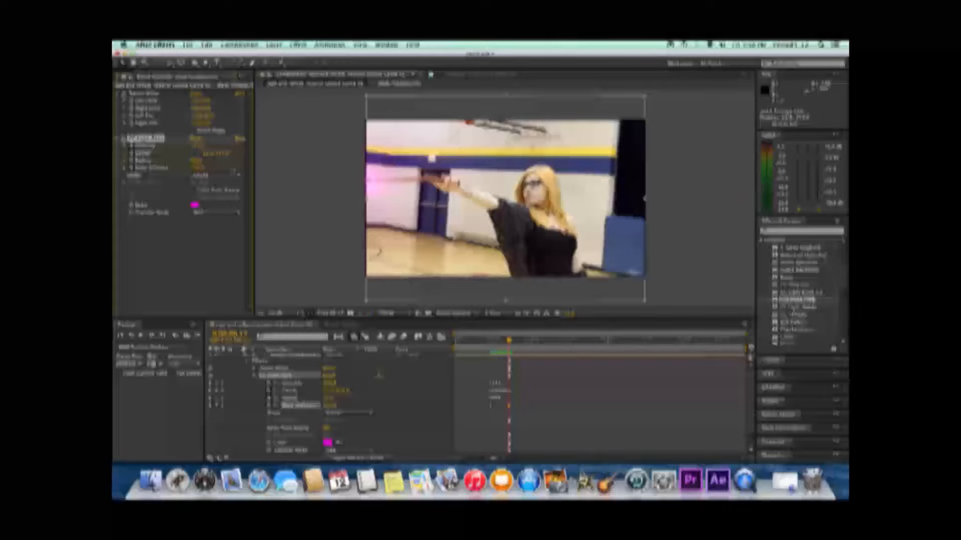
left_click_drag(200, 168, 198, 161)
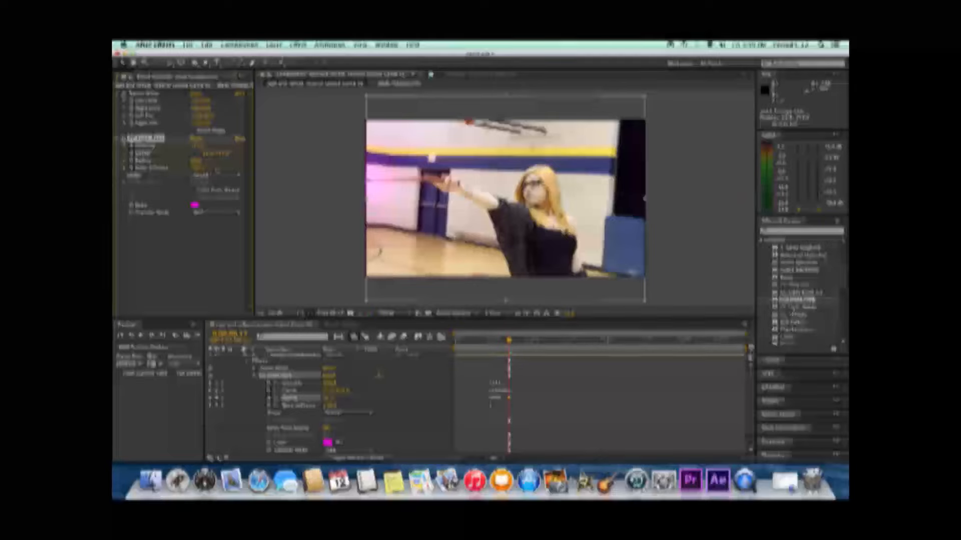
left_click(370, 186)
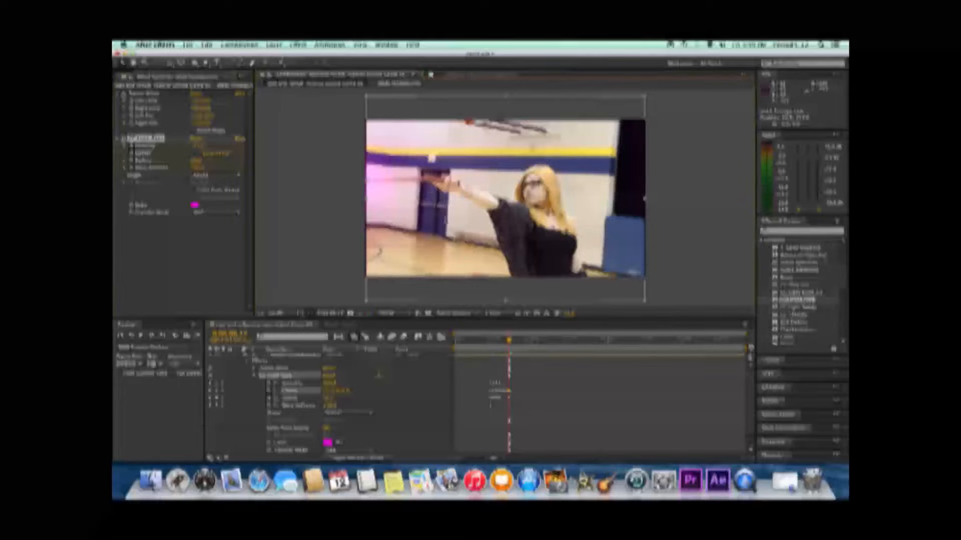
- Advance one frame, realign the light's centre with the wand tip at the picture's left edge, and set its intensity to 100
left_click_drag(510, 340, 512, 341)
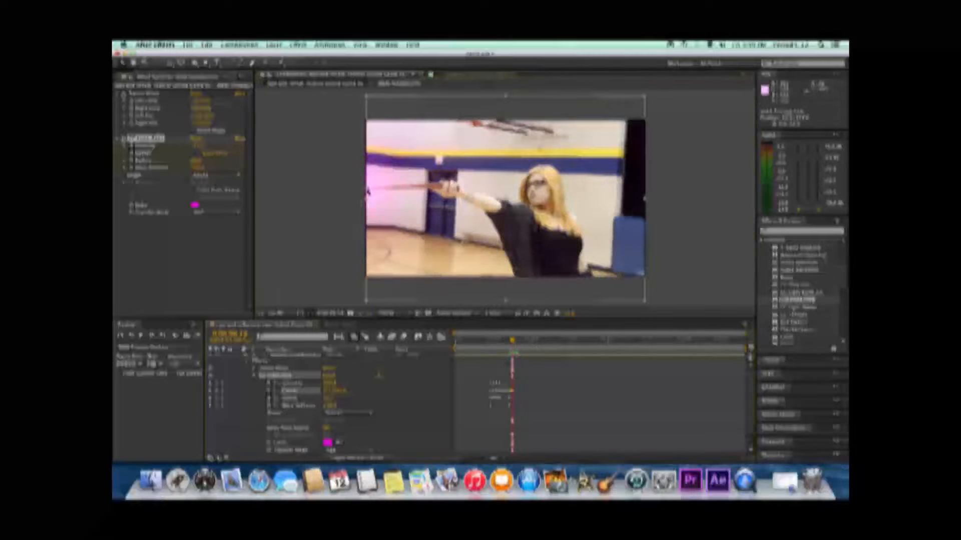
left_click(200, 146)
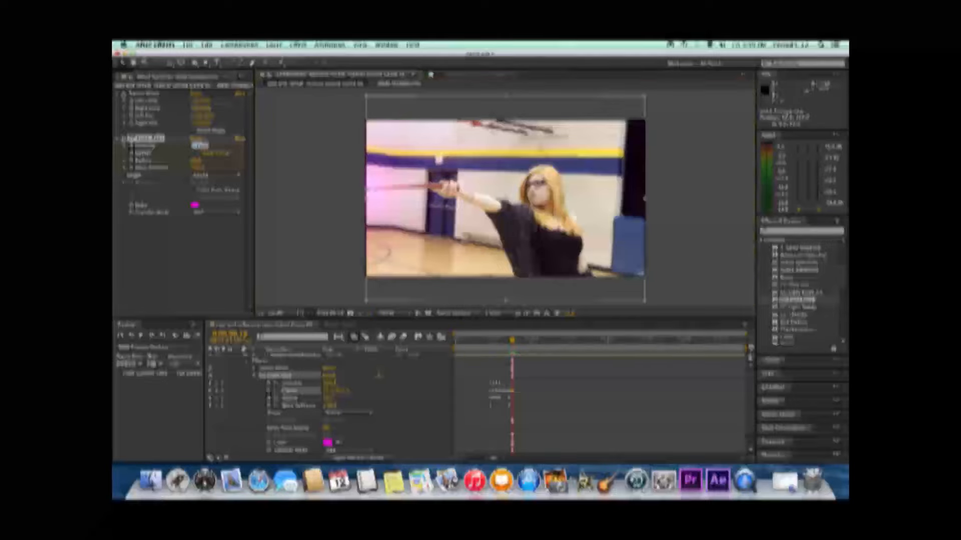
type("100")
key("Return")
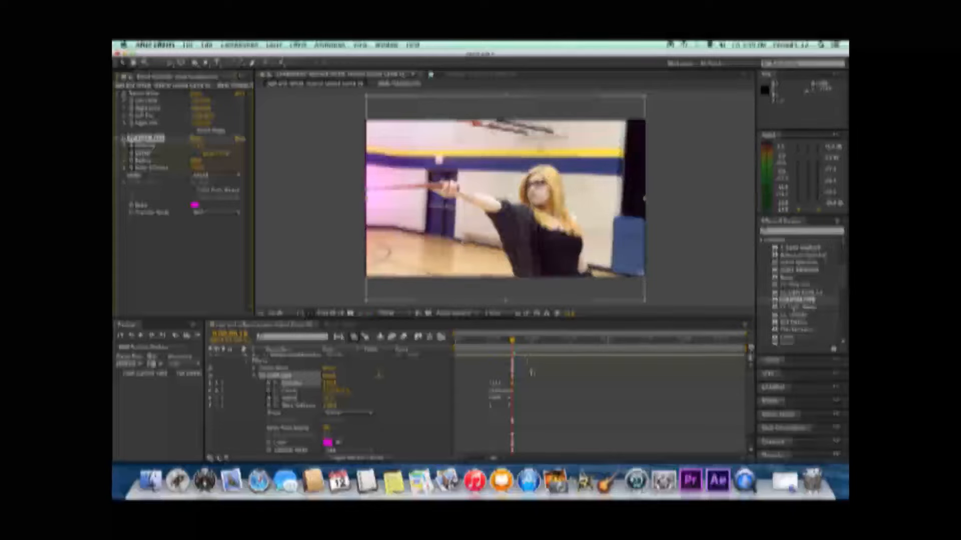
- Realign the light's centre with the wand tip near the picture's left edge on each of the following two frames
left_click_drag(513, 341, 516, 342)
left_click_drag(367, 190, 367, 185)
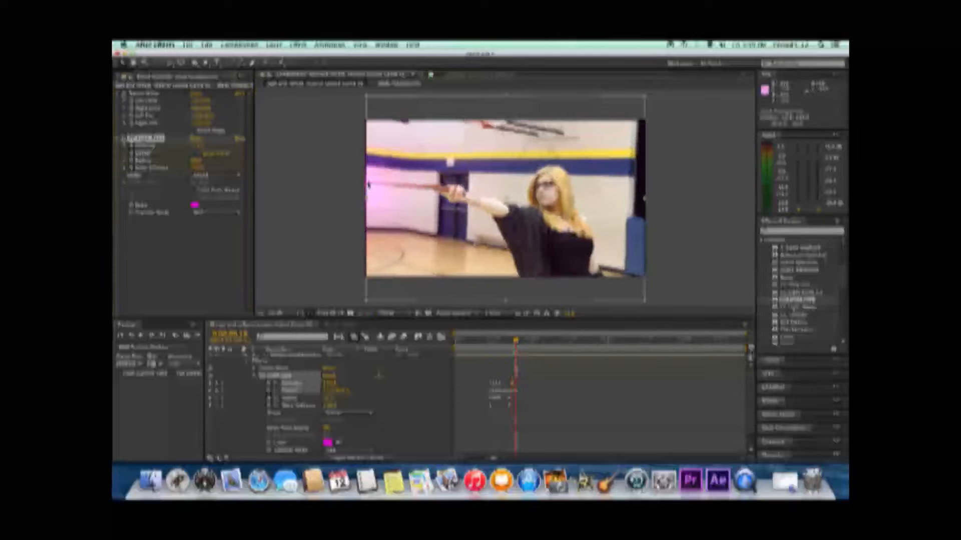
left_click_drag(516, 343, 519, 343)
left_click_drag(368, 185, 369, 188)
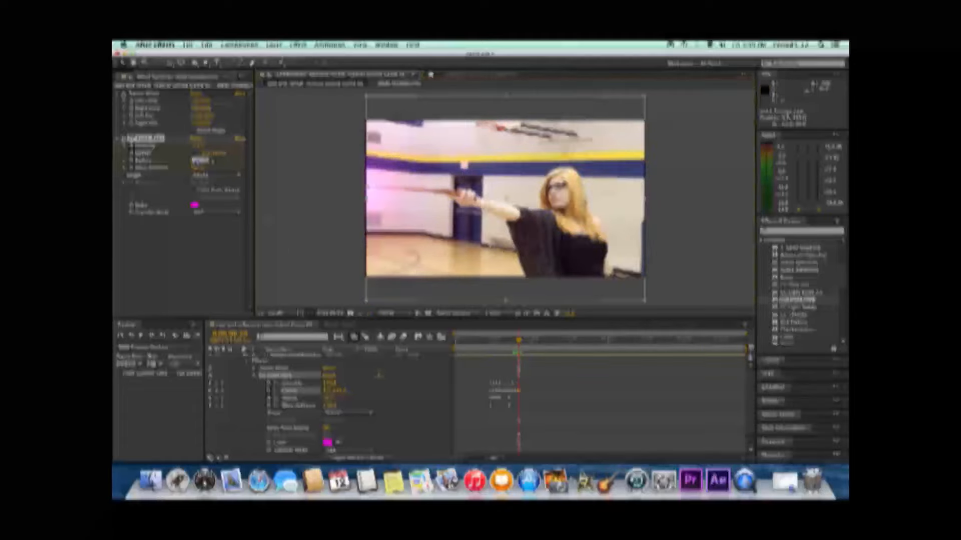
- Adjust the light's radius at this frame and set its warp softness to 50
key("Return")
left_click(199, 169)
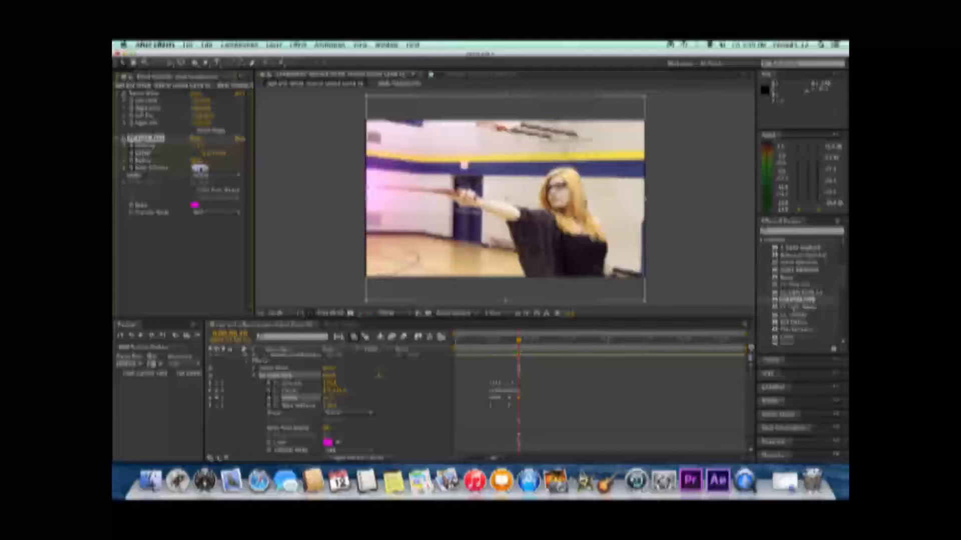
type("50")
key("Return")
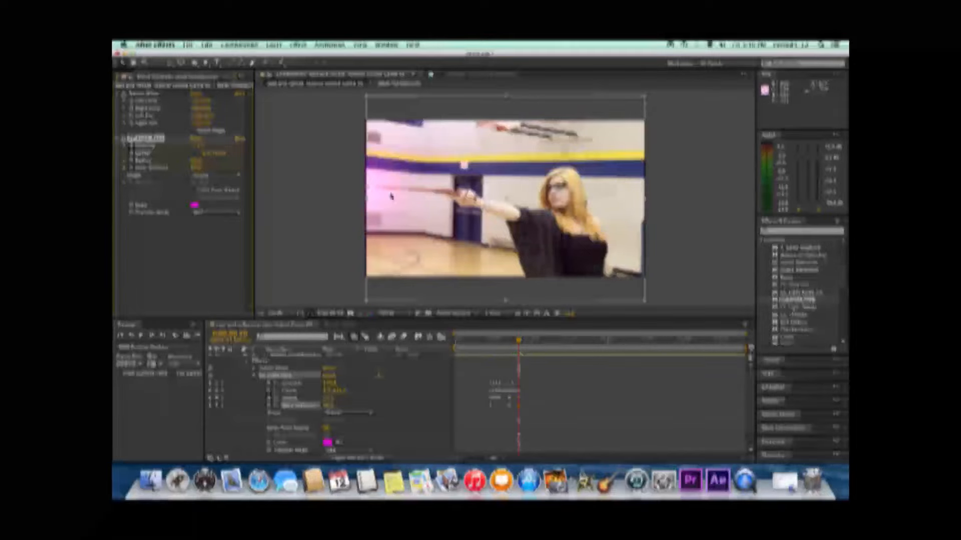
- Continue through the following frames, keyframing the light's centre at the picture's left edge as the camera pans past the wand
left_click_drag(519, 342, 525, 343)
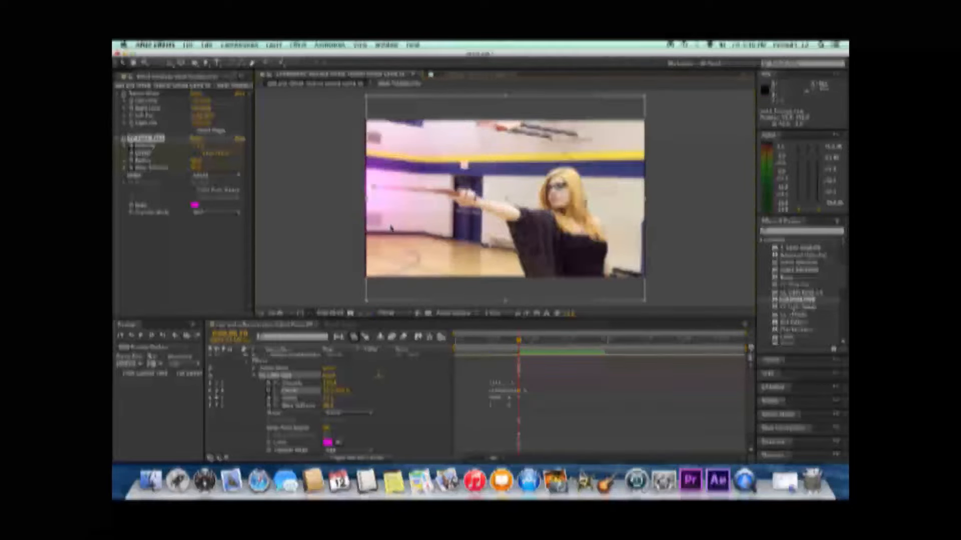
key("Page_Down")
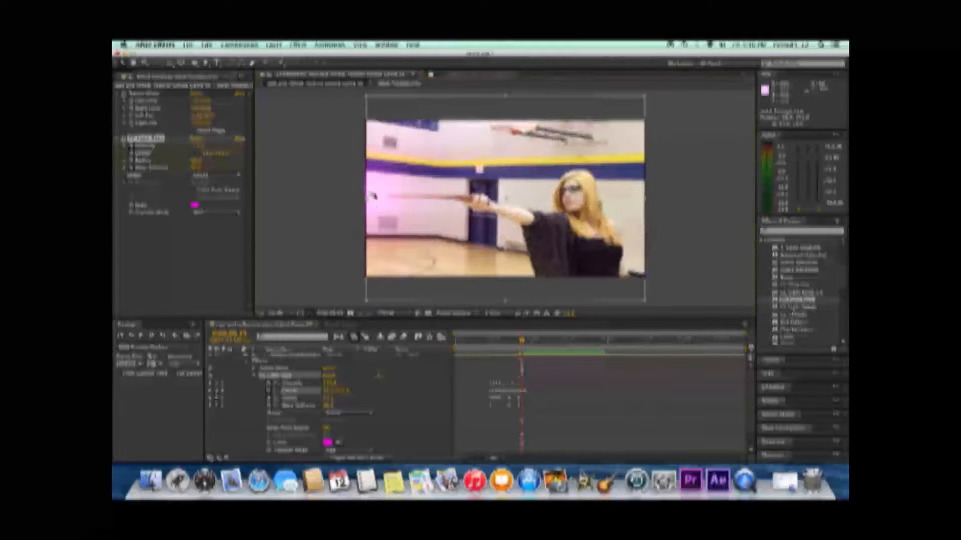
key("Page_Down")
key("Page_Down")
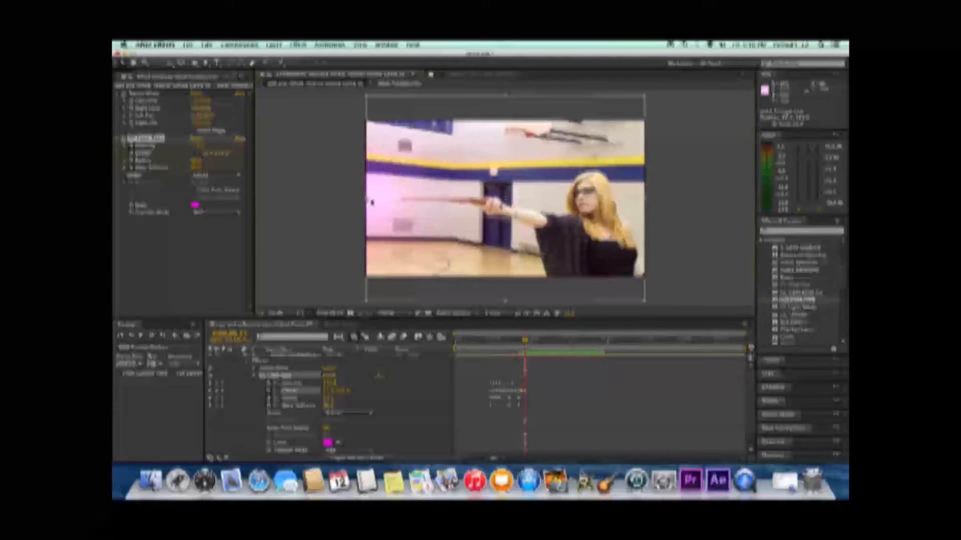
key("Page_Down")
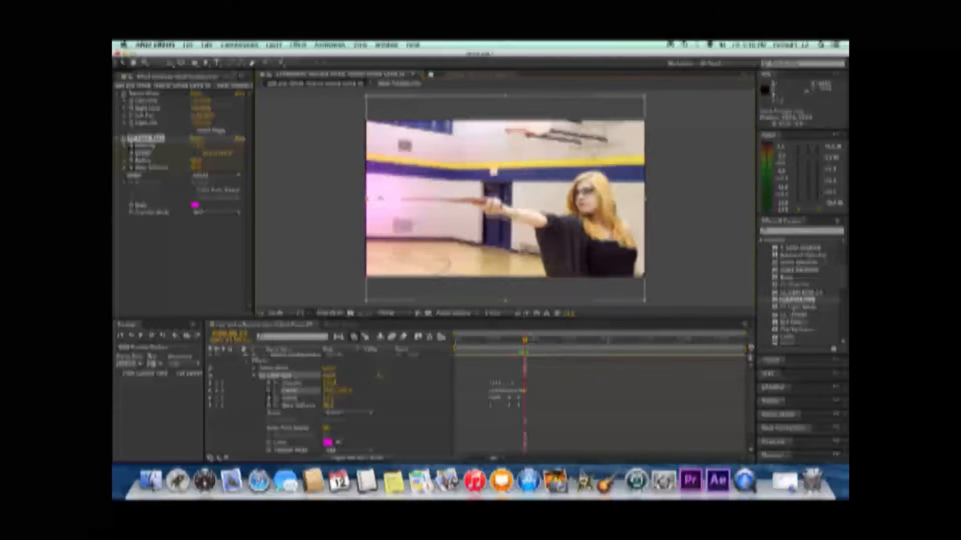
key("Page_Down")
key("Page_Down")
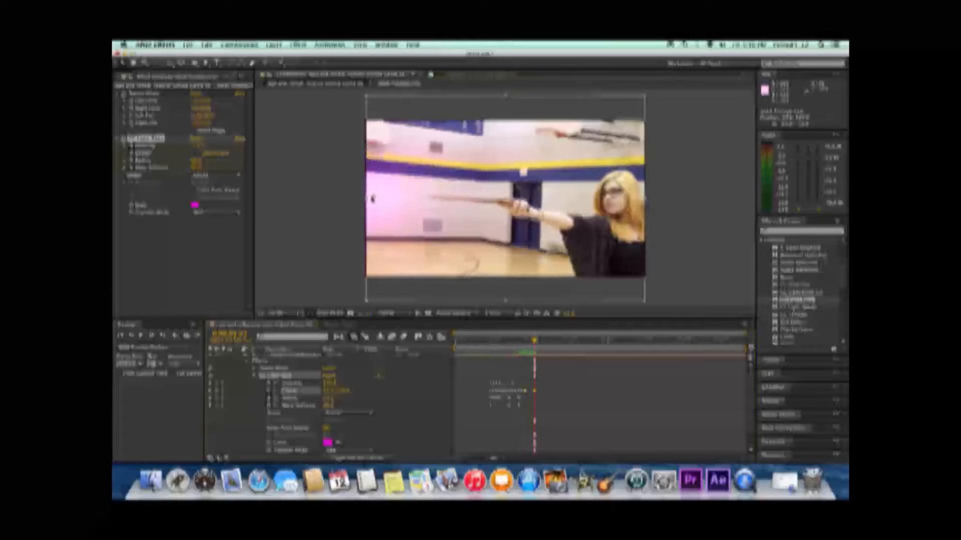
key("Page_Down")
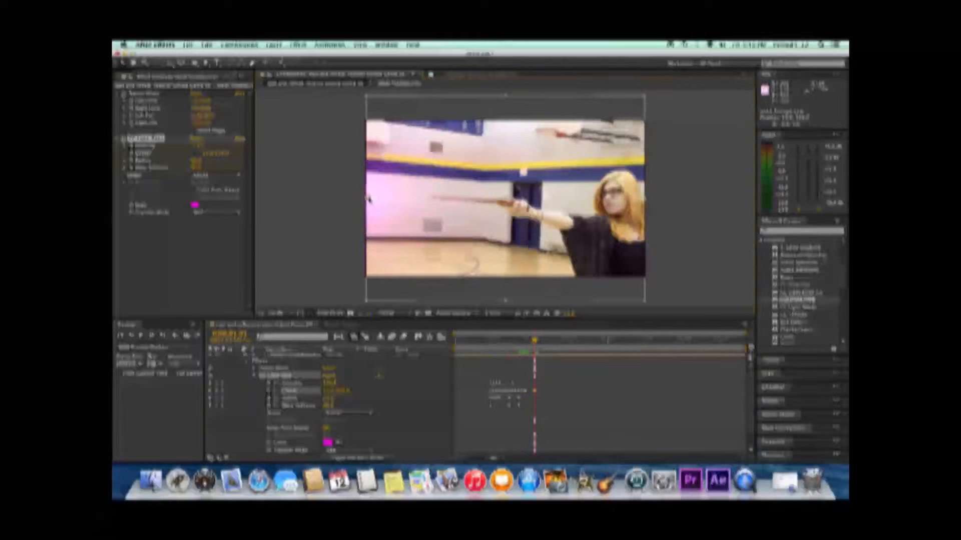
key("space")
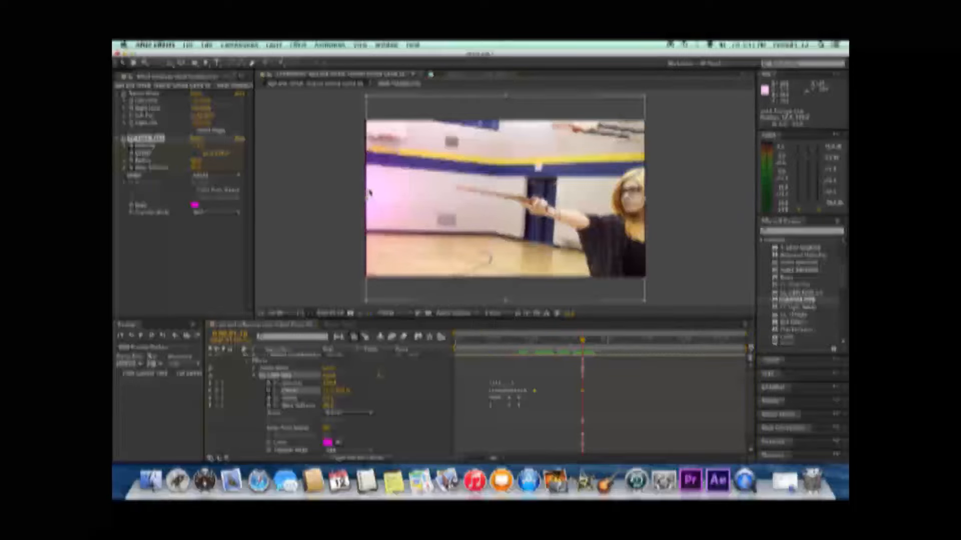
left_click_drag(369, 194, 368, 191)
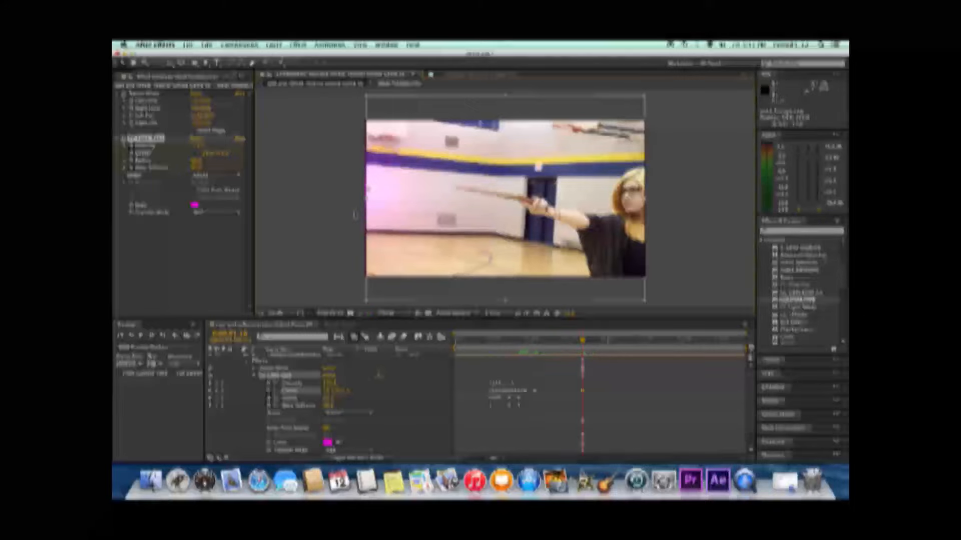
- Lower the light's intensity until the glow is gone, set its warp softness to 0, and preview the animation from before the glow
left_click_drag(196, 146, 152, 147)
left_click(199, 175)
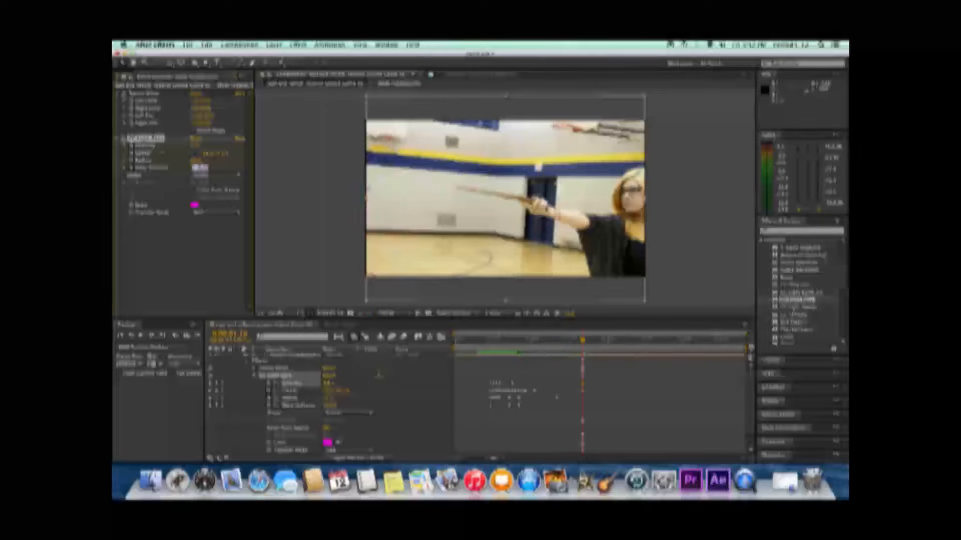
type("0")
key("Return")
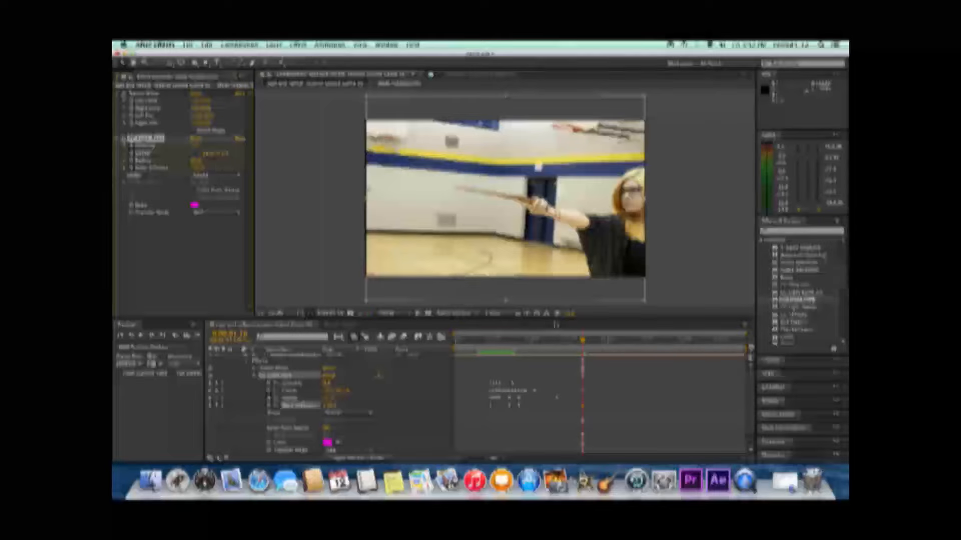
left_click(480, 340)
key("space")
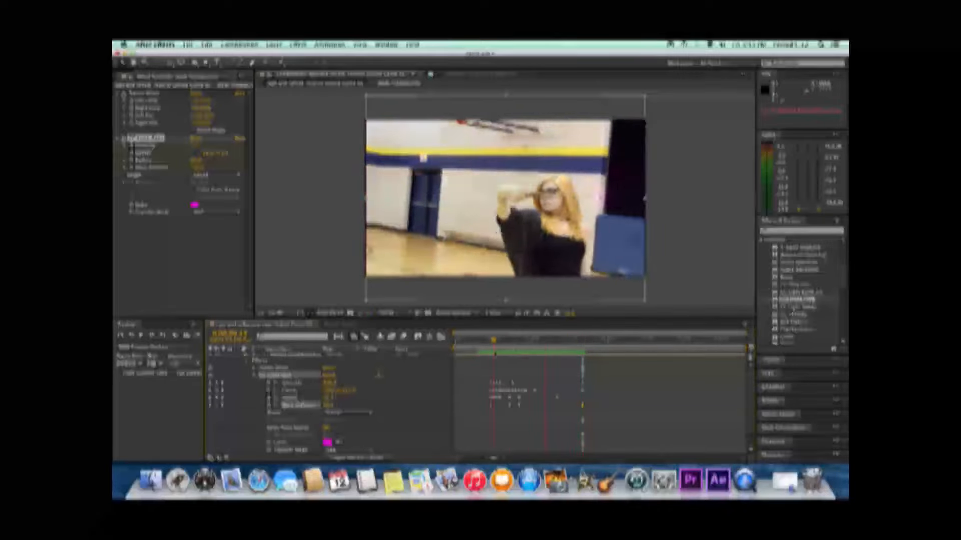
- Create a new black solid layer above the gymnasium clip using the default solid settings
right_click(265, 369)
mouse_move(283, 376)
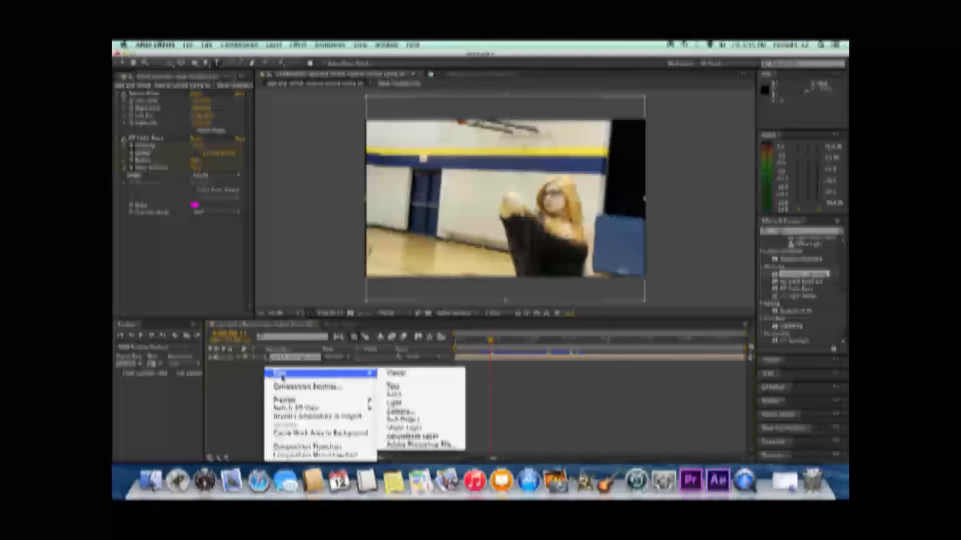
left_click(398, 395)
key("Return")
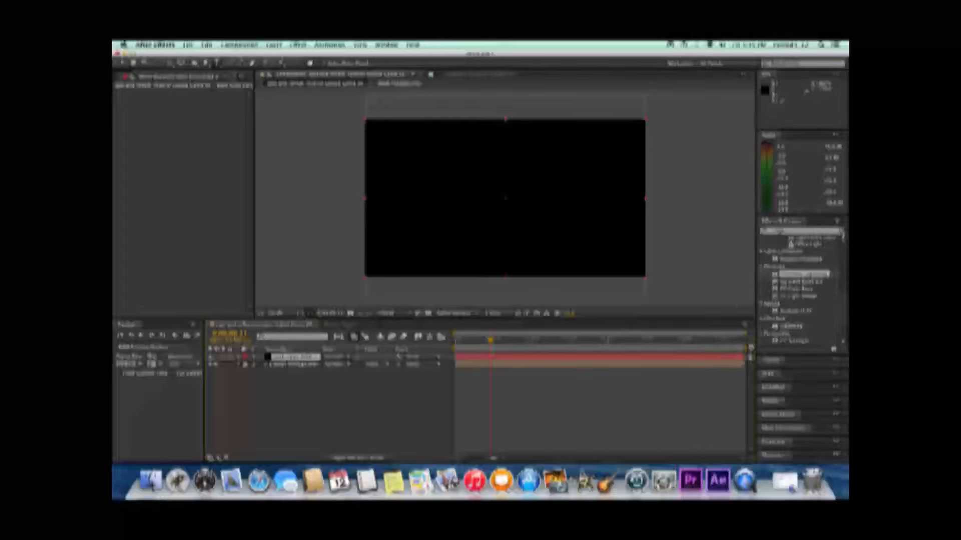
- Clear the effects search, show the Generate effects, and apply Advanced Lightning to the new solid
left_click(841, 233)
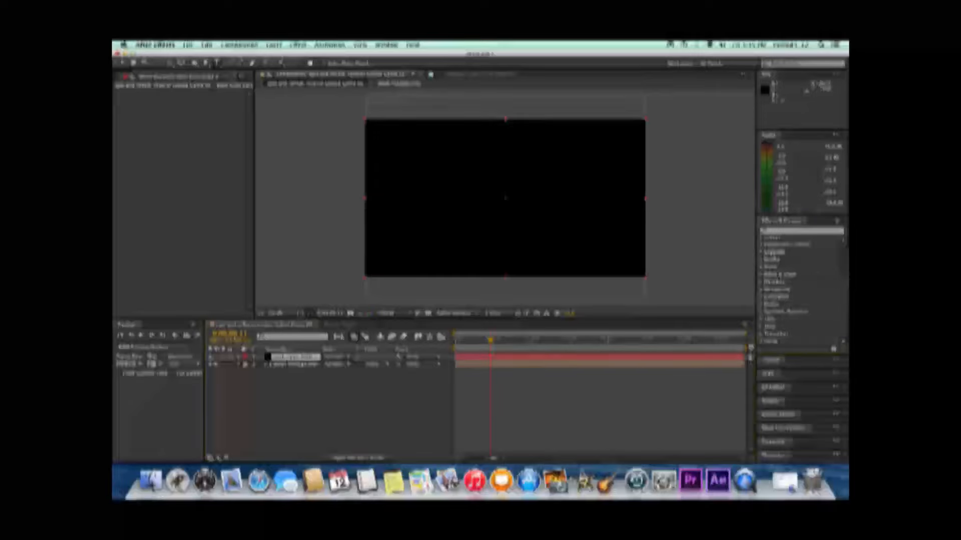
left_click(761, 253)
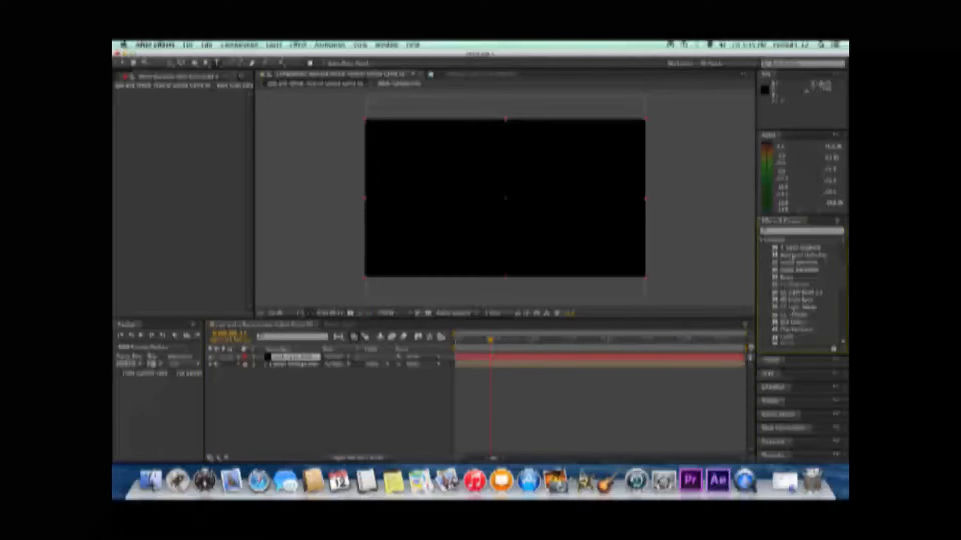
left_click(793, 256)
left_click_drag(793, 257, 610, 241)
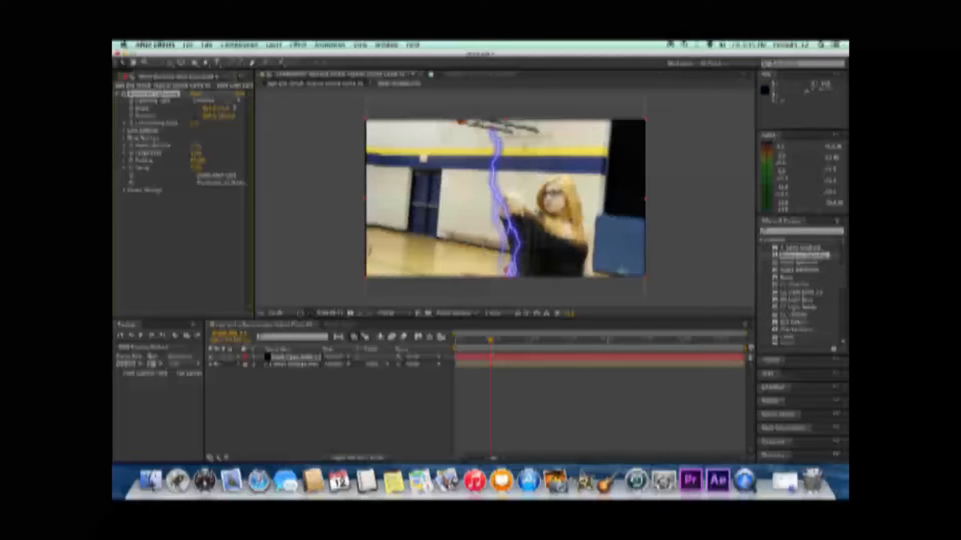
- Change the lightning type and reposition the lightning so that it bursts at her raised hand
left_click(235, 101)
left_click(227, 126)
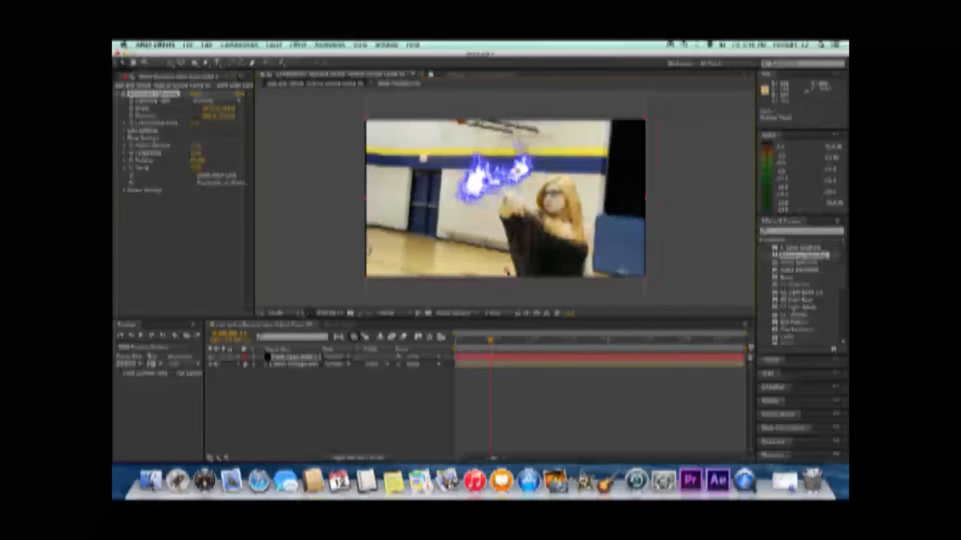
left_click_drag(499, 253, 488, 239)
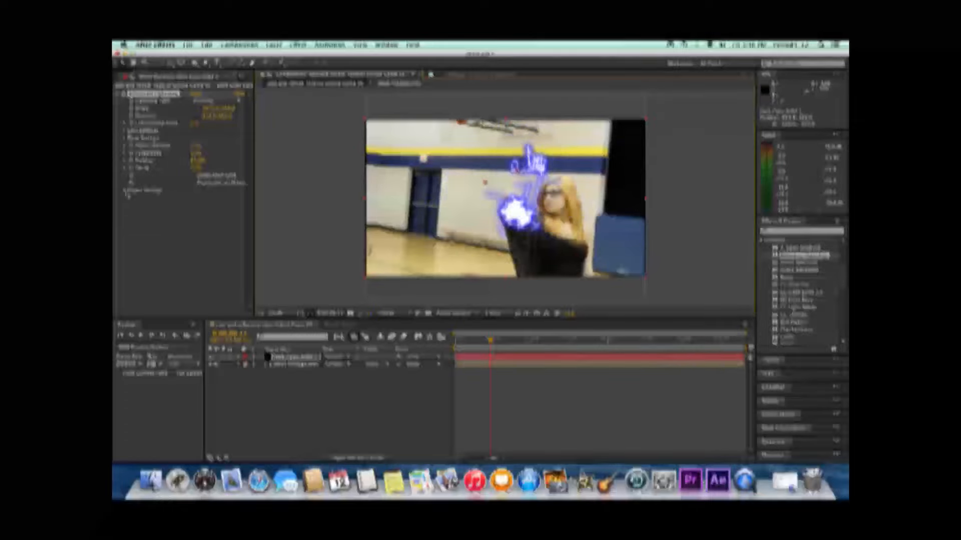
- Expand the lightning's expert, core and glow settings, and change the glow color from blue to magenta
left_click(124, 191)
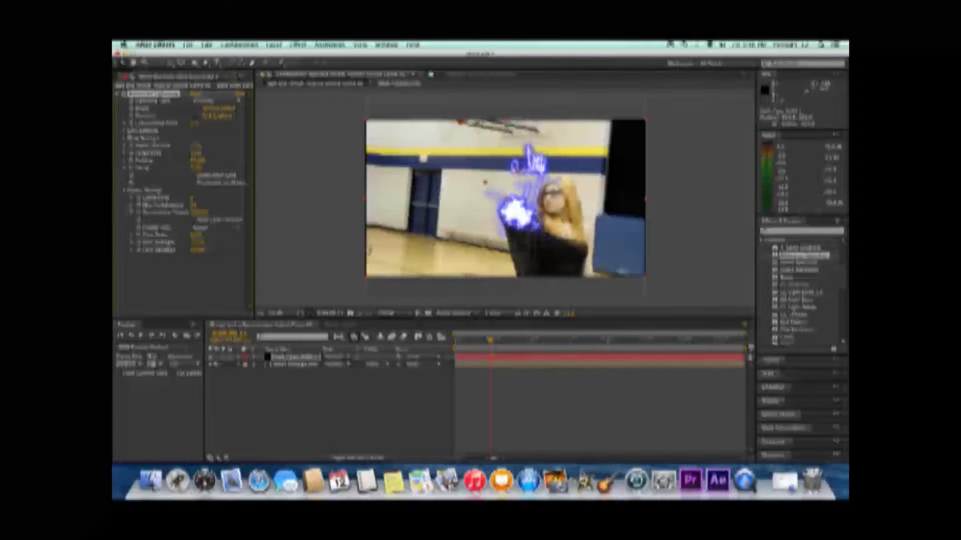
left_click(125, 131)
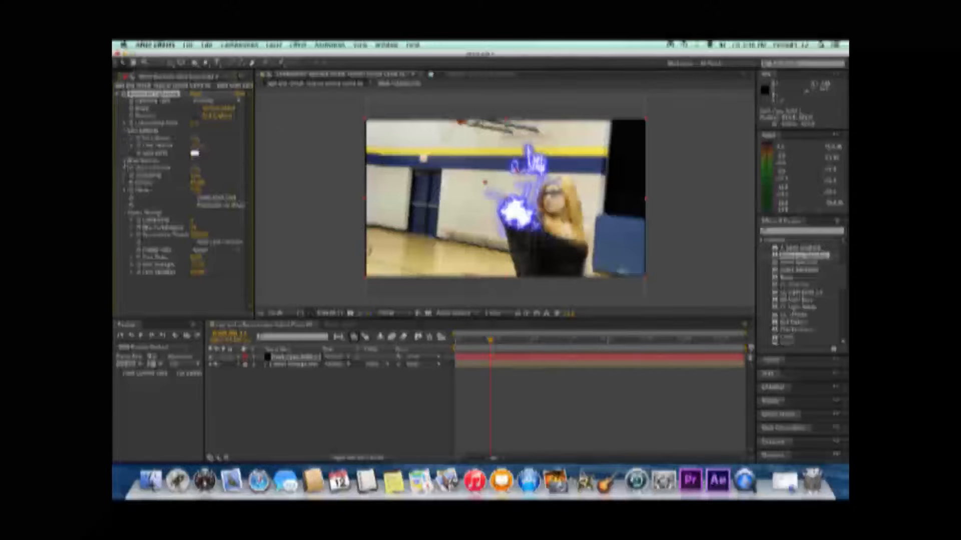
left_click(125, 161)
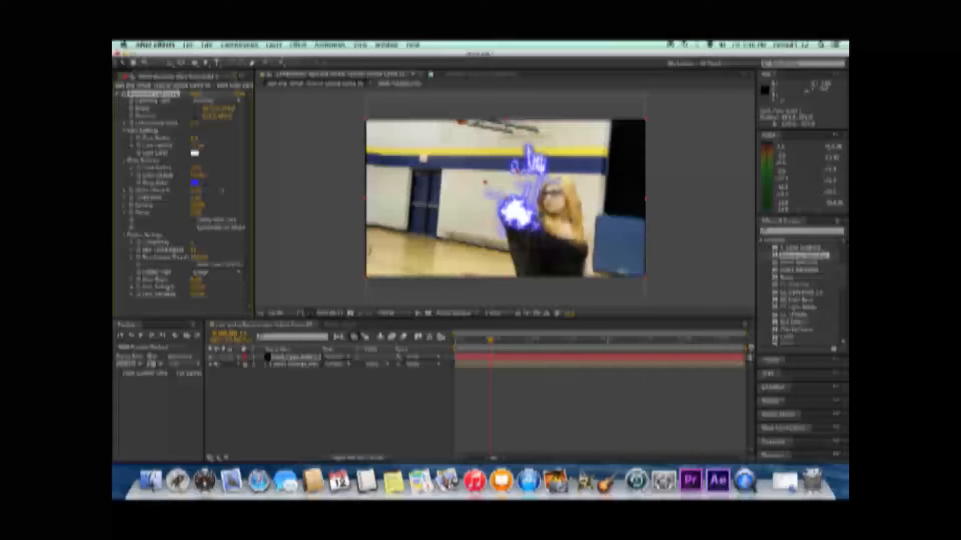
left_click(195, 184)
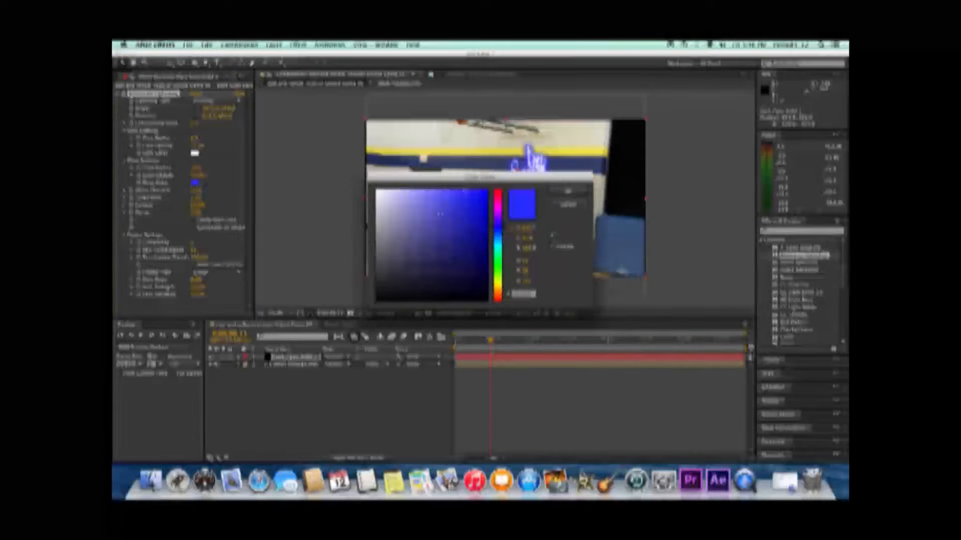
left_click_drag(500, 215, 504, 215)
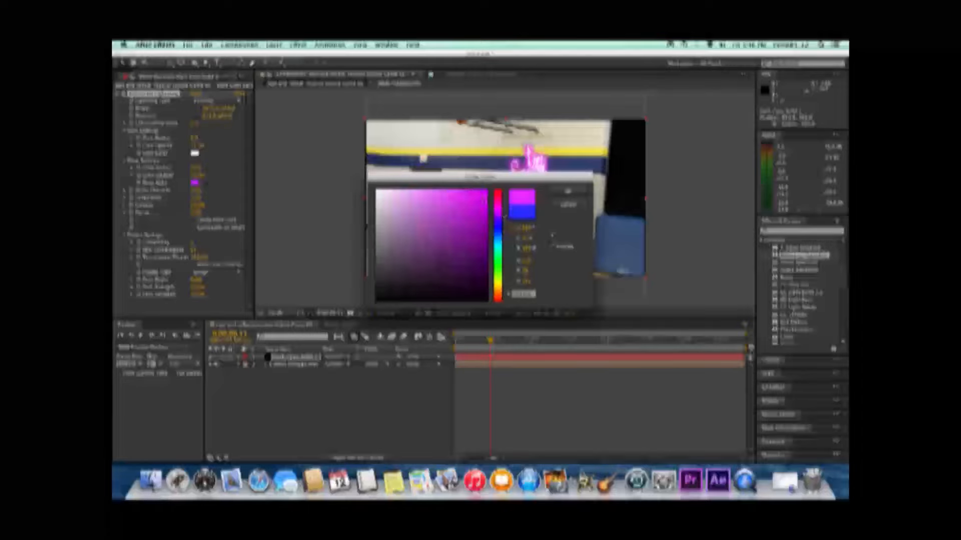
left_click(483, 212)
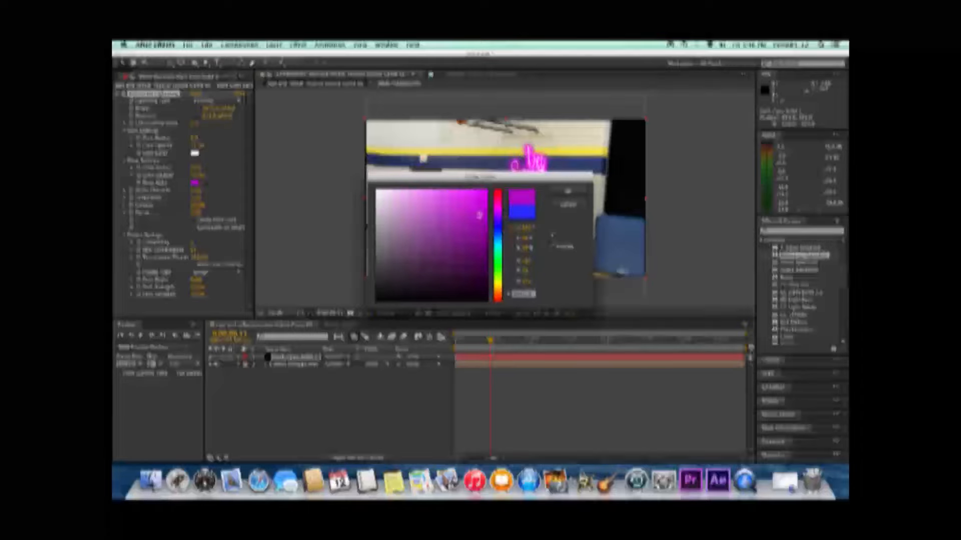
left_click(560, 192)
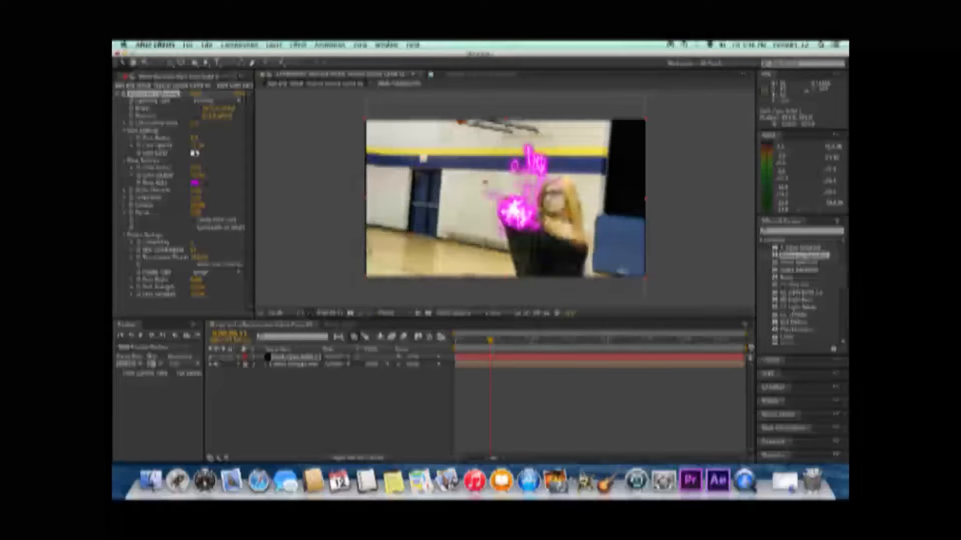
- Change the lightning's core color to light pink
left_click(194, 153)
left_click(499, 209)
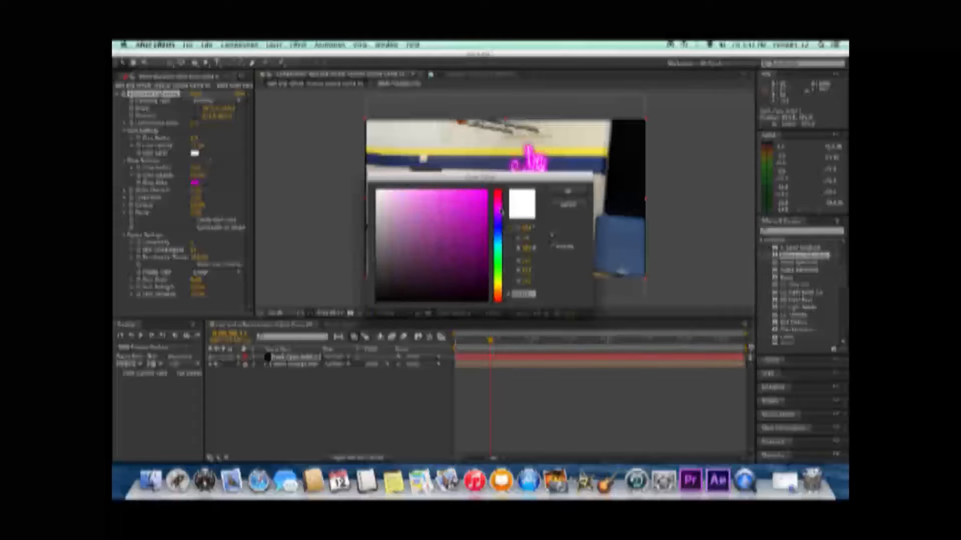
left_click(428, 195)
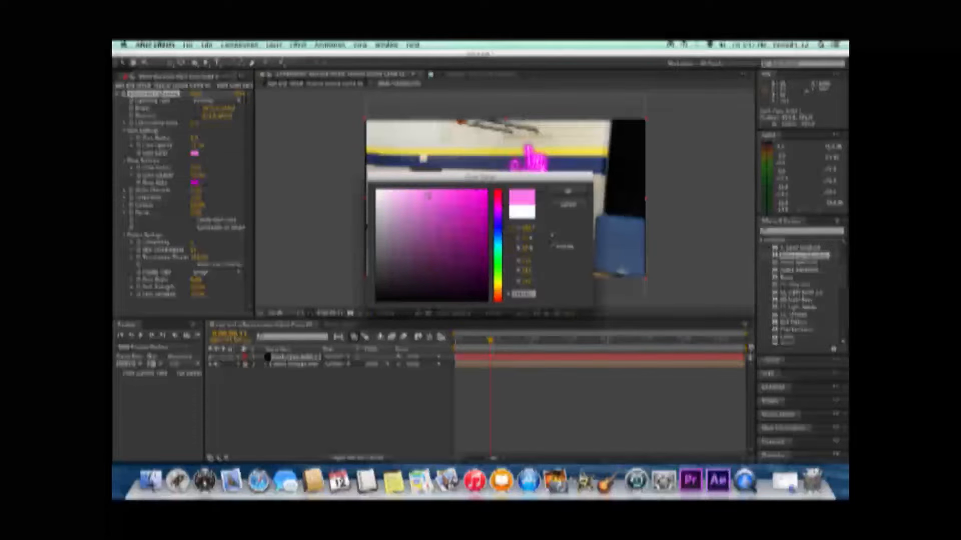
left_click(568, 193)
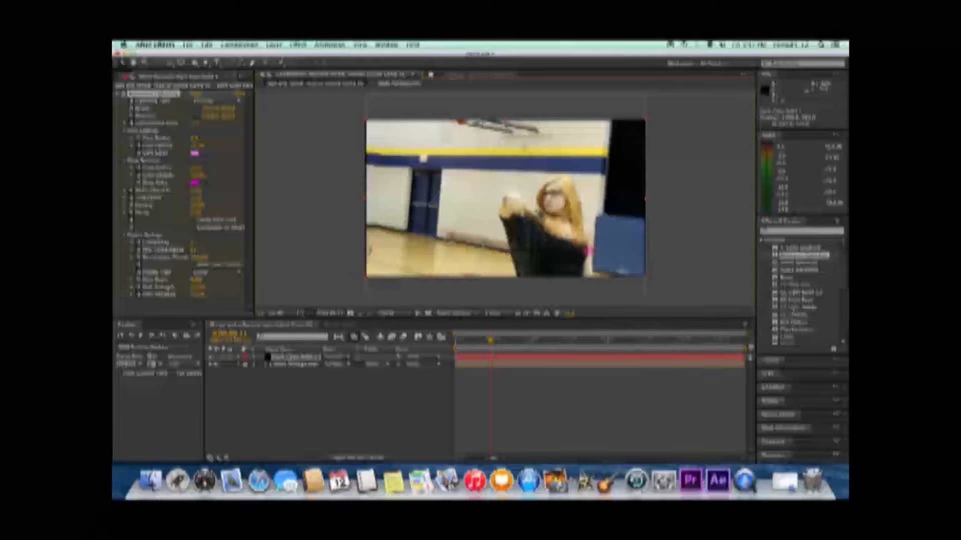
- Adjust the lightning's glow opacity and core opacity while the wand is beside her face
left_click(203, 175)
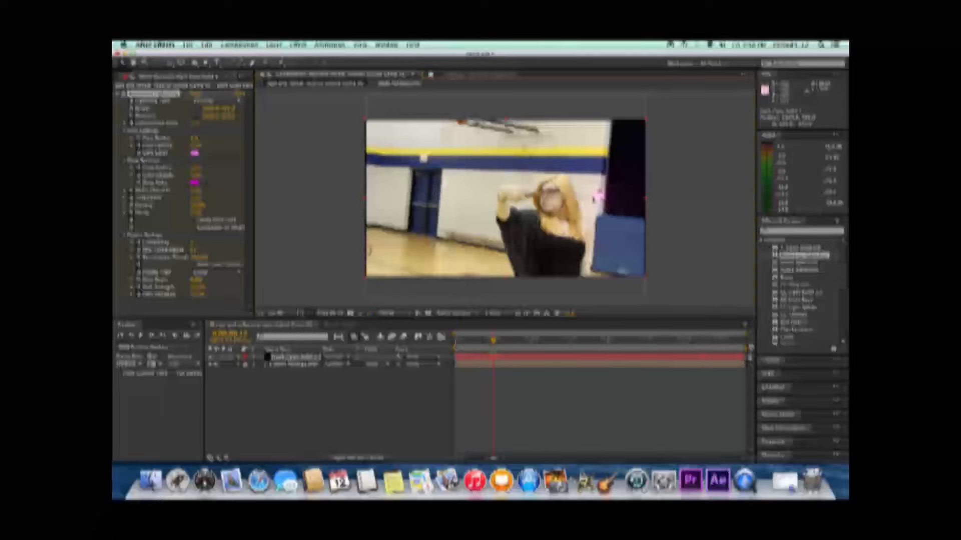
left_click(196, 145)
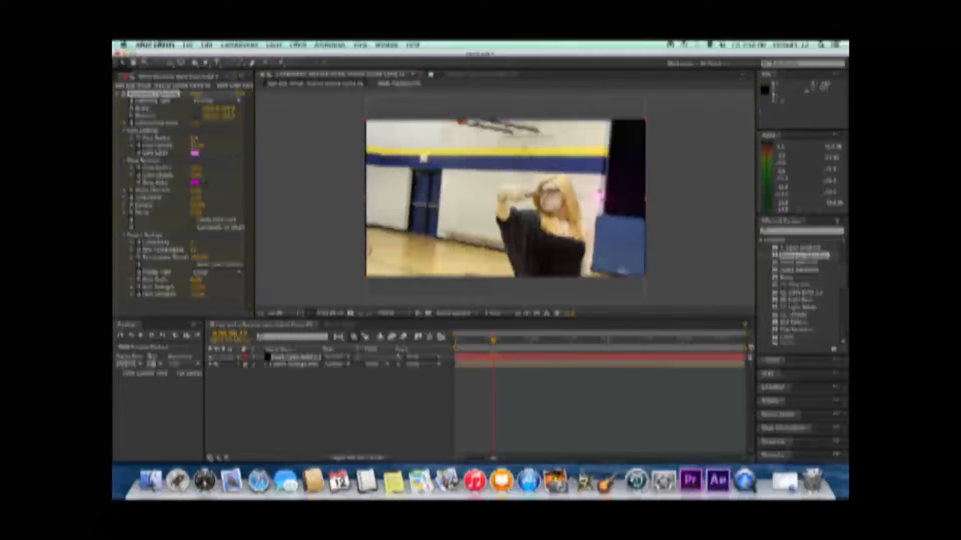
left_click(200, 176)
key("Return")
- Advance slightly in time and move the lightning's origin and direction up to the wand tip above her head
left_click_drag(493, 339, 496, 339)
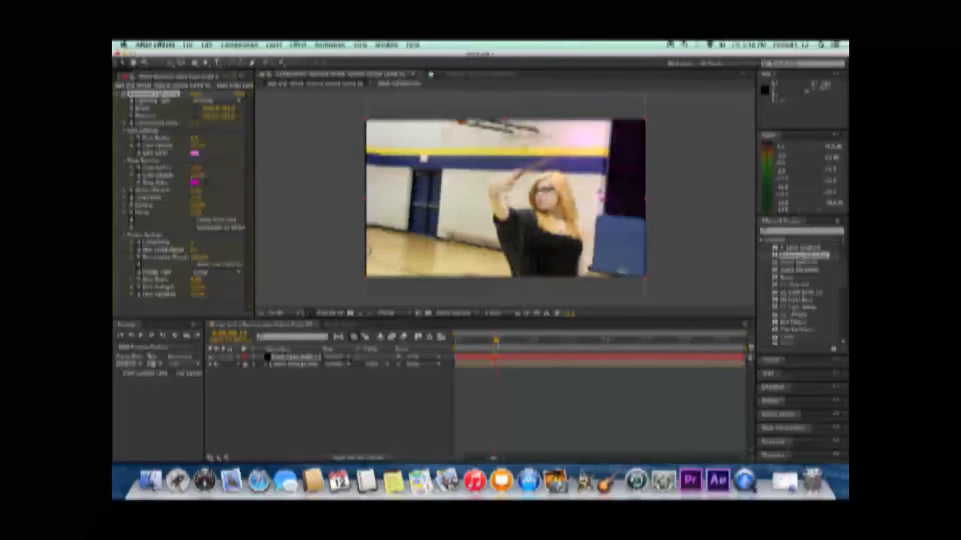
left_click_drag(579, 140, 574, 134)
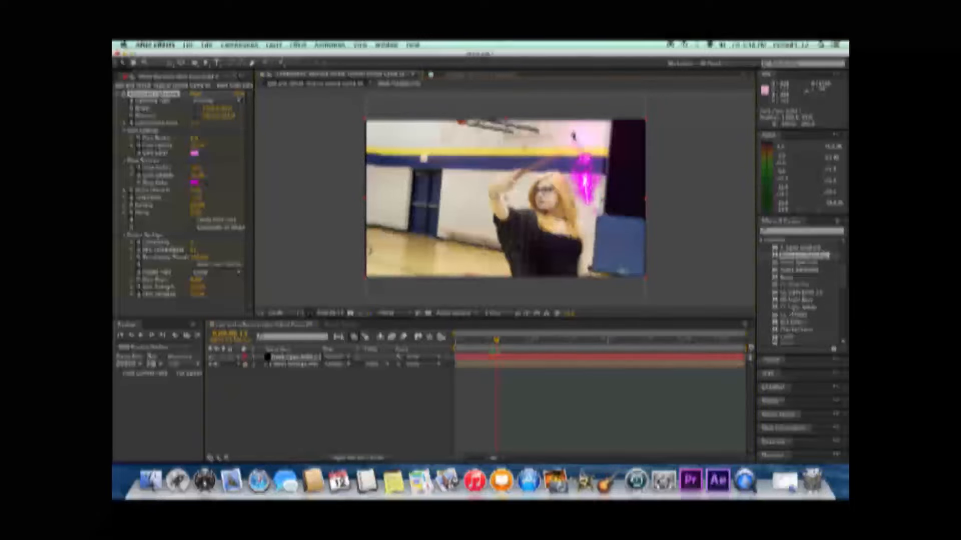
left_click_drag(602, 196, 584, 146)
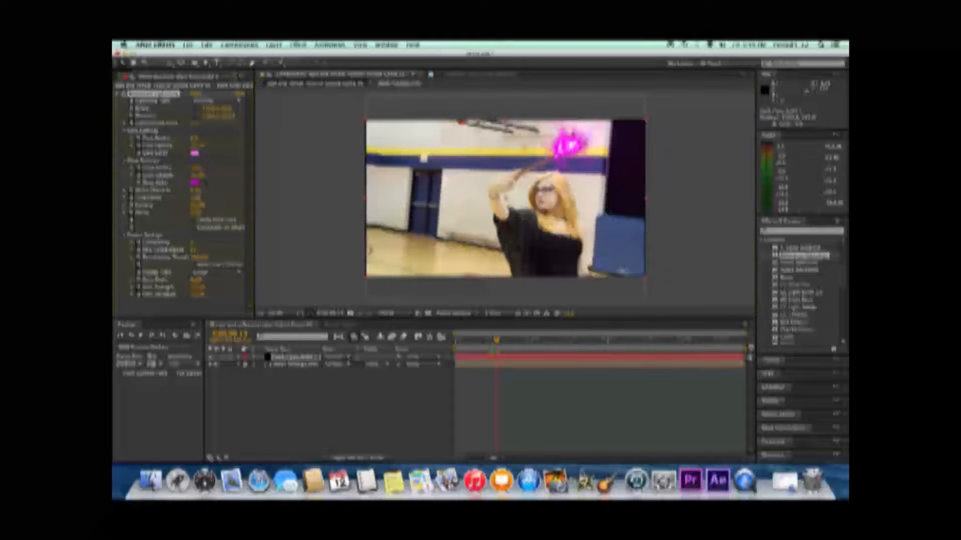
- Adjust the lightning's forking and set its complexity to 1
left_click_drag(198, 205, 205, 204)
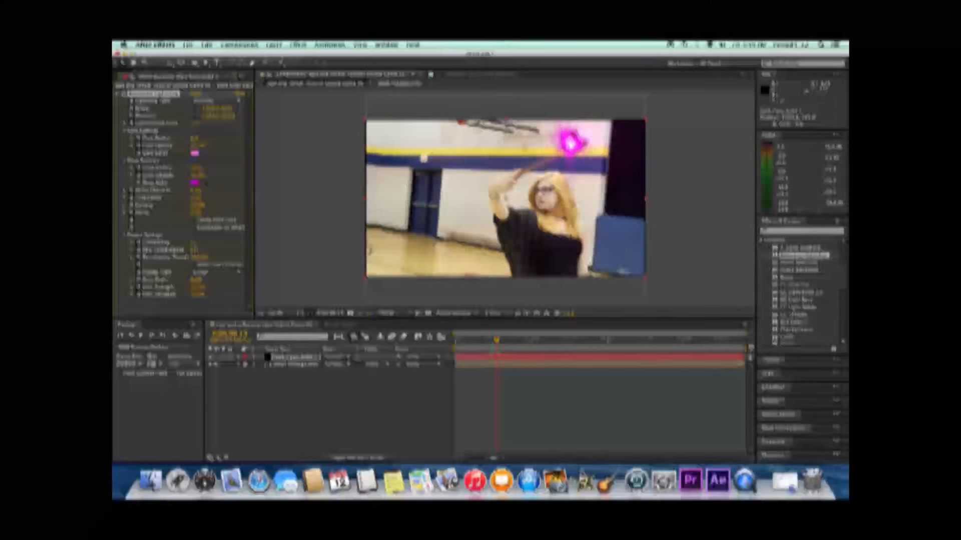
left_click(194, 247)
left_click(196, 244)
type("1")
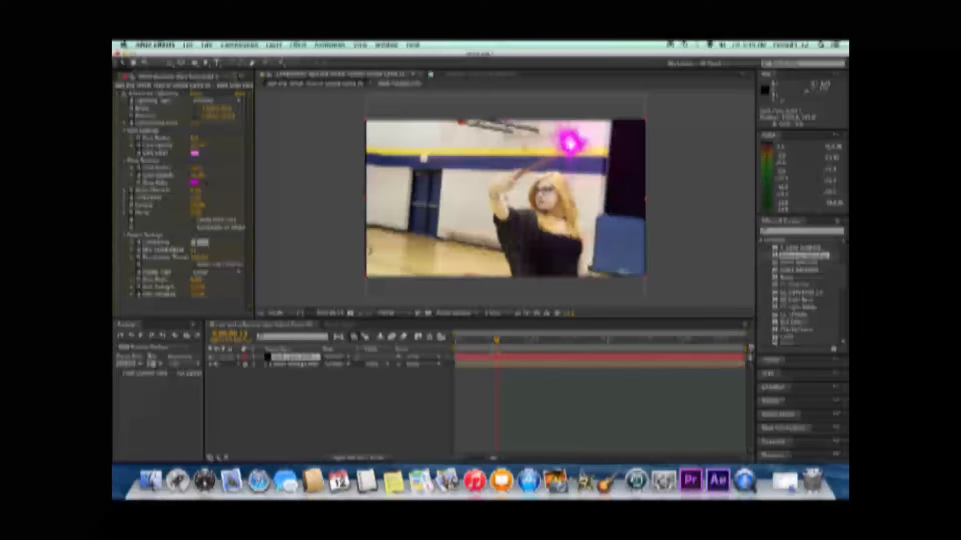
key("Return")
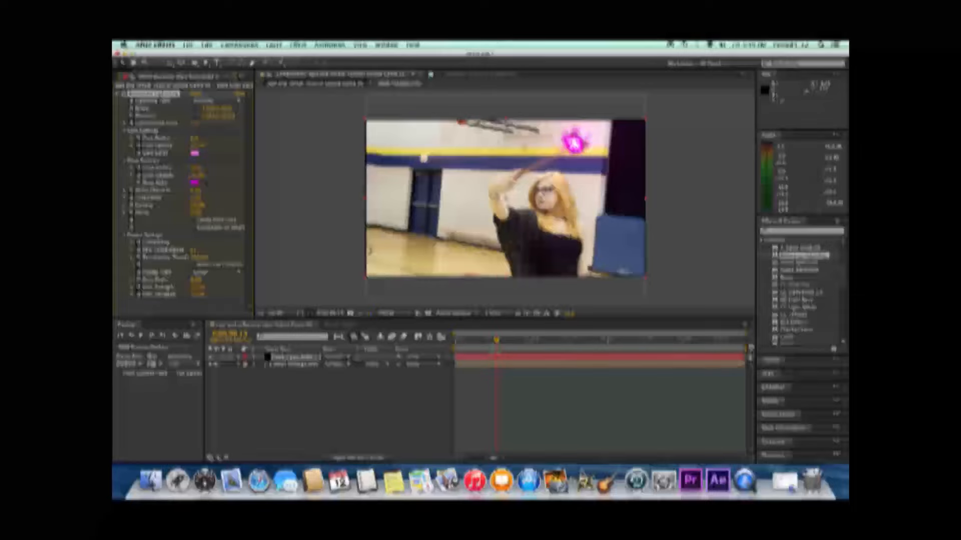
- Set the lightning's core radius to 3 and its core opacity to 10
left_click(197, 172)
key("Return")
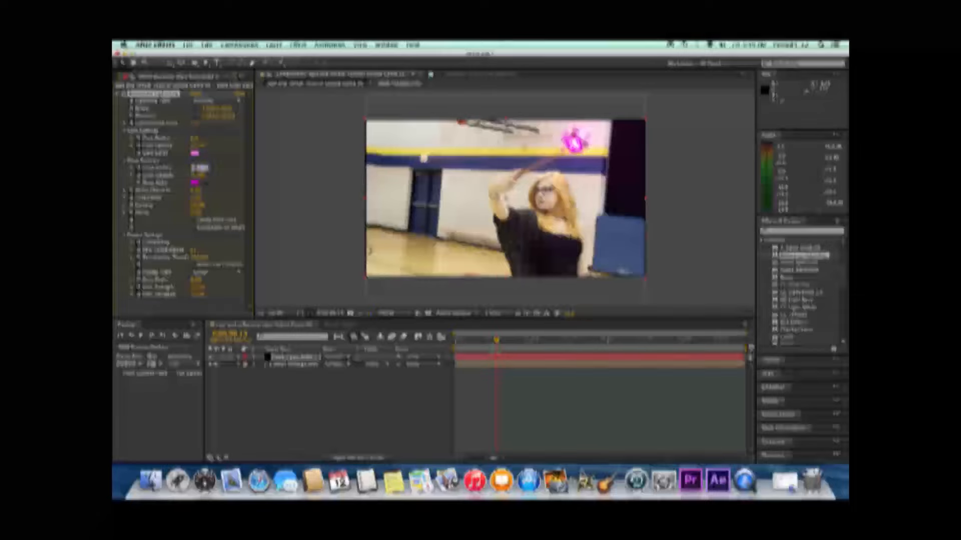
left_click(197, 146)
type("67")
key("Return")
left_click(199, 139)
type("3")
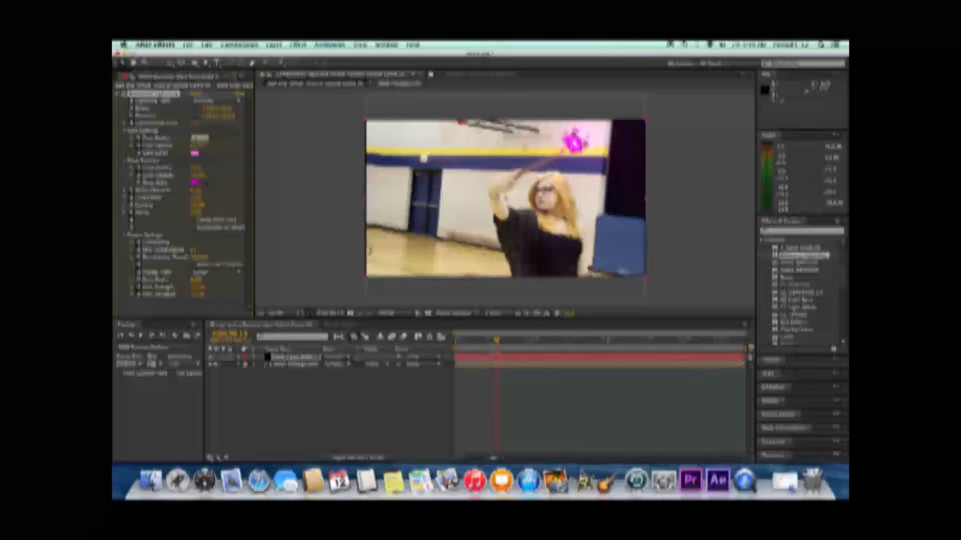
key("Return")
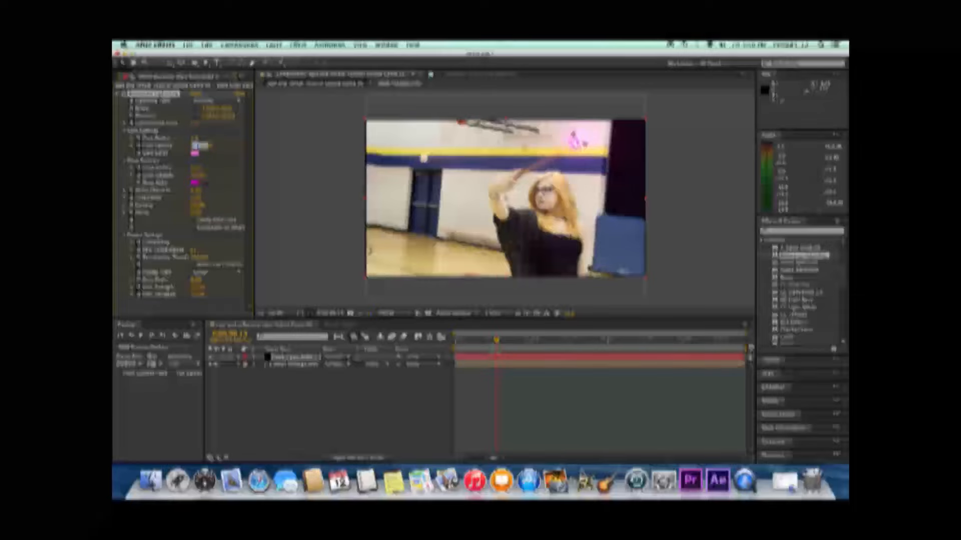
type("10")
key("Return")
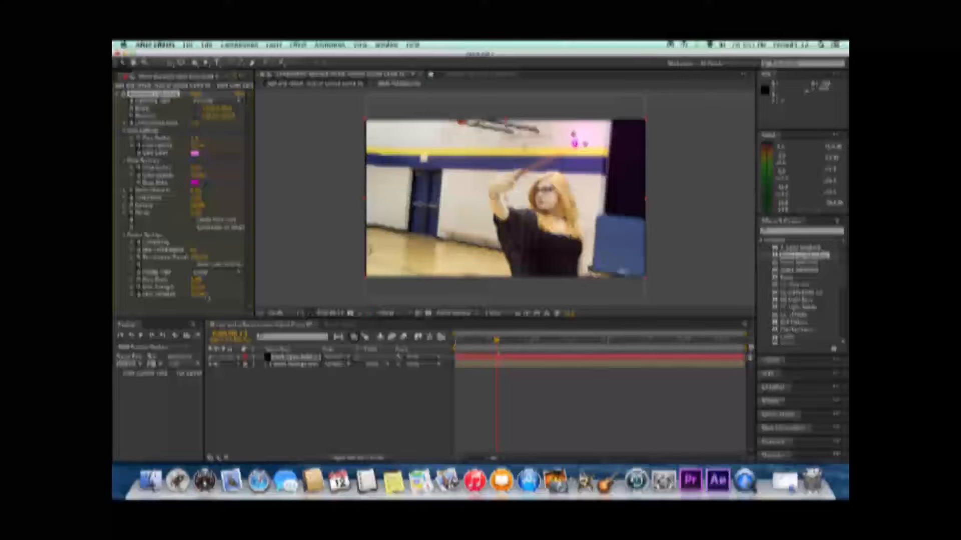
- Advance through the wand's swing overhead and reposition the lightning to follow the wand tip
left_click_drag(498, 343, 502, 345)
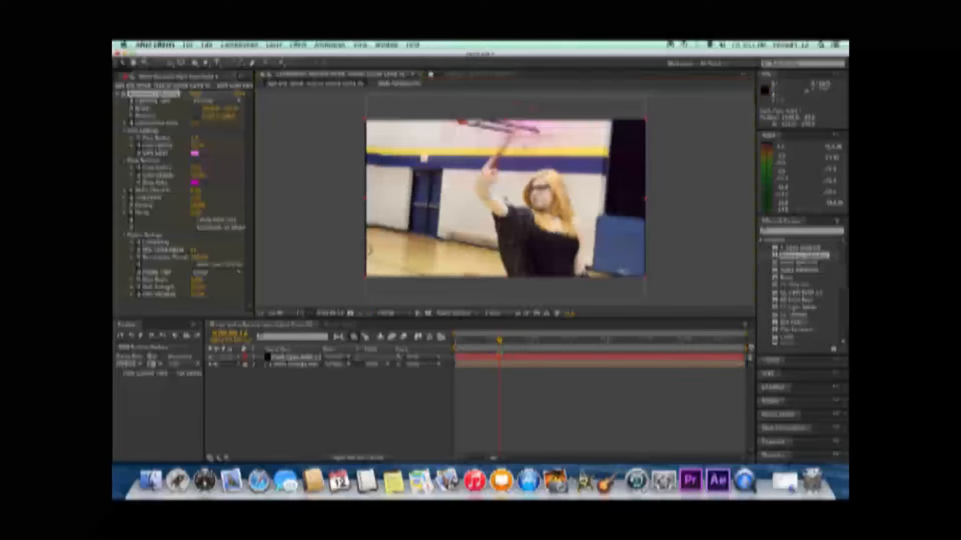
left_click_drag(499, 341, 503, 341)
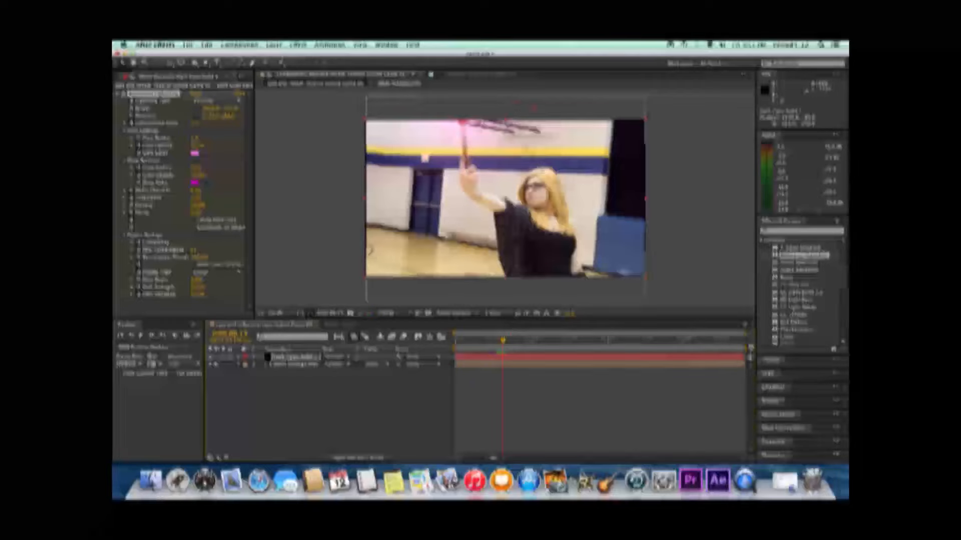
left_click_drag(518, 107, 493, 107)
key("super+z")
left_click(295, 356)
left_click(166, 95)
left_click(458, 113)
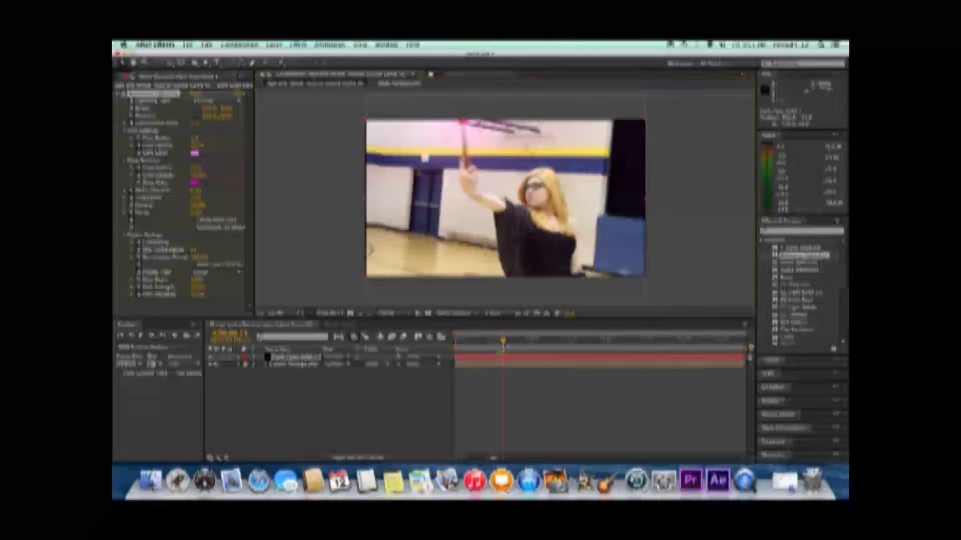
- Where the wand reaches the frame's upper left corner, adjust the lightning's glow opacity, core opacity and glow radius
left_click(506, 343)
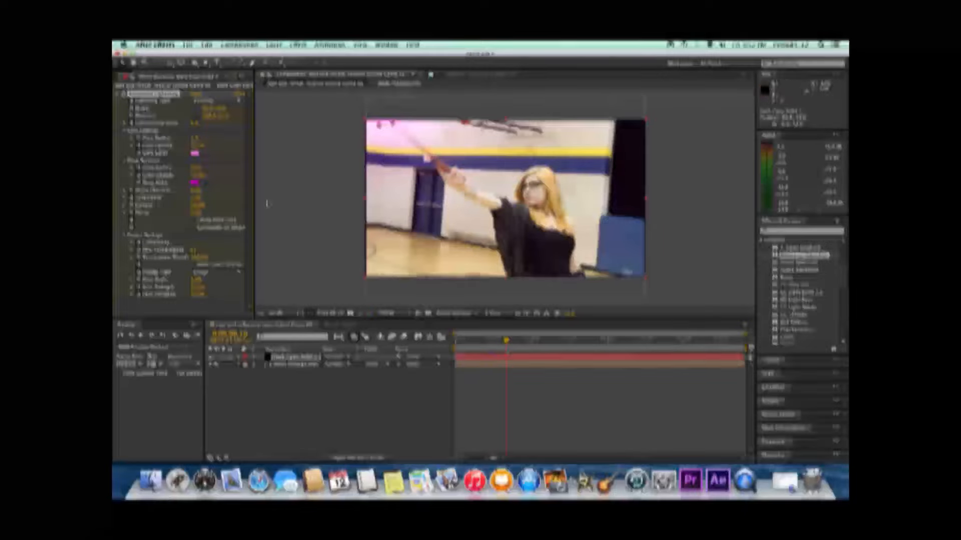
left_click(199, 176)
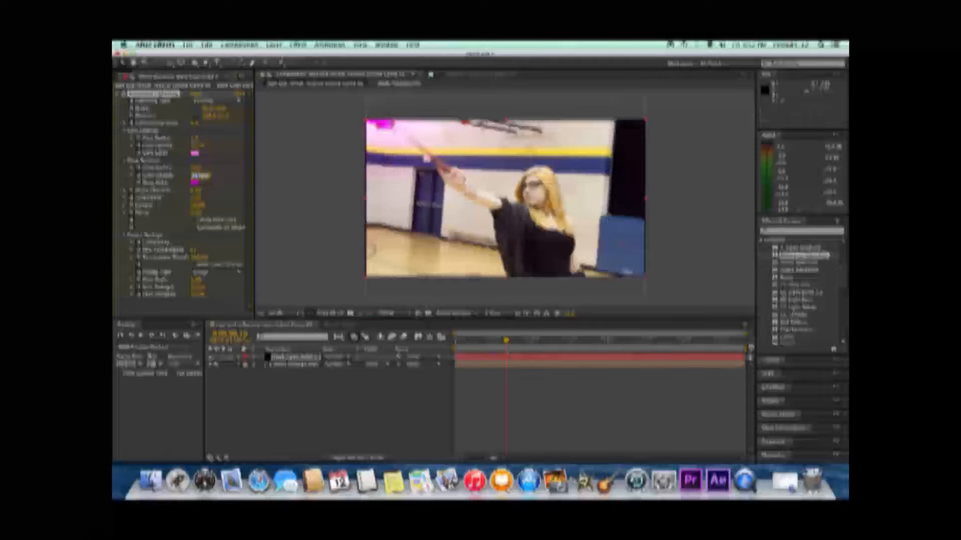
type("0")
key("Return")
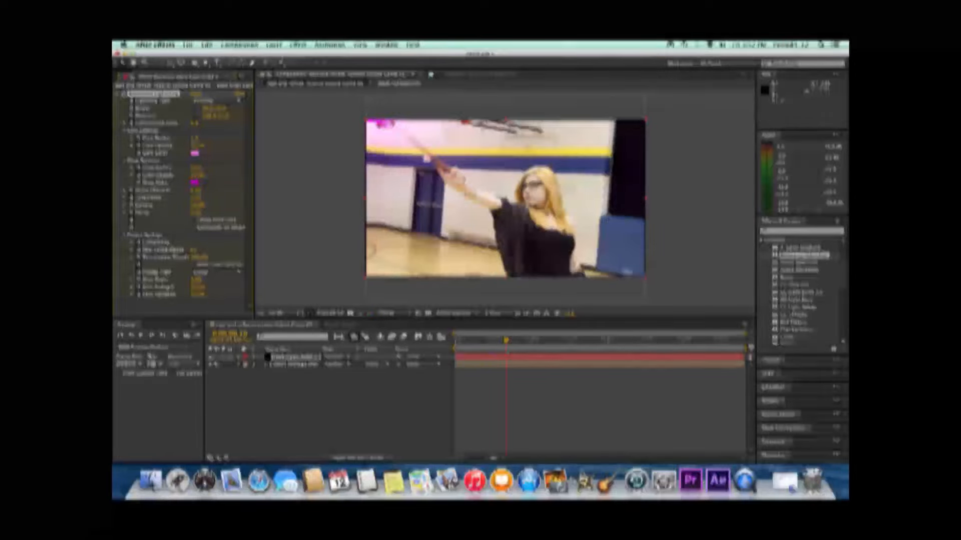
left_click(200, 145)
key("Return")
left_click(196, 170)
type("7")
key("Return")
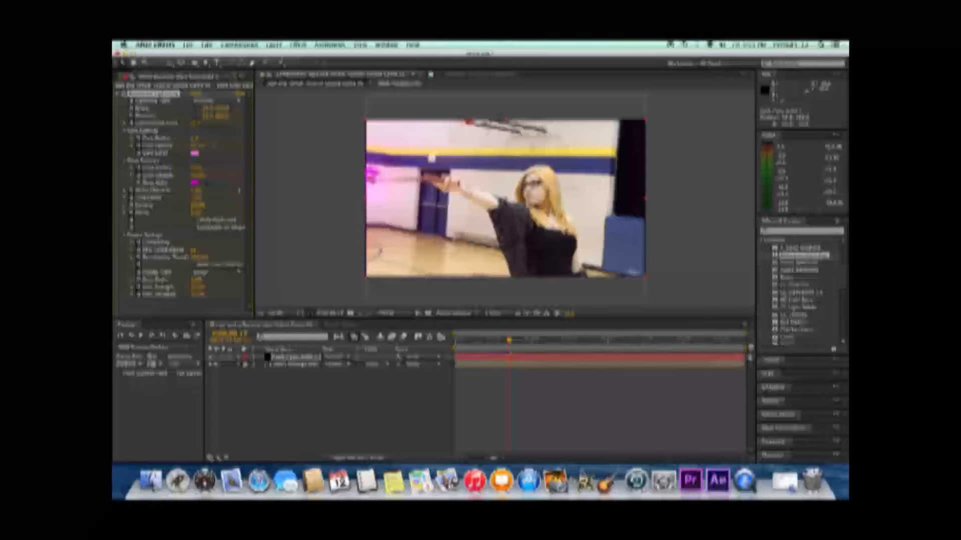
- Step forward frame by frame through the levelled wand pose, keeping the lightning beyond the wand tip
key("Page_Down")
key("Page_Down")
key("Page_Down")
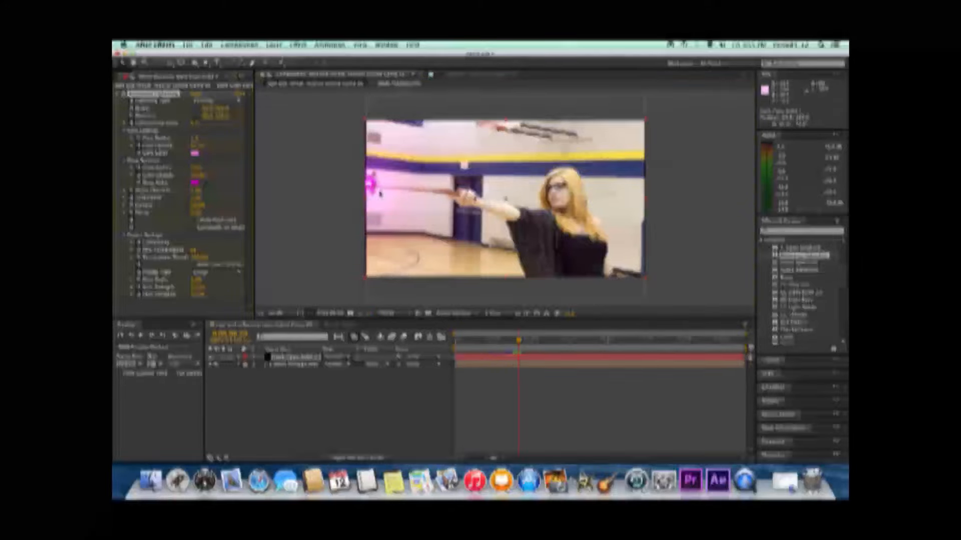
key("Page_Down")
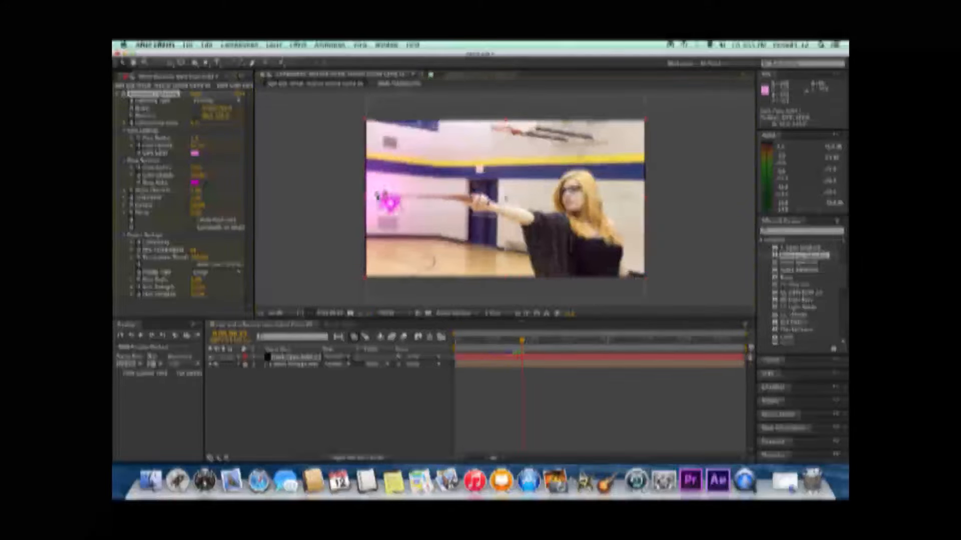
key("Page_Down")
key("Page_Down")
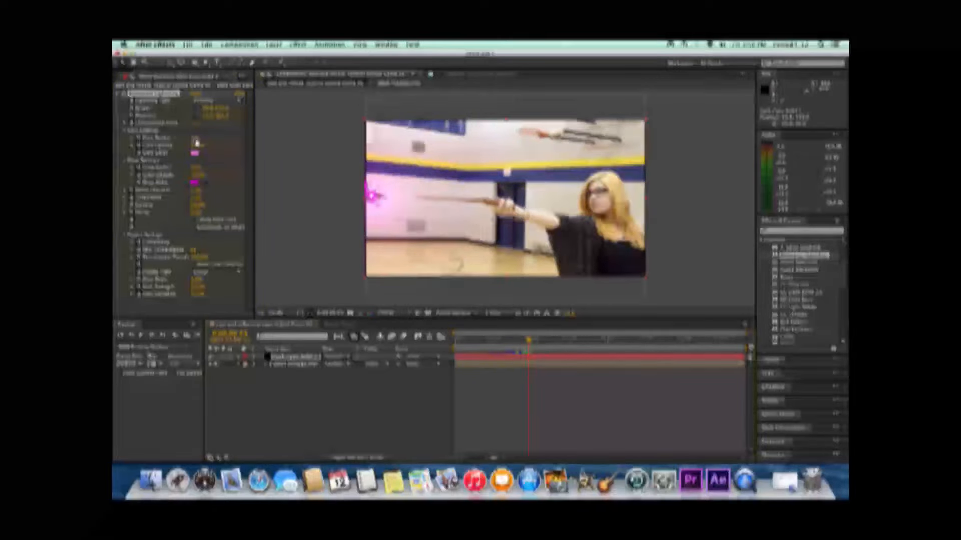
- Adjust the conductivity state, advance slightly in time, and shift the lightning closer to the clip's left edge
left_click_drag(197, 123, 205, 125)
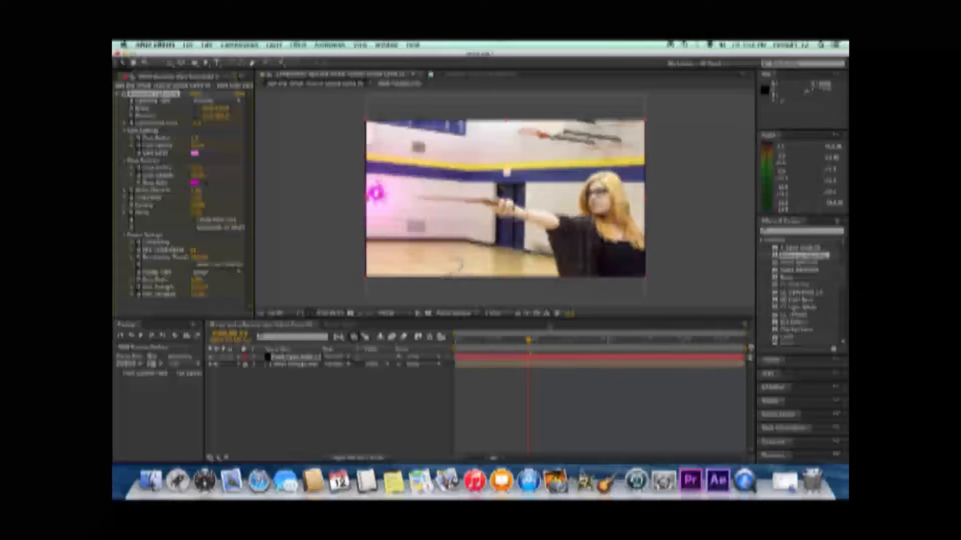
left_click_drag(528, 341, 531, 342)
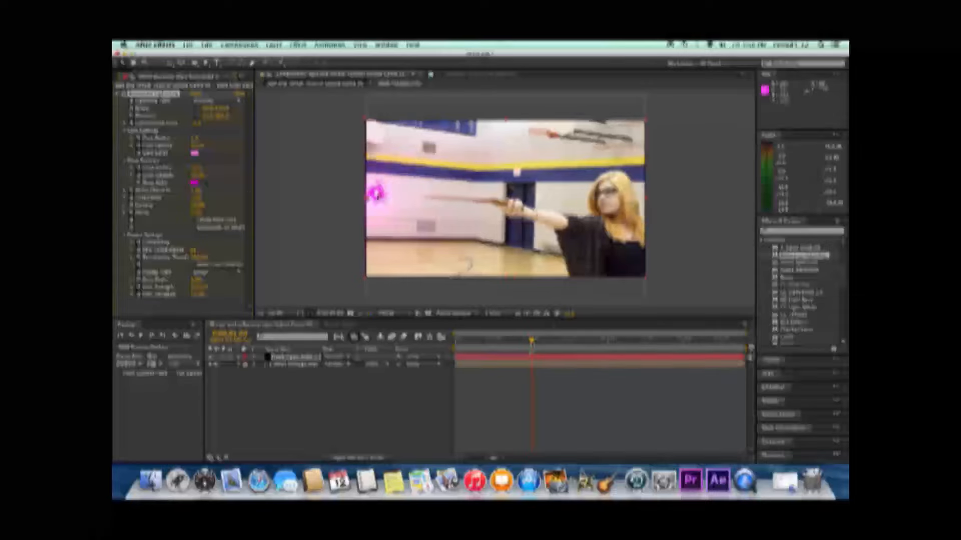
left_click_drag(379, 199, 371, 199)
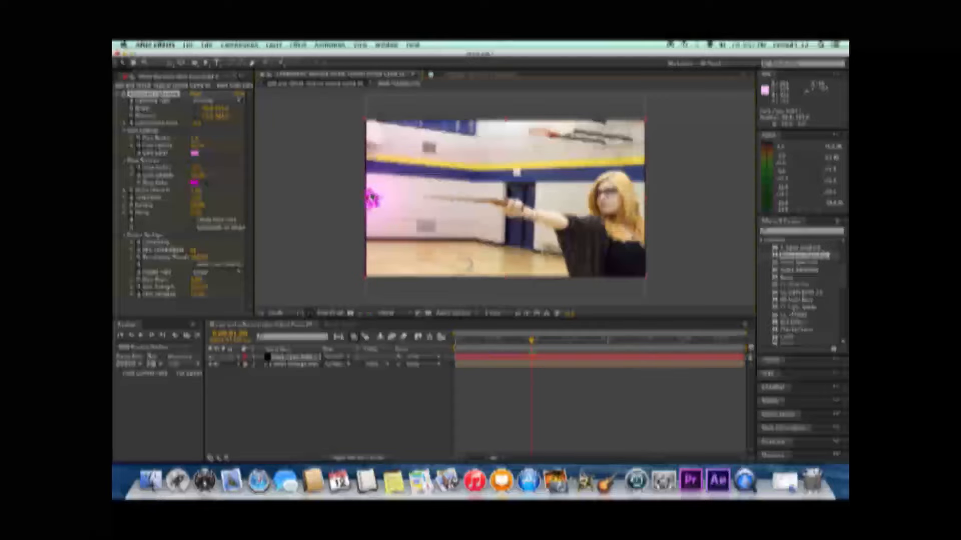
- Advance frame by frame while fading the lightning's glow at the clip's left edge, and preview the spell from near the timeline's start
left_click(532, 342)
key("Page_Down")
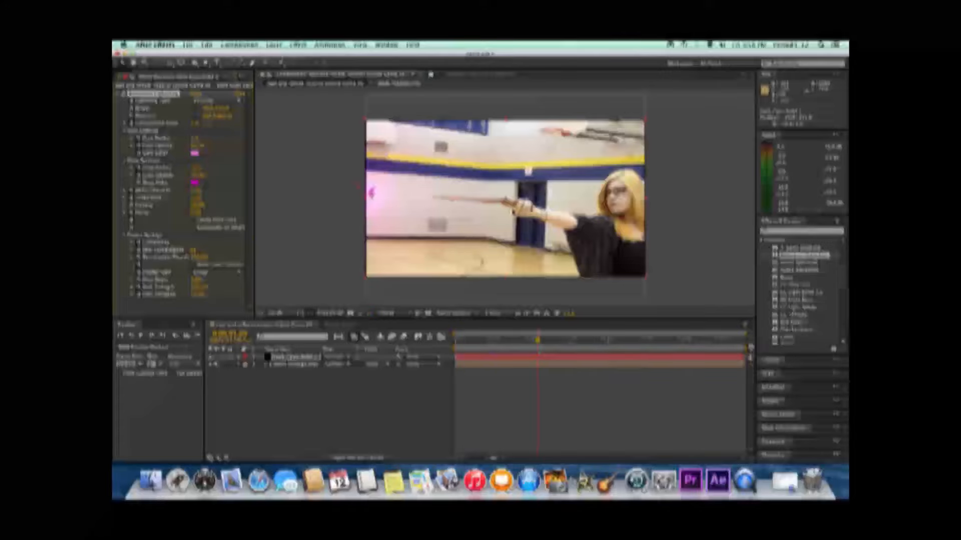
left_click_drag(538, 341, 541, 341)
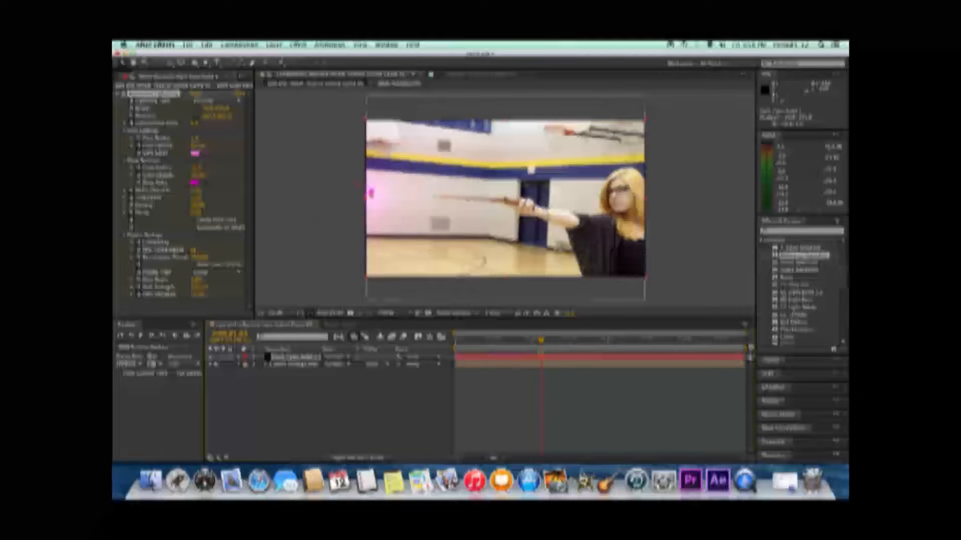
left_click_drag(209, 178, 196, 182)
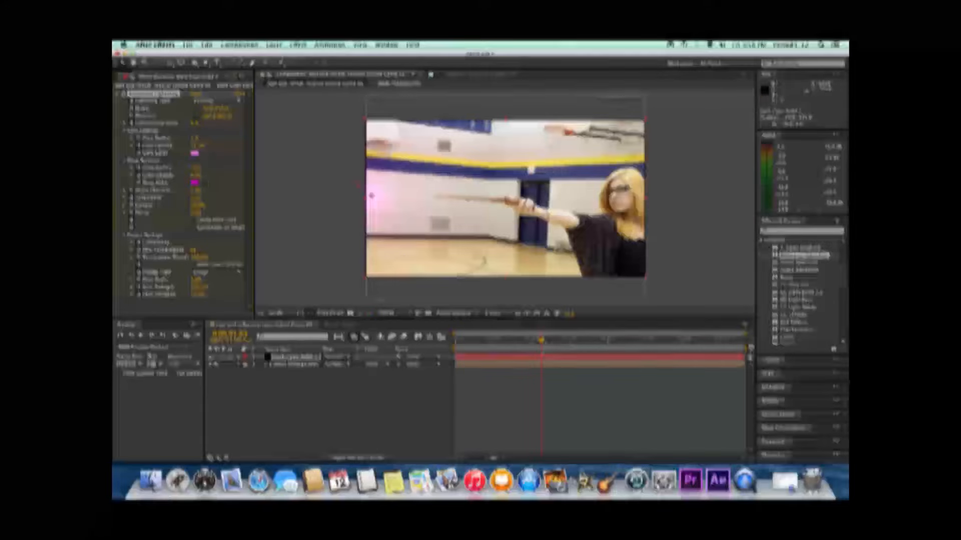
left_click_drag(542, 341, 544, 341)
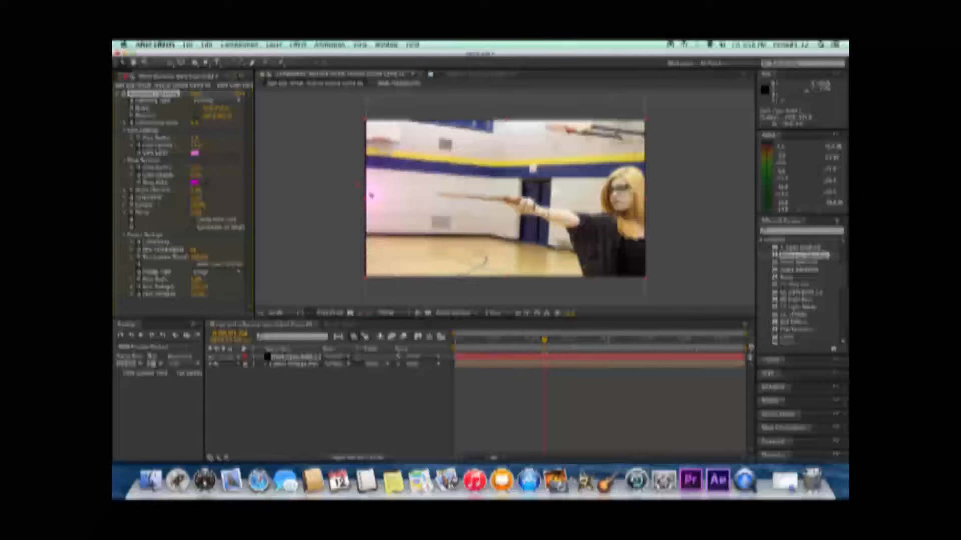
left_click_drag(544, 341, 465, 341)
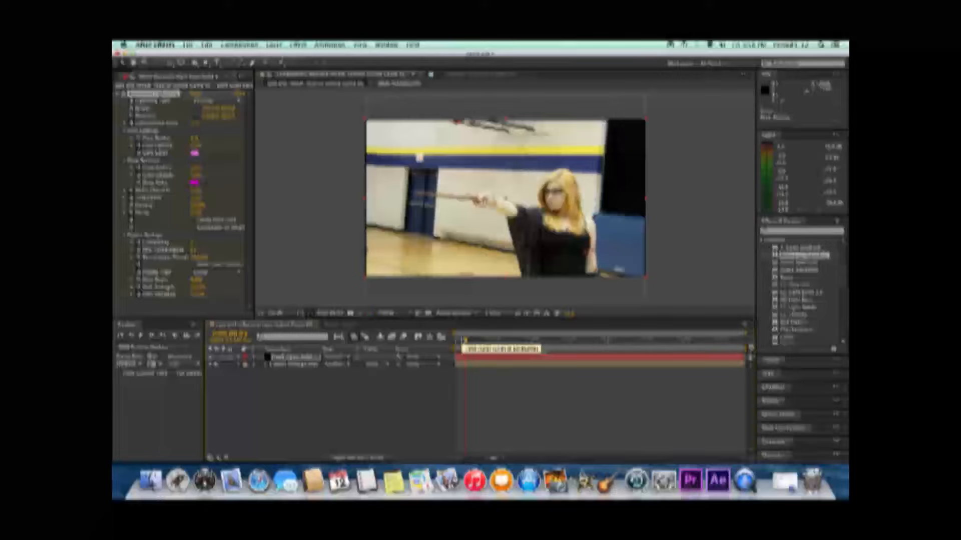
key("space")
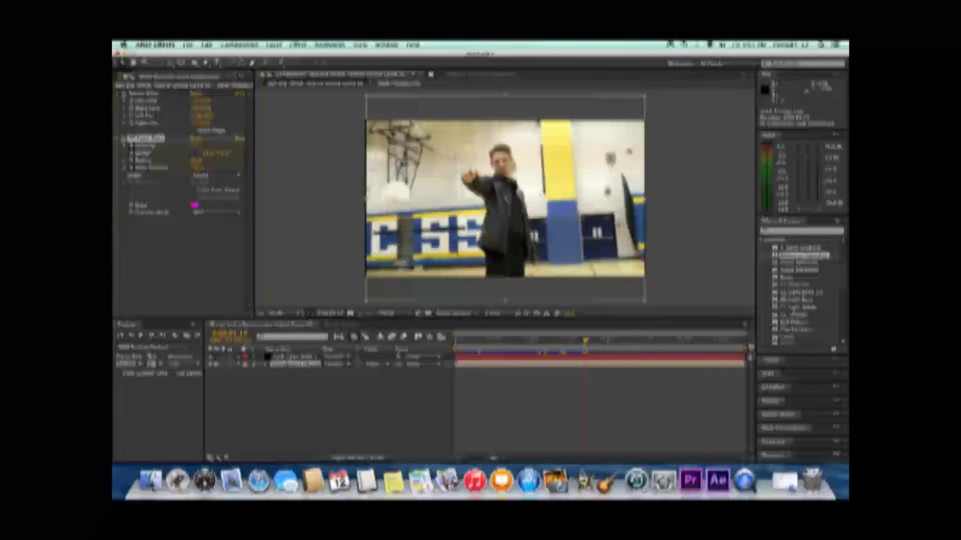
- At the last frame before the cut to the man, add keyframes to the footage layer's CC Light Rays properties
key("Page_Up")
key("Page_Up")
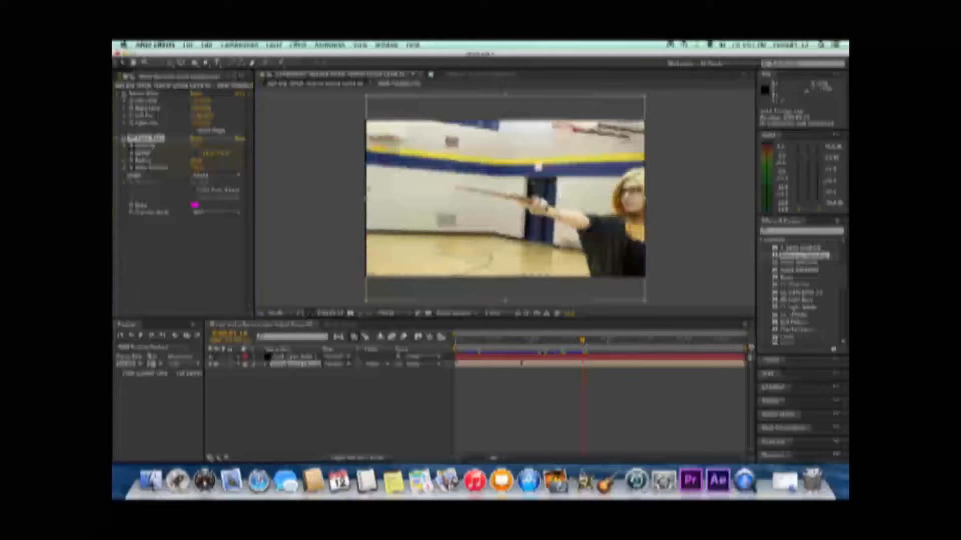
left_click(239, 365)
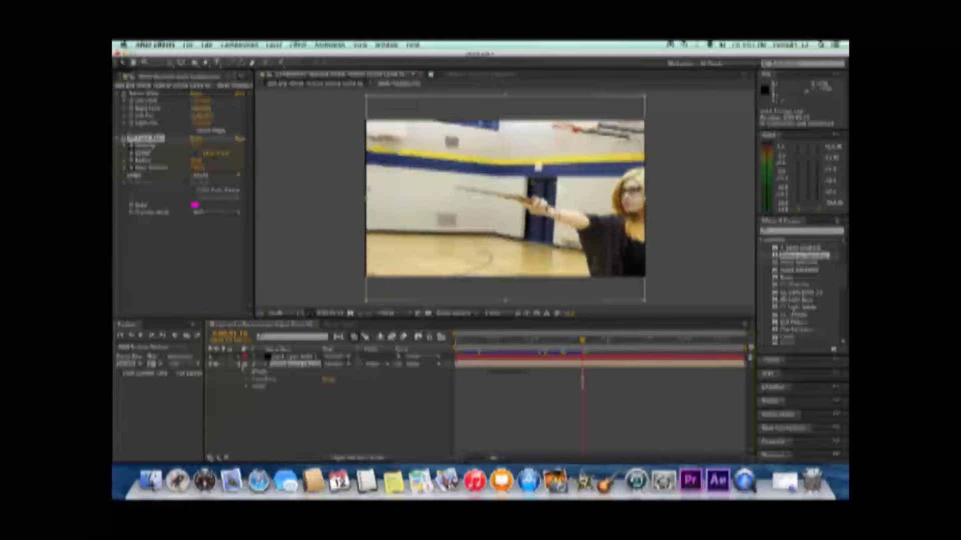
left_click(246, 372)
scroll(246, 374, "down", 2)
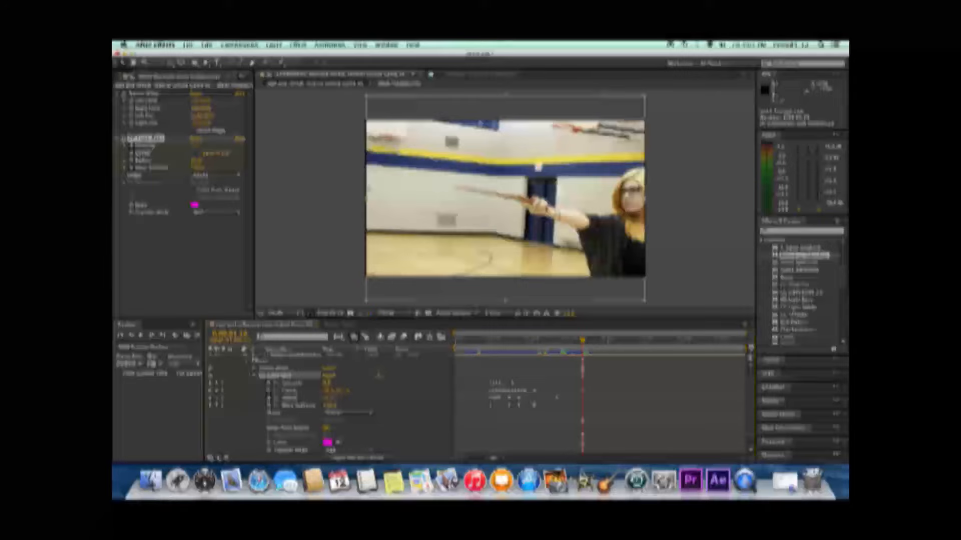
left_click(583, 384)
left_click(583, 391)
left_click(583, 405)
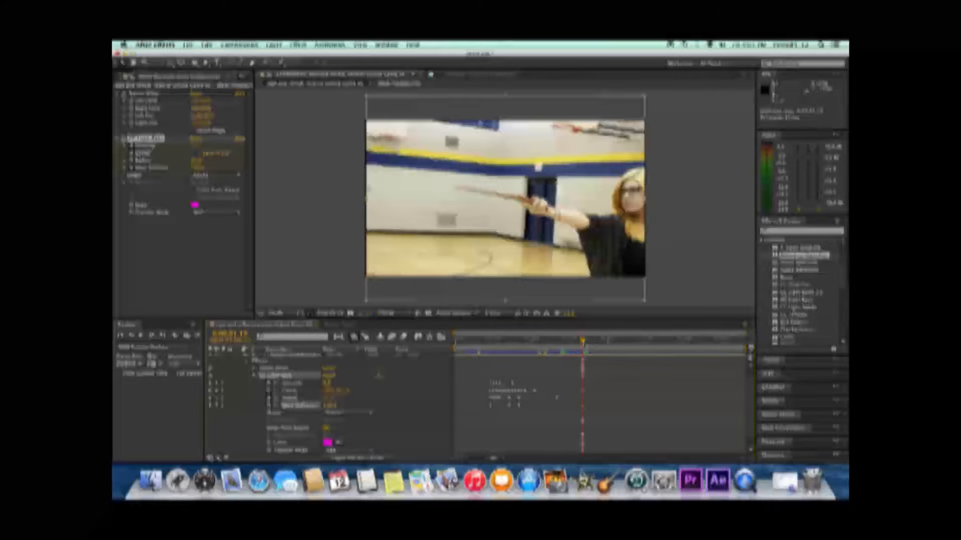
- On the first frame of the man's shot, add keyframes for the light rays' warp softness, radius, center and intensity
key("Page_Down")
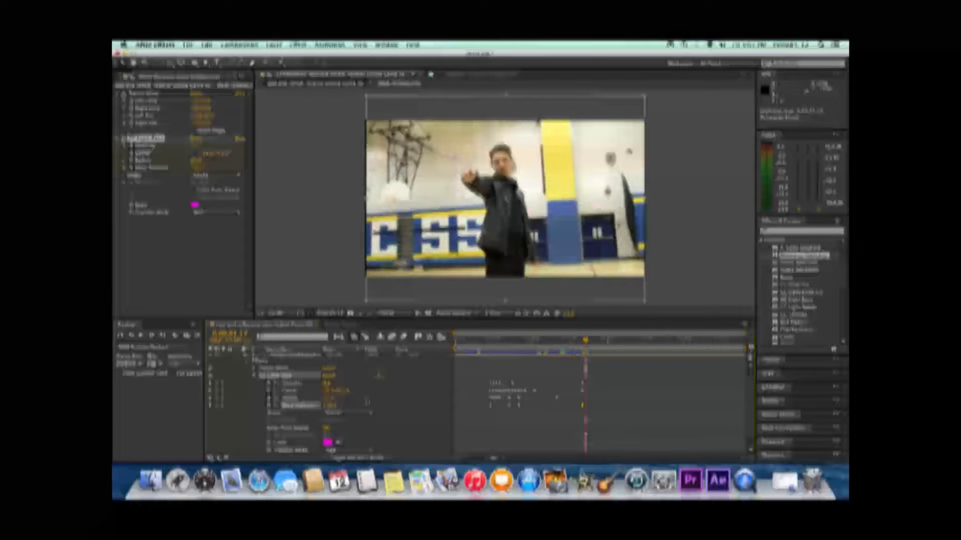
left_click(219, 405)
left_click(219, 398)
left_click(219, 391)
left_click(218, 383)
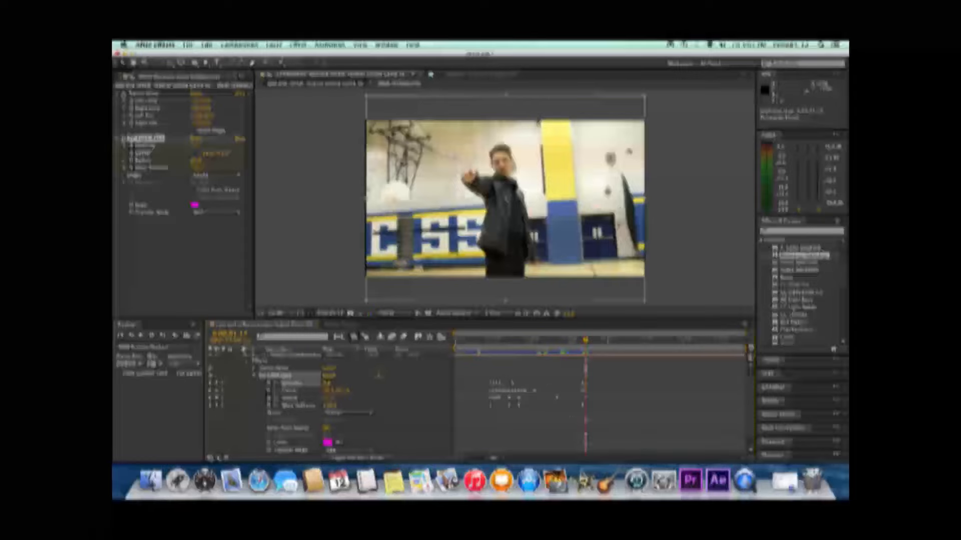
- One frame into the man's shot, raise the light rays' intensity and place their center at the image's left edge
left_click_drag(585, 341, 588, 342)
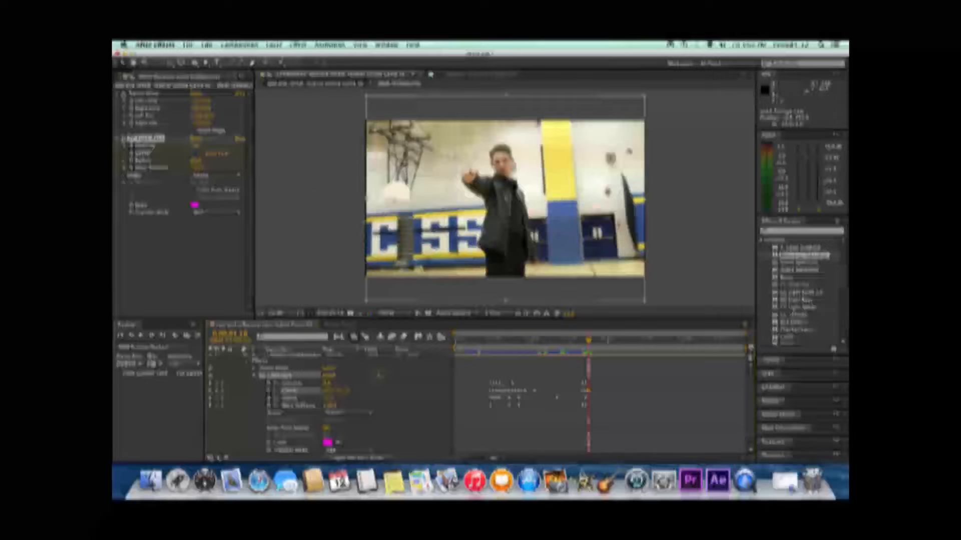
left_click(196, 147)
left_click_drag(195, 146, 210, 146)
left_click_drag(371, 220, 369, 231)
left_click_drag(196, 146, 203, 146)
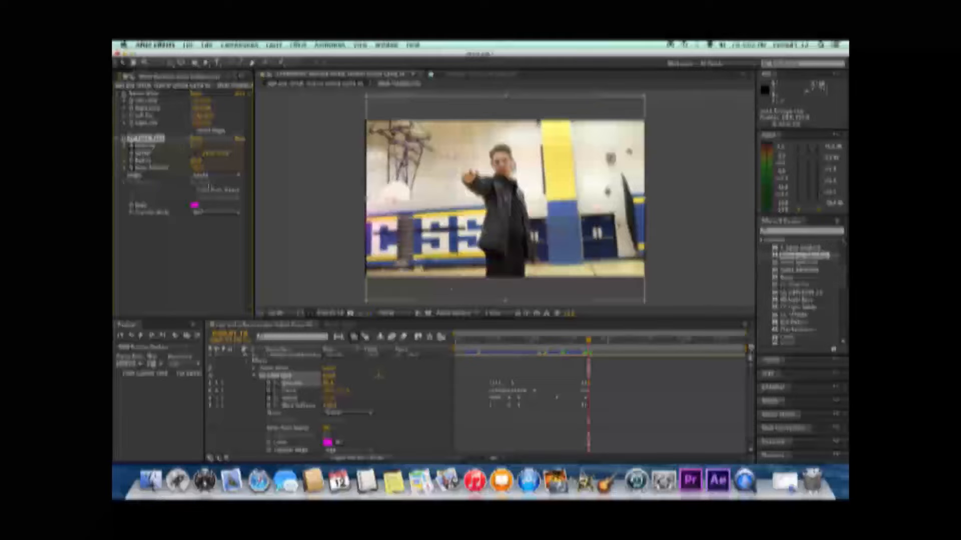
- Advance two more frames, increase the light rays' intensity, and adjust their warp softness
left_click_drag(589, 340, 591, 341)
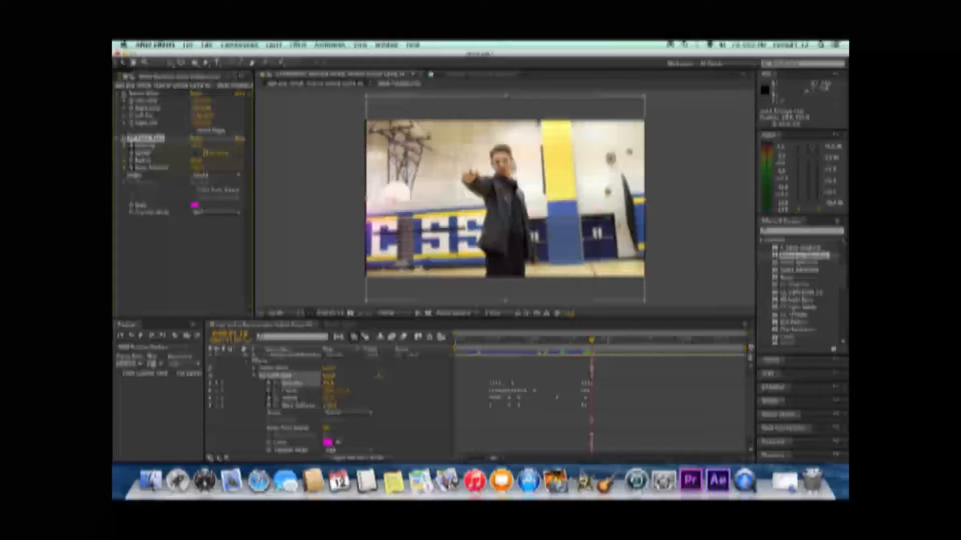
left_click_drag(593, 343, 597, 345)
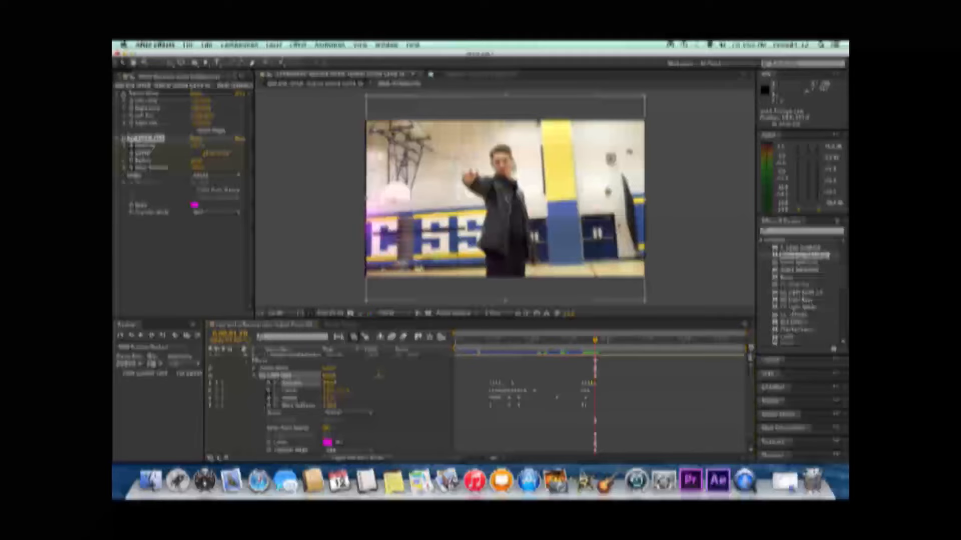
left_click(200, 146)
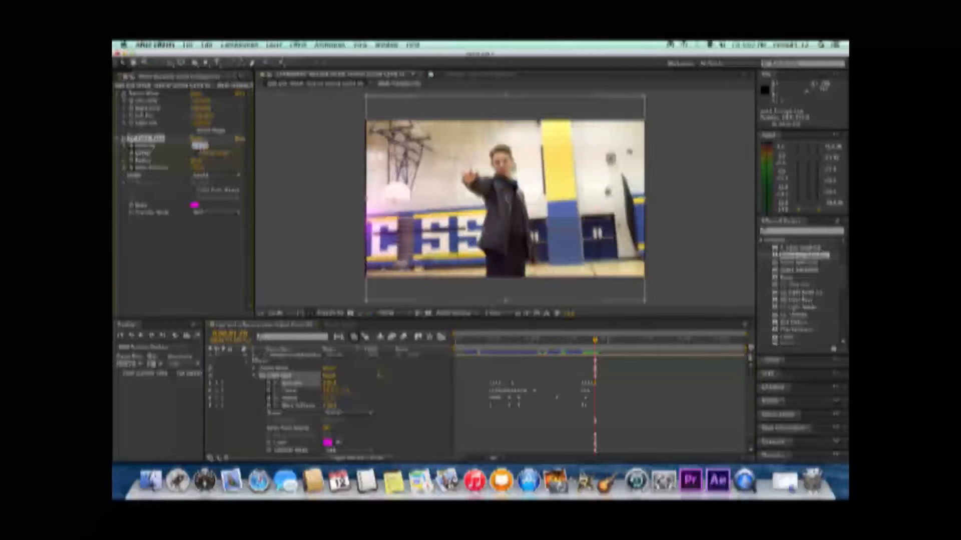
type("21")
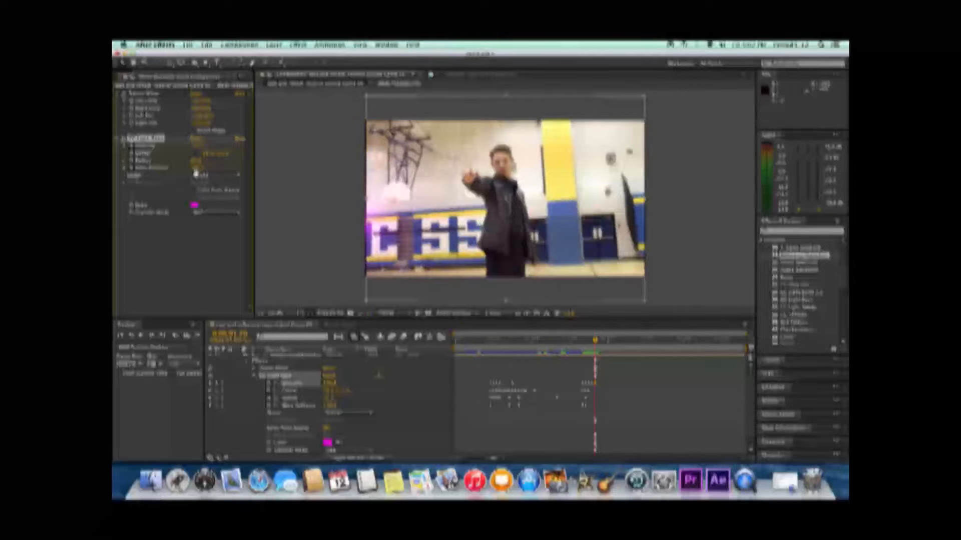
left_click_drag(197, 169, 200, 168)
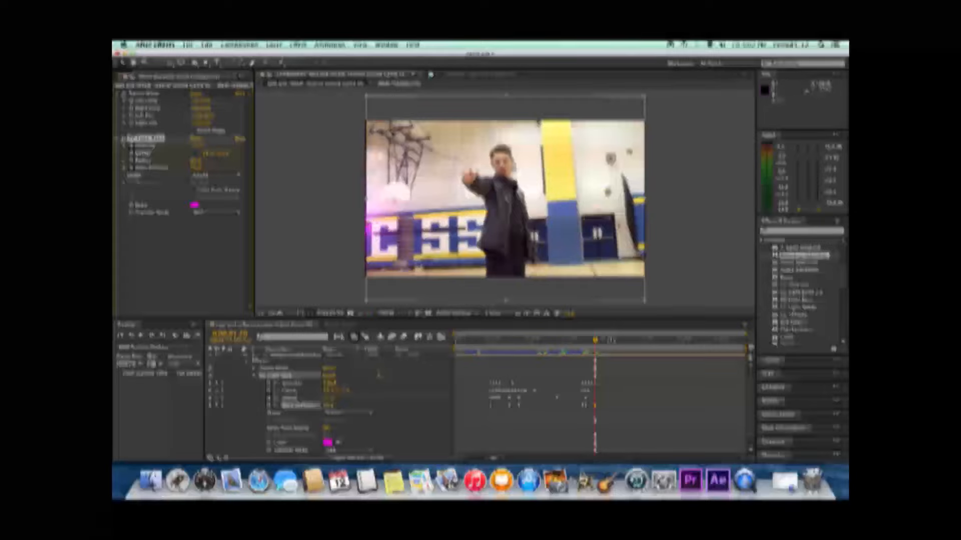
- At the man's arm-swing frame, move the light rays' center onto his chest, and enlarge their radius back at the last intensity keyframe
left_click_drag(597, 343, 625, 352)
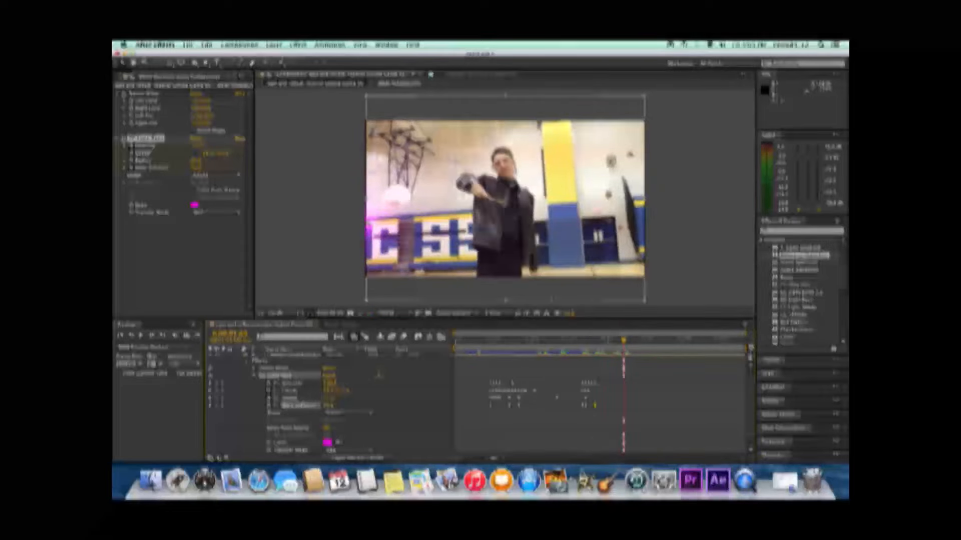
left_click_drag(370, 225, 508, 210)
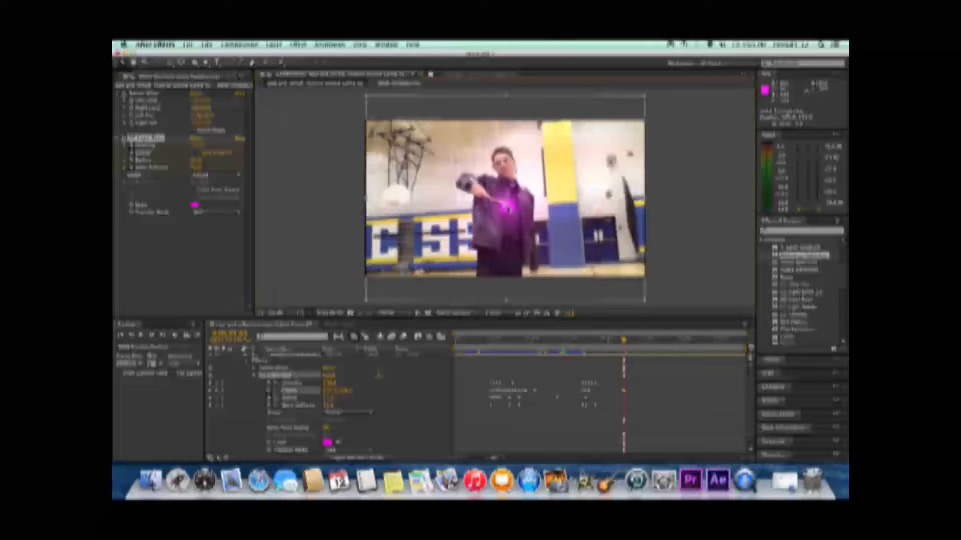
left_click_drag(624, 341, 595, 343)
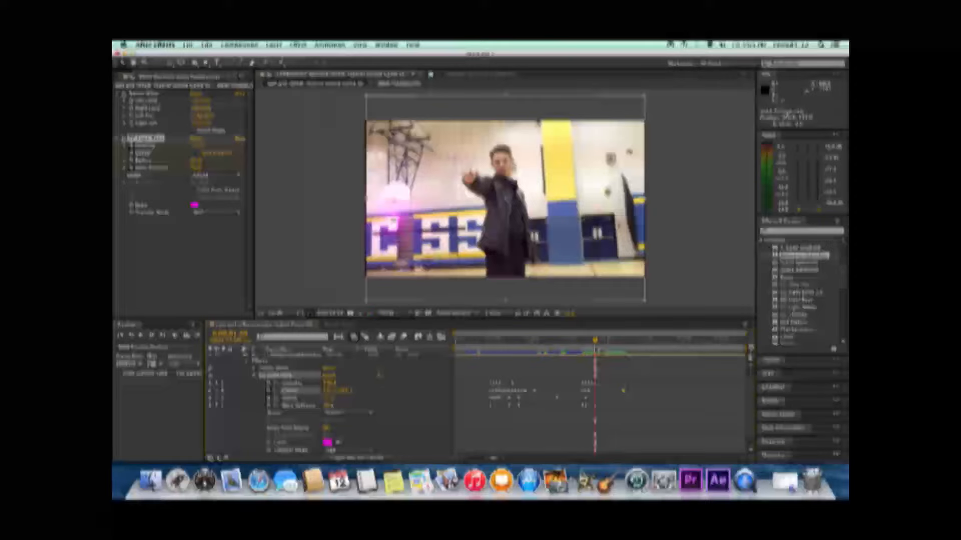
left_click_drag(197, 162, 208, 165)
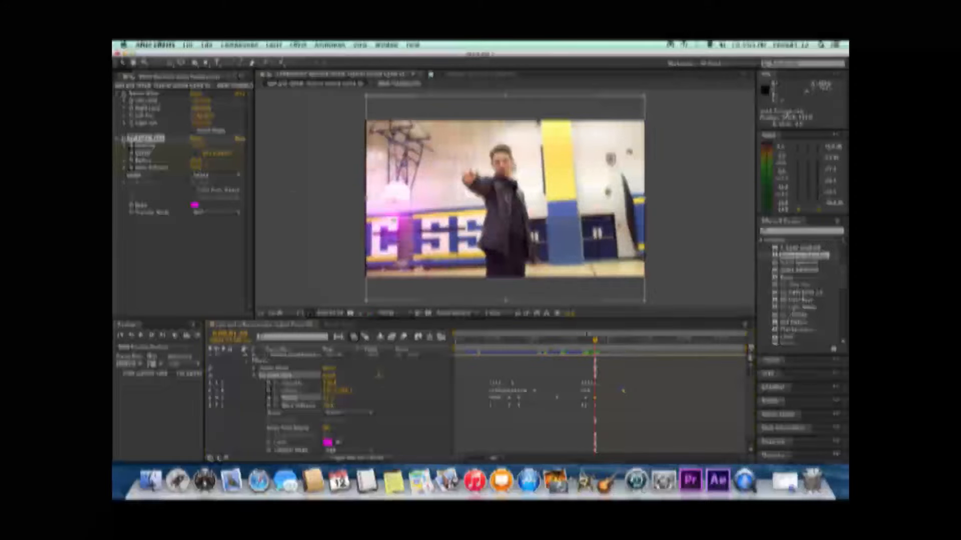
- Return to the frame where the light reaches the man's chest and set the light rays' radius to 50
left_click_drag(597, 342, 616, 349)
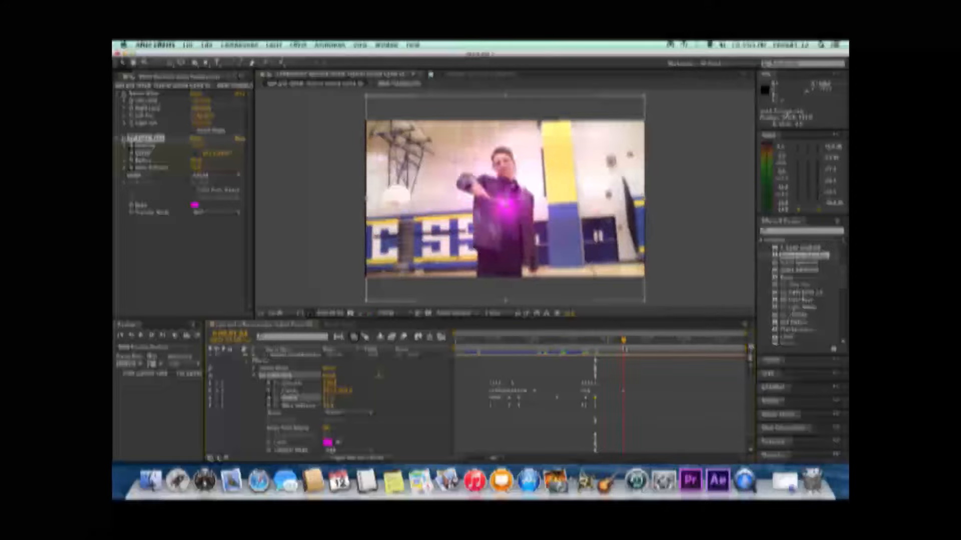
left_click(196, 162)
type("50")
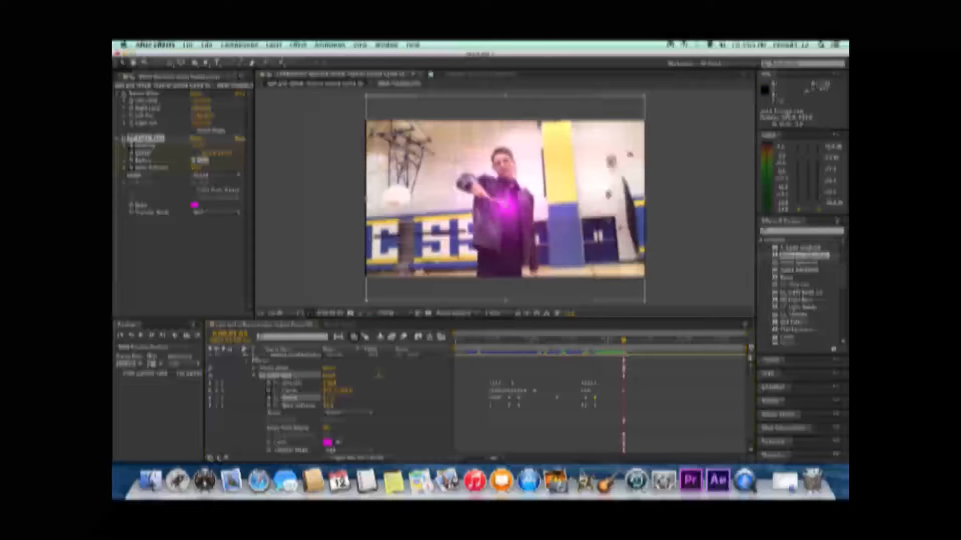
key("Return")
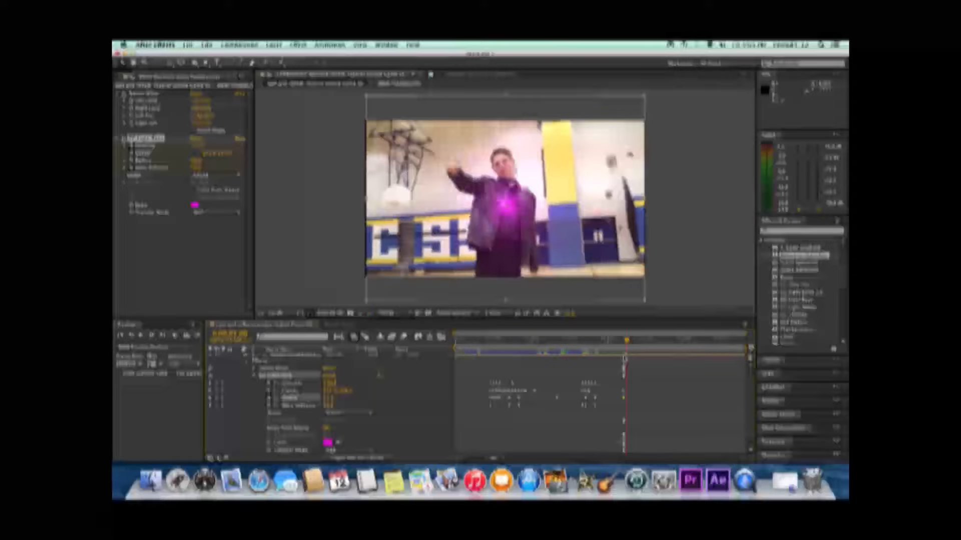
- One frame after the chest impact, set the light rays' intensity to 200, increase the radius, and set warp softness to 100
left_click(199, 145)
type("200")
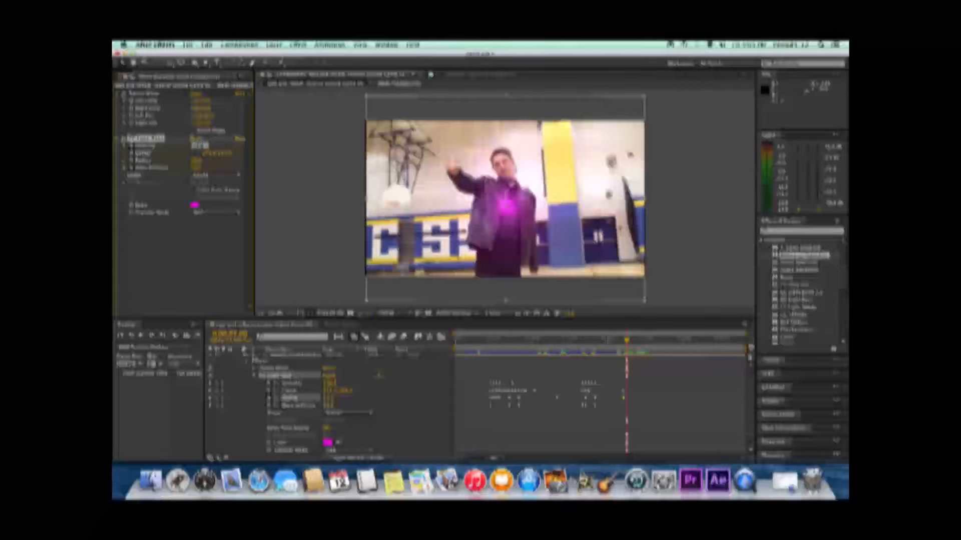
key("Return")
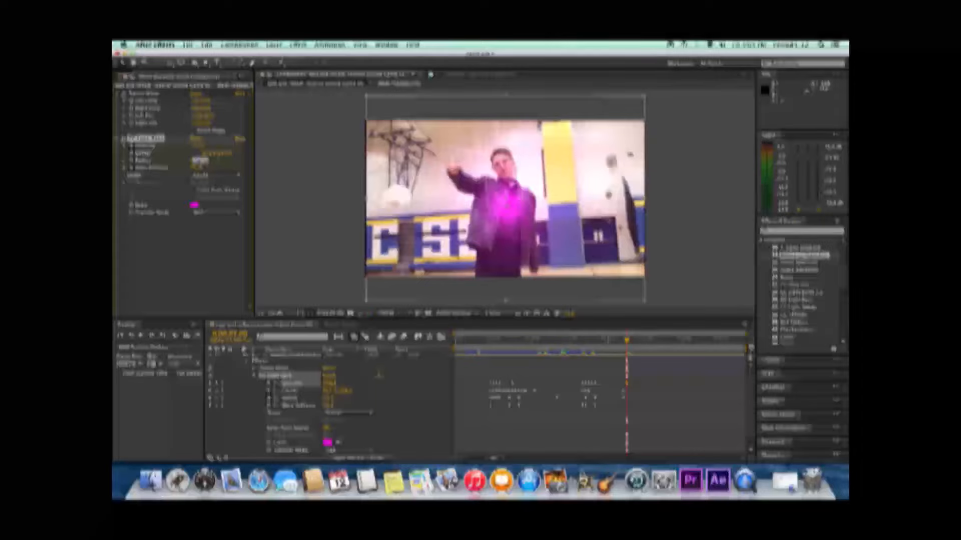
left_click(200, 160)
key("Return")
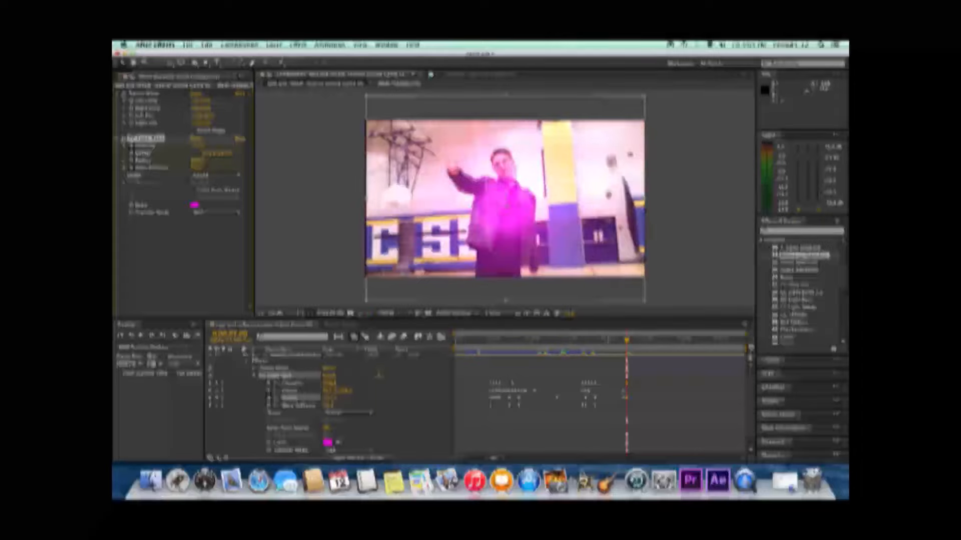
left_click(199, 167)
type("100")
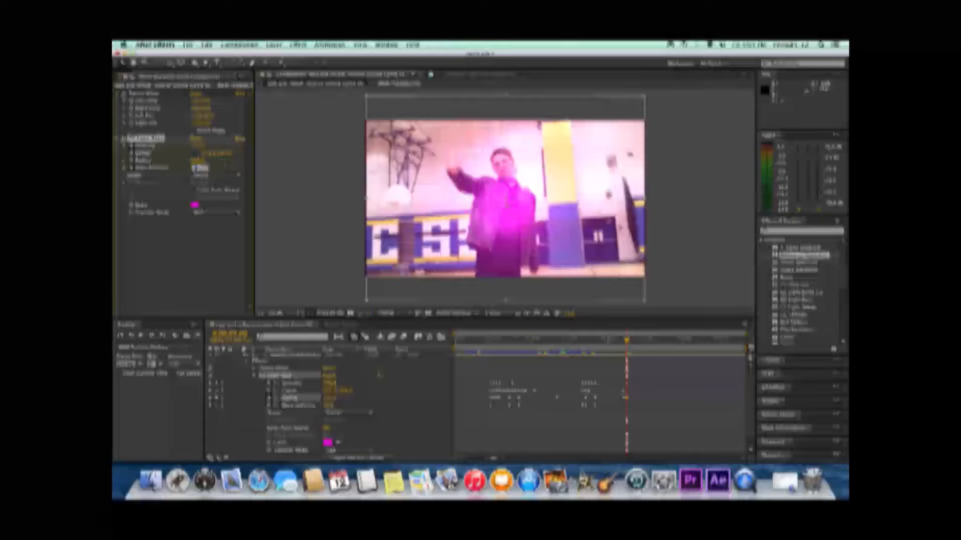
key("Return")
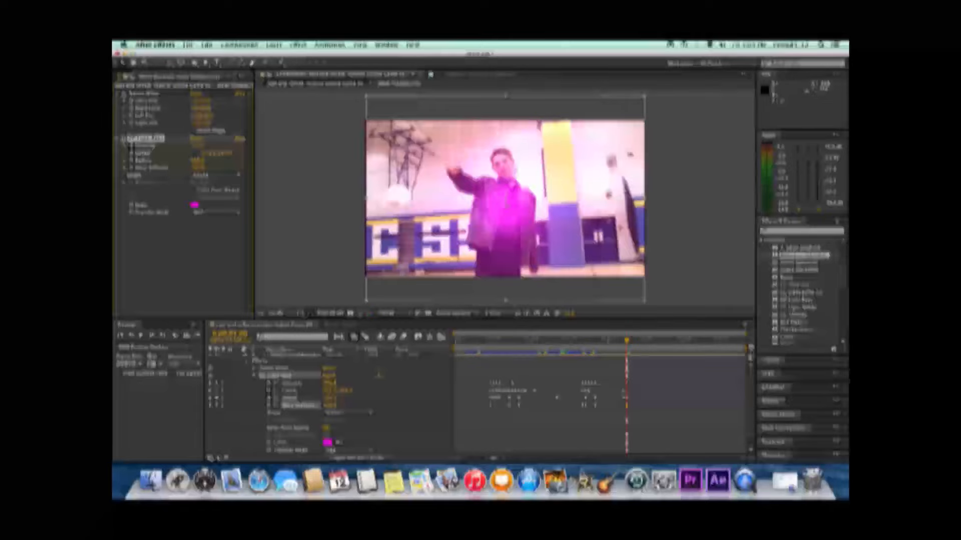
- Advance another frame and increase the light rays' radius so the flash spreads over the image
left_click_drag(627, 341, 630, 342)
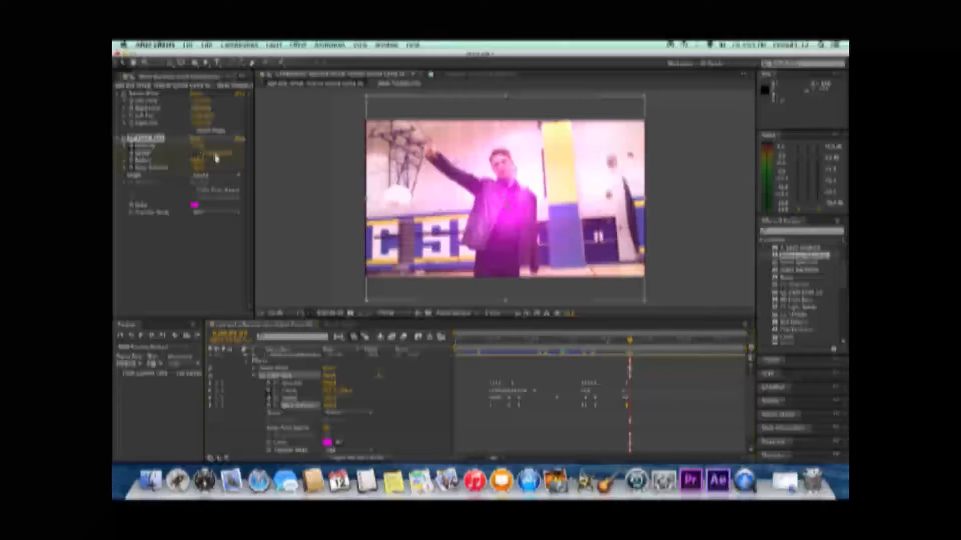
left_click(200, 160)
type("1")
key("Return")
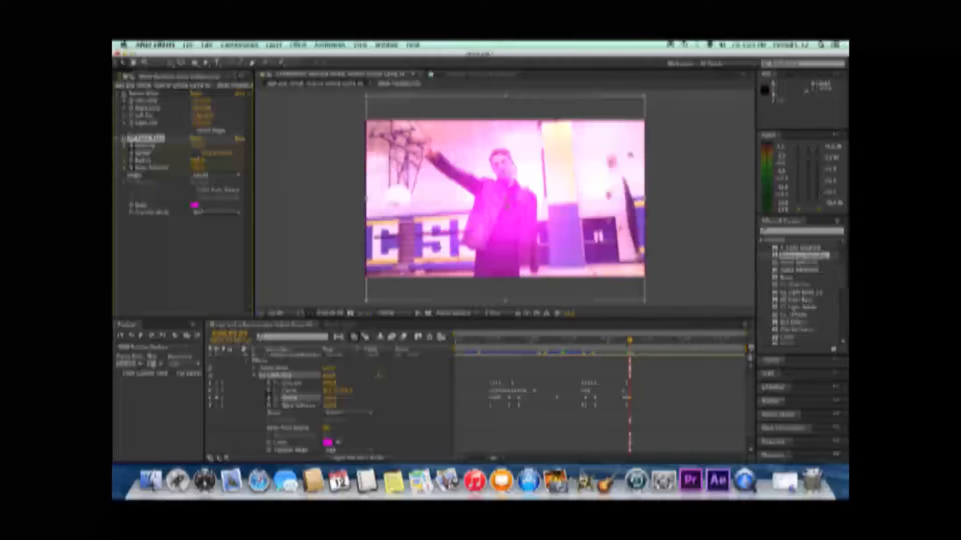
- On the frame after the widest flash, set the light rays' intensity to 0
left_click_drag(630, 343, 634, 344)
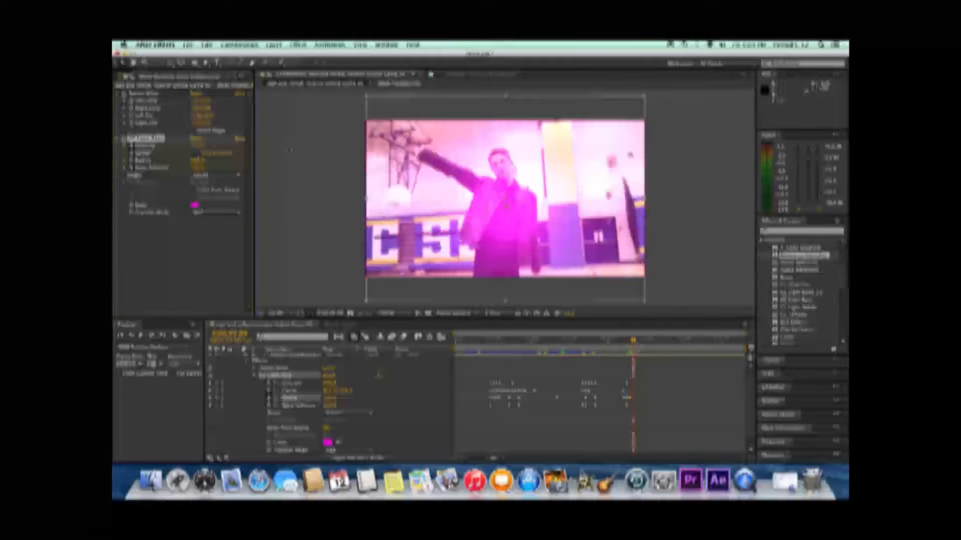
left_click(200, 145)
type("0")
key("Return")
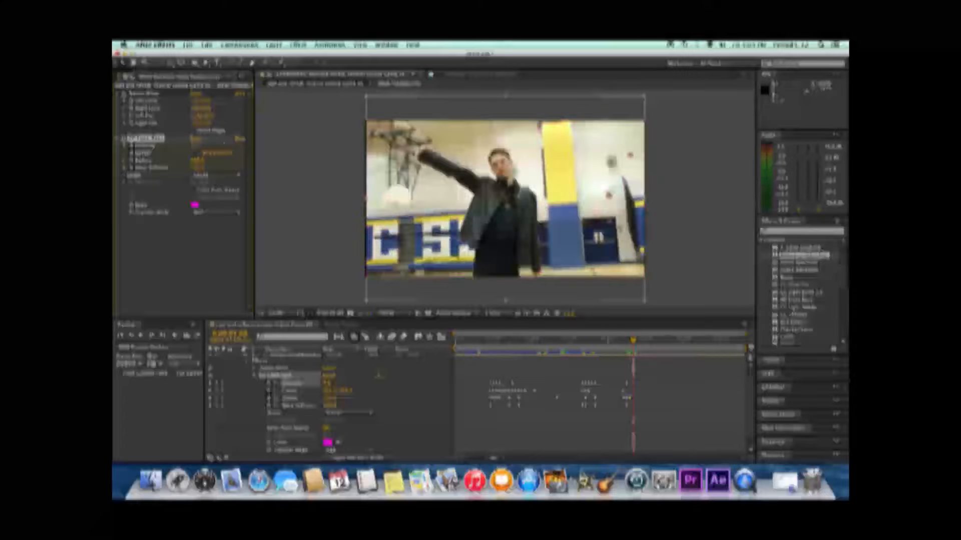
- Go back to the frame where the man points his arm forward, add a new black solid layer, and apply Advanced Lightning to it
left_click_drag(635, 343, 595, 342)
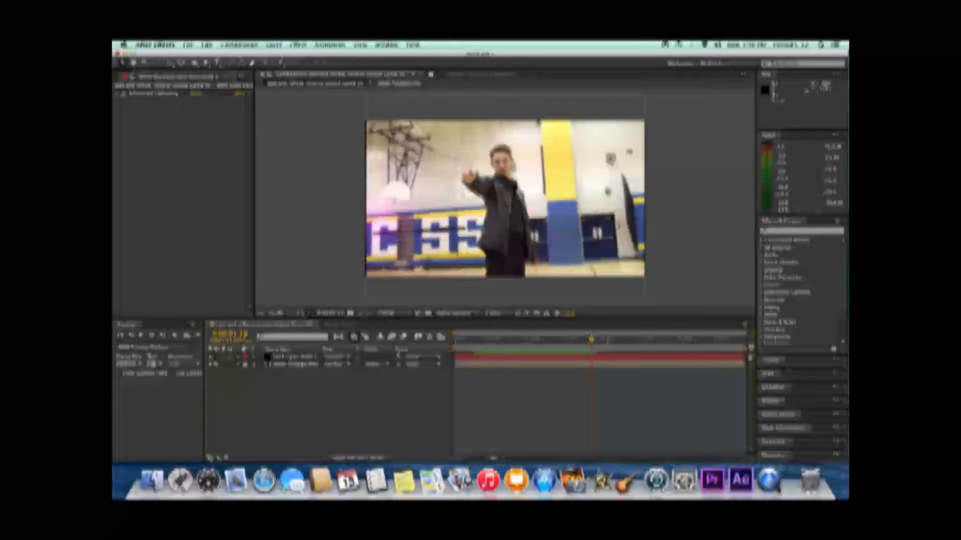
left_click(274, 45)
mouse_move(280, 55)
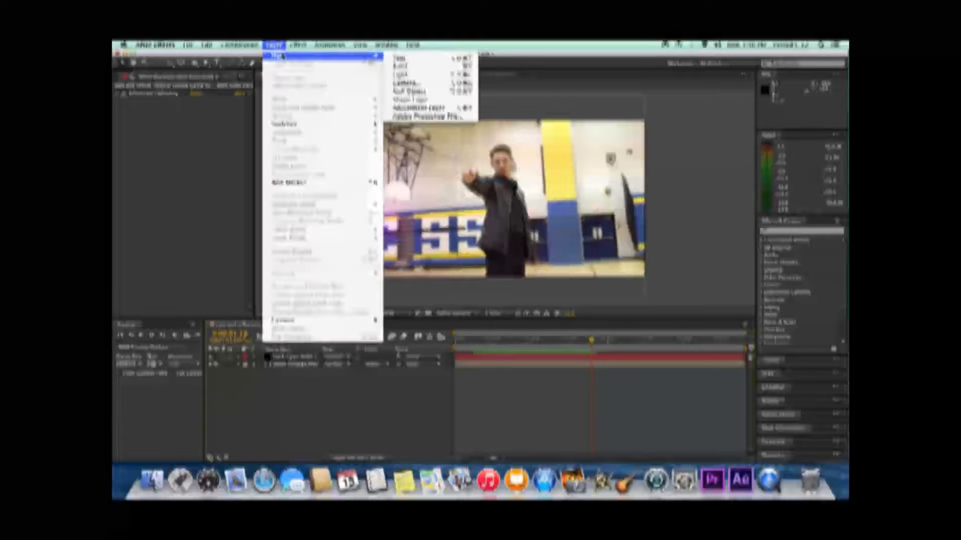
left_click(410, 66)
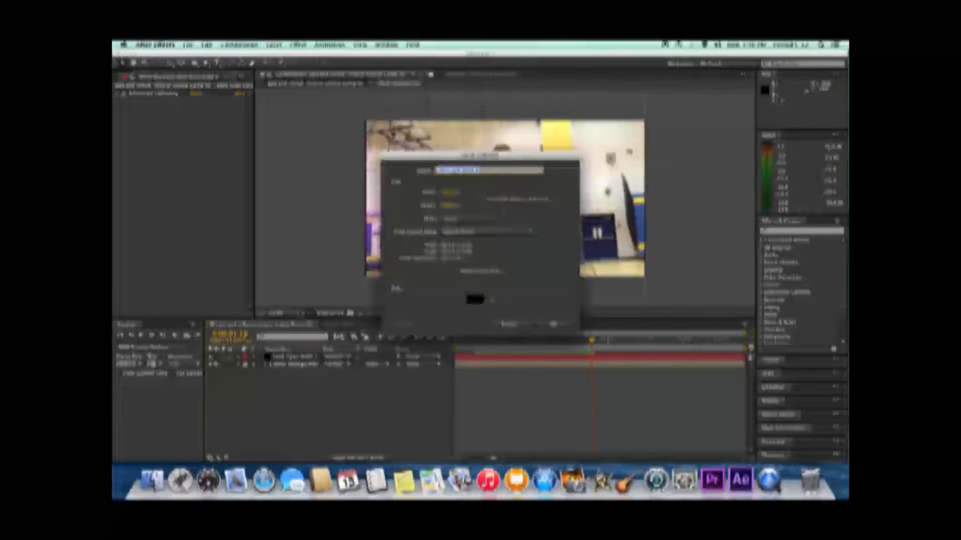
left_click(553, 324)
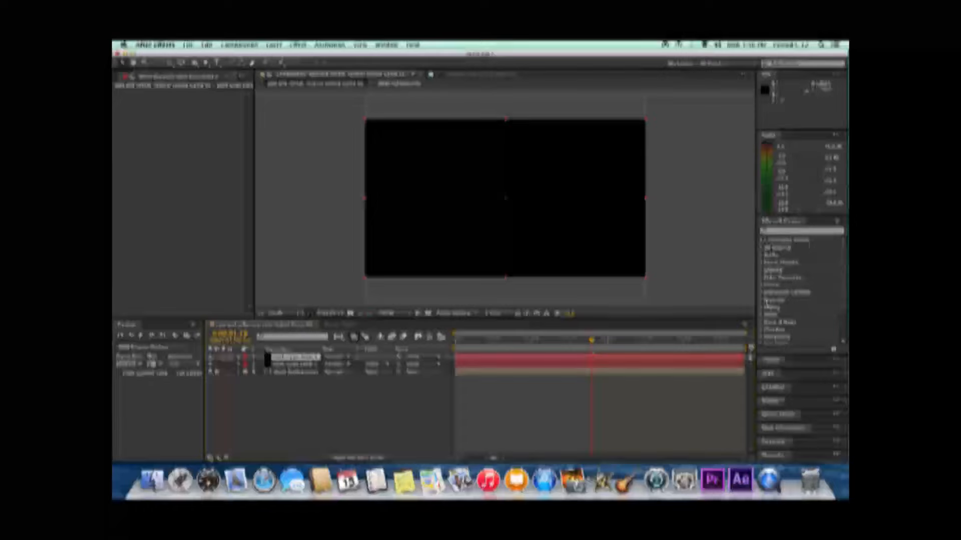
left_click(764, 300)
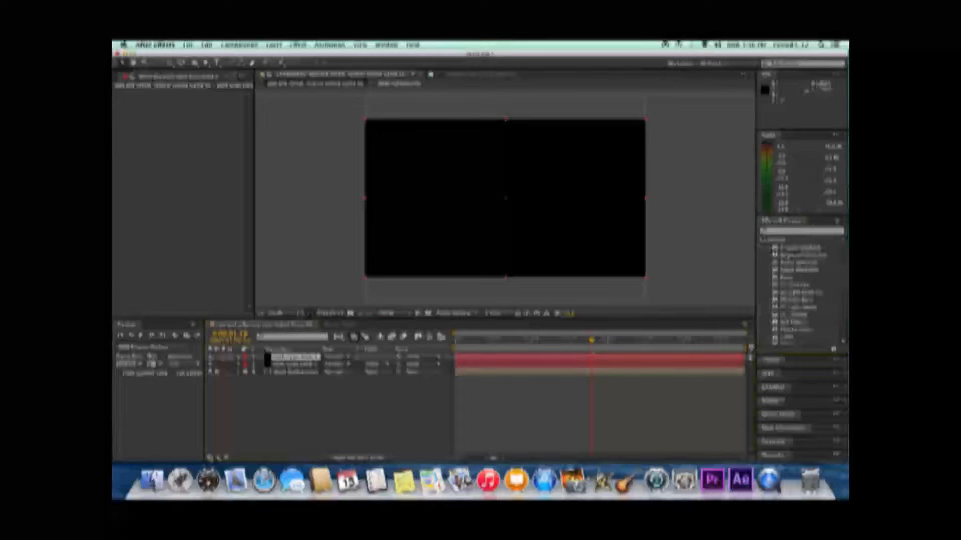
double_click(800, 255)
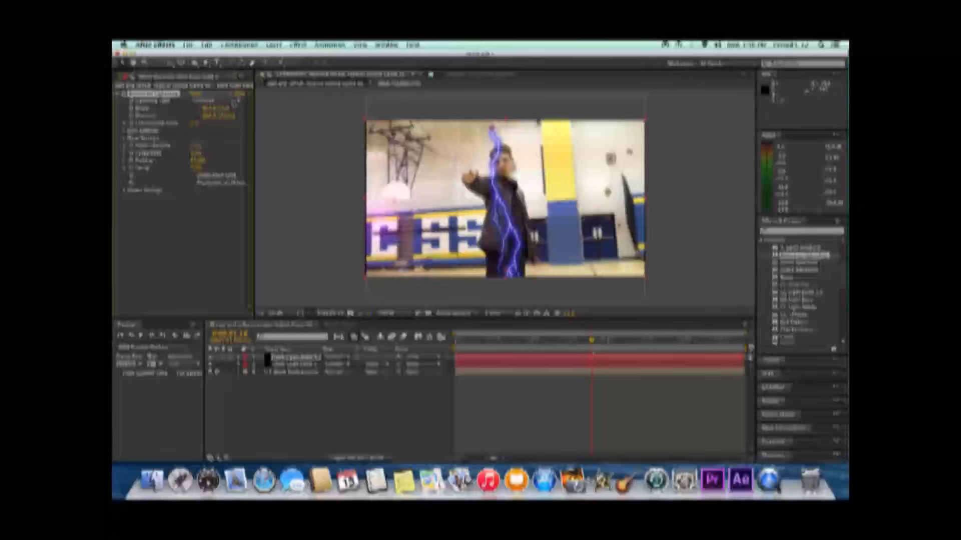
- Change the new lightning's type to Omni and set its conductivity state to 10
left_click(234, 103)
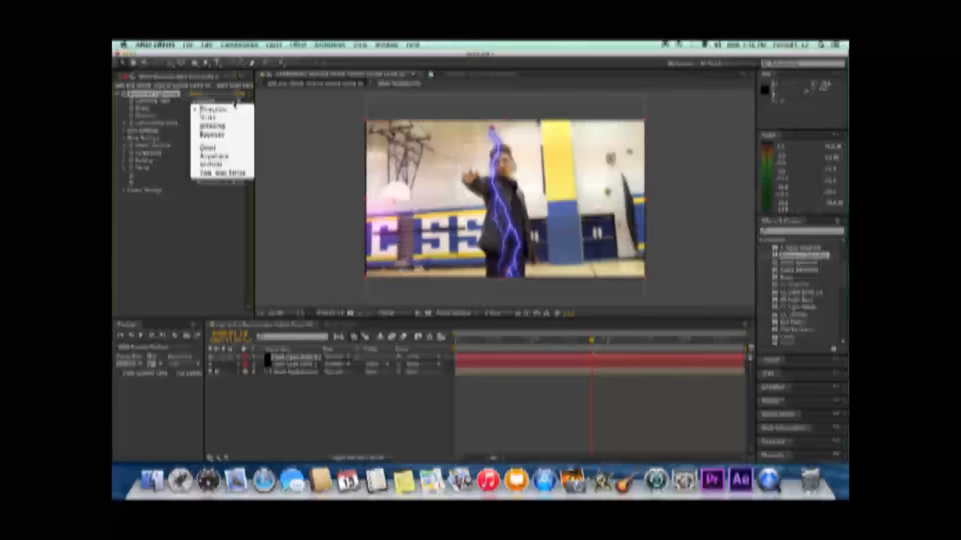
left_click(235, 146)
left_click(196, 123)
type("10")
key("Return")
- Set the new lightning's core colour to a light magenta and its glow colour to magenta
left_click(125, 130)
left_click(194, 153)
left_click(498, 206)
left_click(462, 197)
left_click(567, 190)
left_click(124, 161)
left_click(195, 183)
left_click(498, 206)
left_click(568, 190)
- Enter the new lightning's core opacity and set its glow radius to 15
left_click(198, 145)
key("Return")
left_click(196, 168)
type("15")
key("Return")
left_click(198, 176)
- Reveal the lightning's expert settings and set its decay to 0
left_click(125, 237)
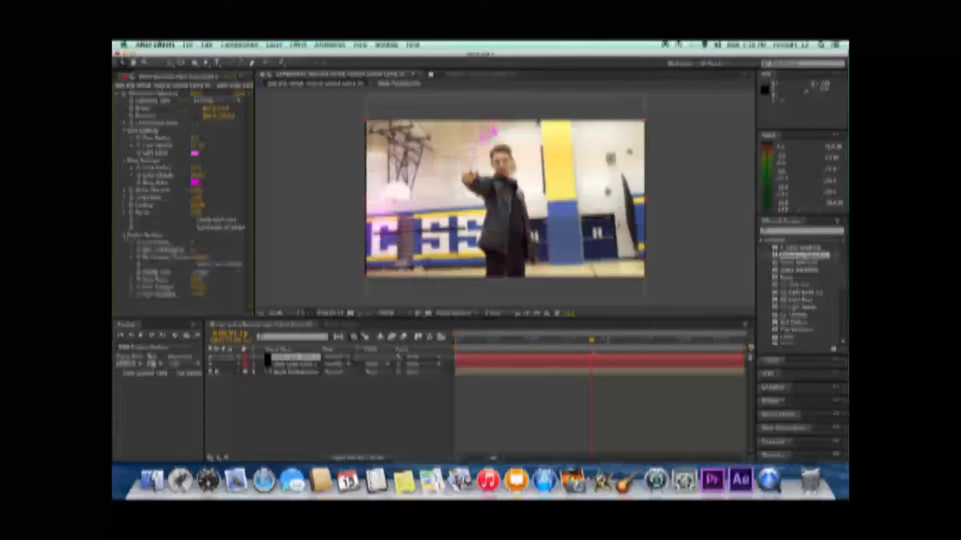
left_click(197, 213)
type("0")
key("Return")
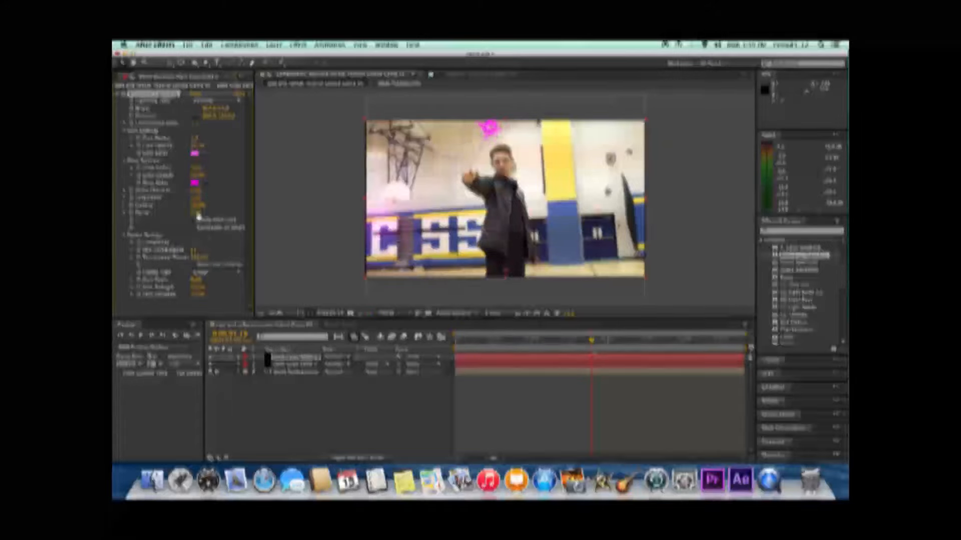
- Move the lightning burst down onto the magenta glow beside the blue wall lettering and change its type to Bouncey
left_click_drag(490, 128, 388, 222)
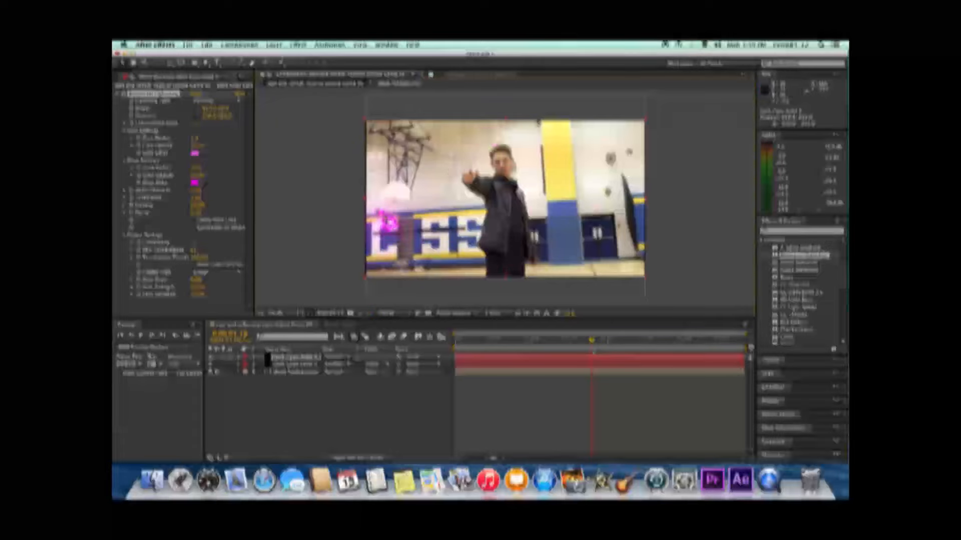
left_click(216, 101)
left_click(227, 134)
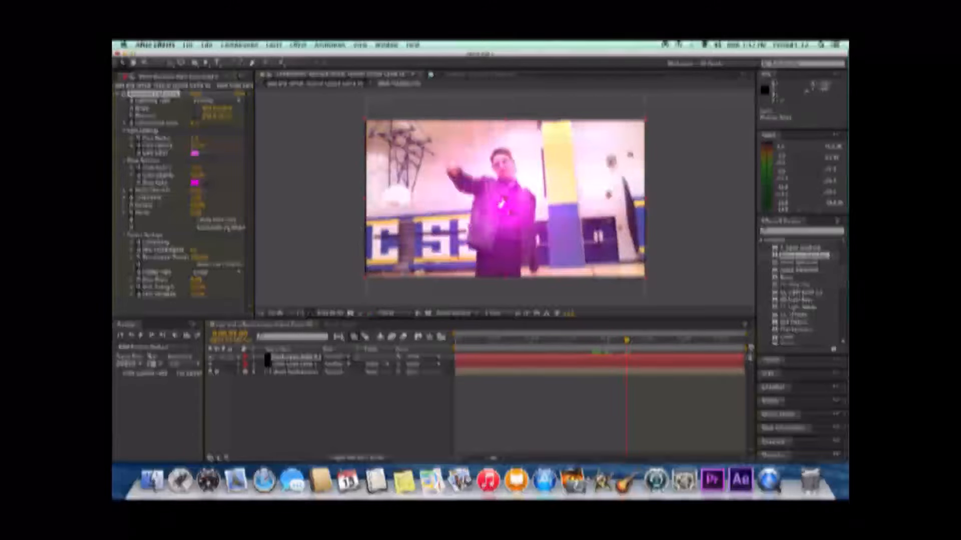
- On the chest impact frame, adjust the lightning's decay, minimum fork distance and fork strength
left_click(199, 213)
key("Return")
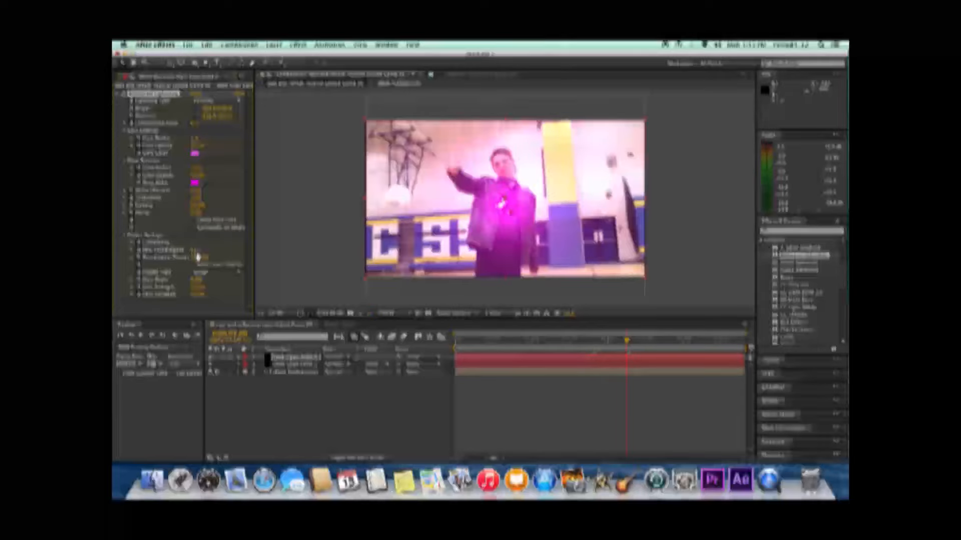
left_click_drag(194, 252, 214, 252)
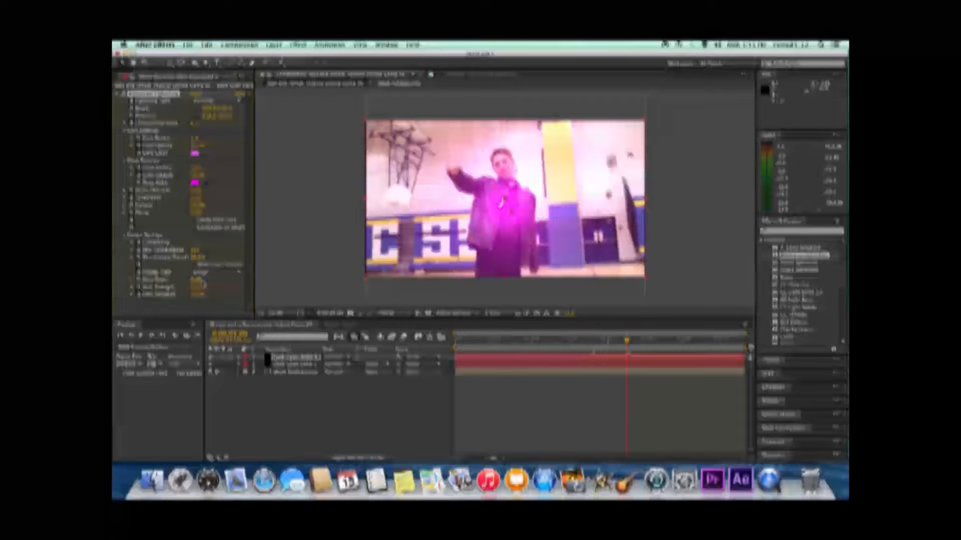
key("super+z")
left_click_drag(199, 289, 267, 296)
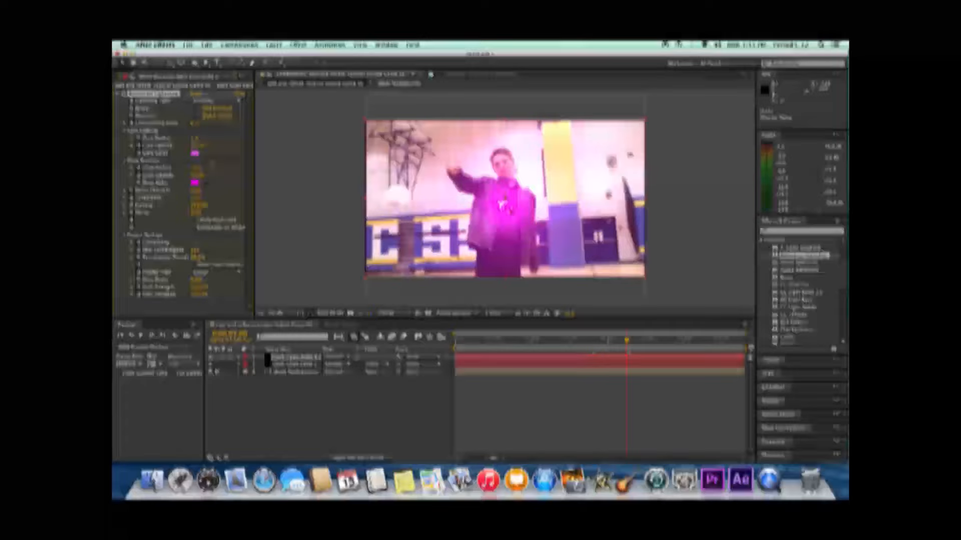
- Set the lightning's core radius to 4 on the impact frame and enter a new glow radius
left_click(199, 138)
type("4")
left_click(200, 169)
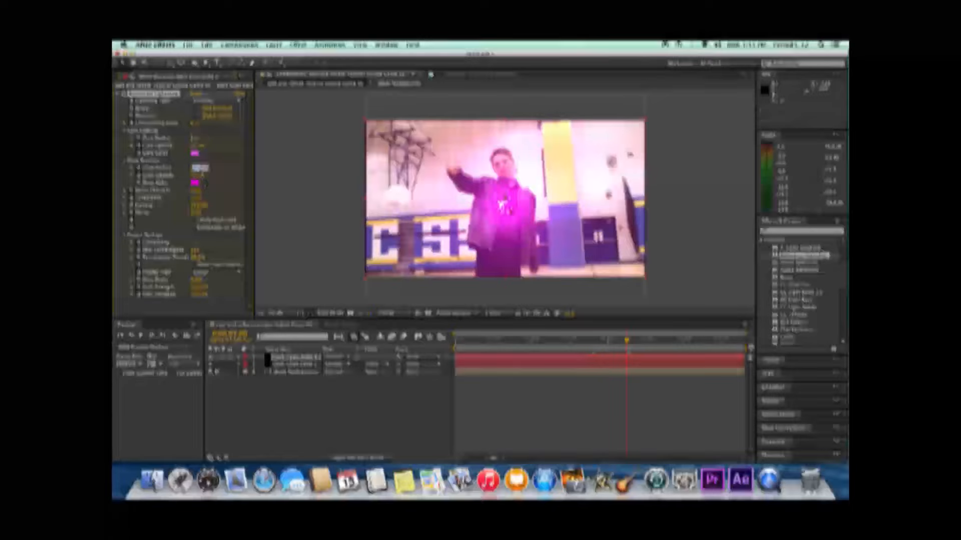
type("4")
key("Return")
- Set the impact lightning's glow opacity to 40 and its core opacity to 80
left_click(200, 175)
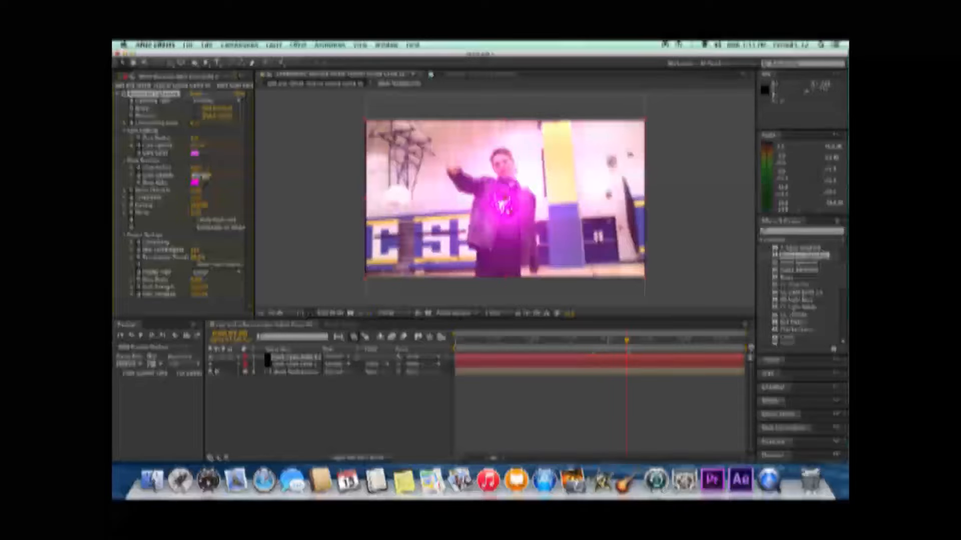
type("40")
key("Return")
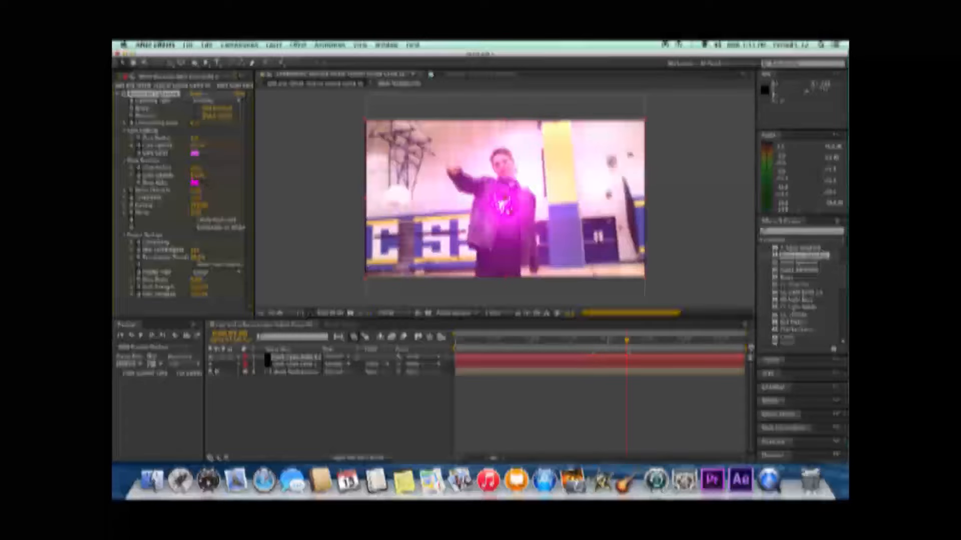
left_click(200, 145)
type("80")
key("Return")
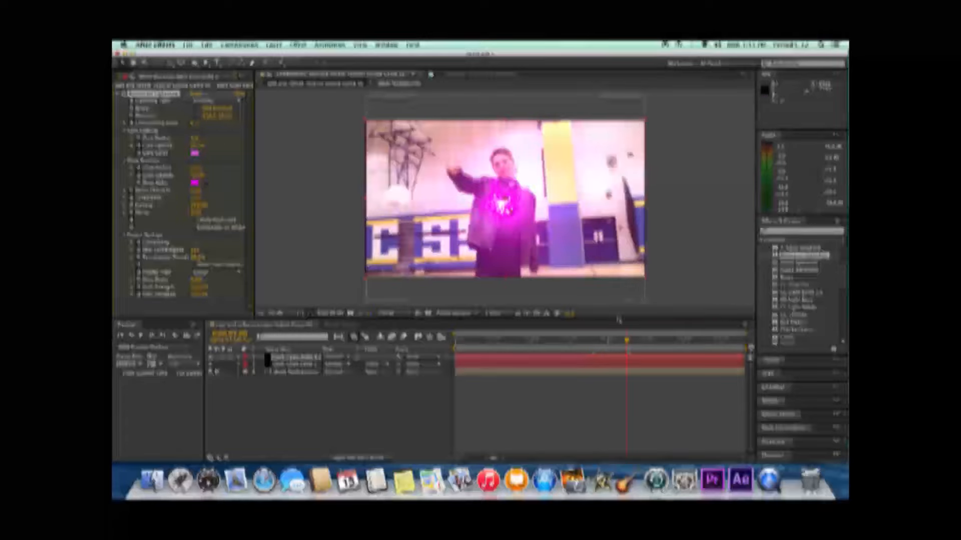
- Advance one frame past the impact and enter new core and glow opacity values for the lightning
left_click(631, 341)
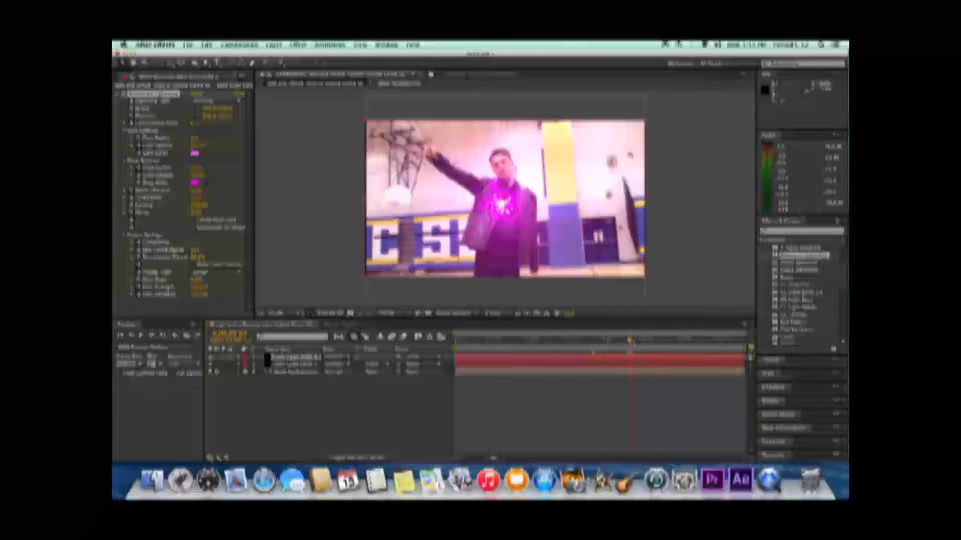
left_click(198, 145)
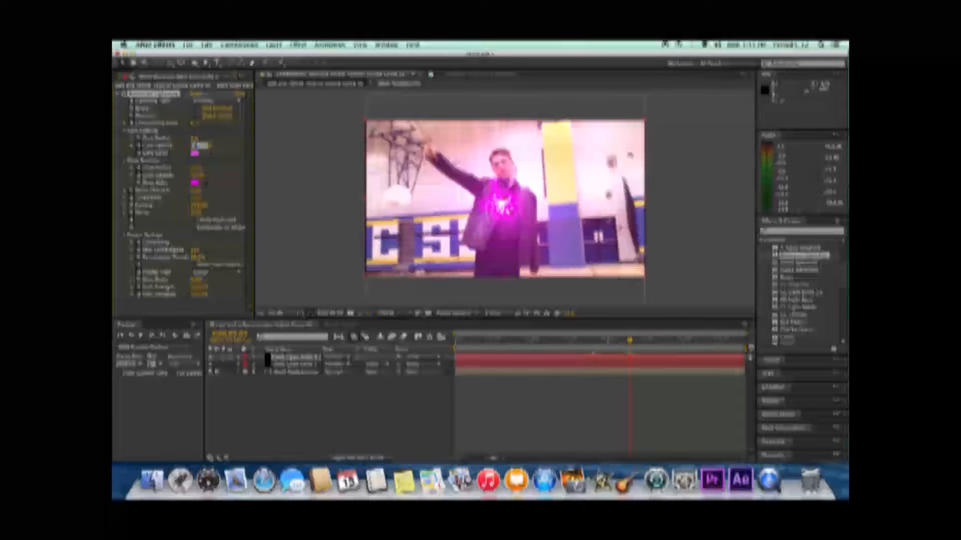
key("Return")
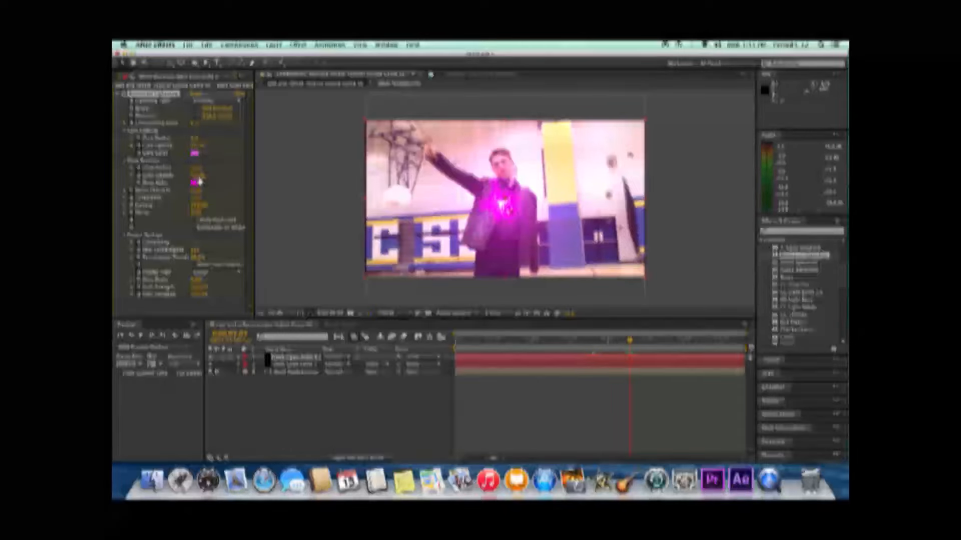
left_click(199, 176)
type("7")
key("Return")
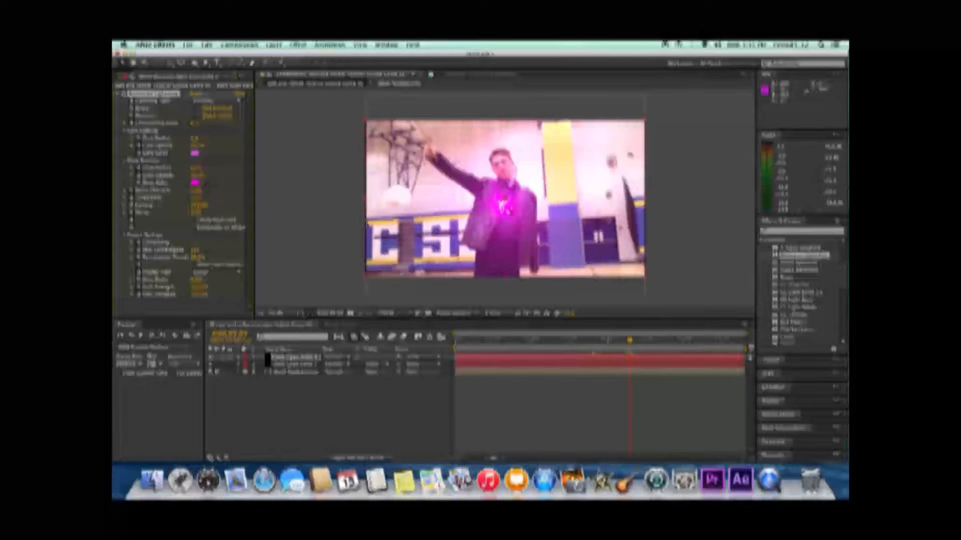
- On the frame after the light rays end, set the lightning's glow opacity to 0 and lower its core opacity to hide it
left_click_drag(630, 340, 633, 341)
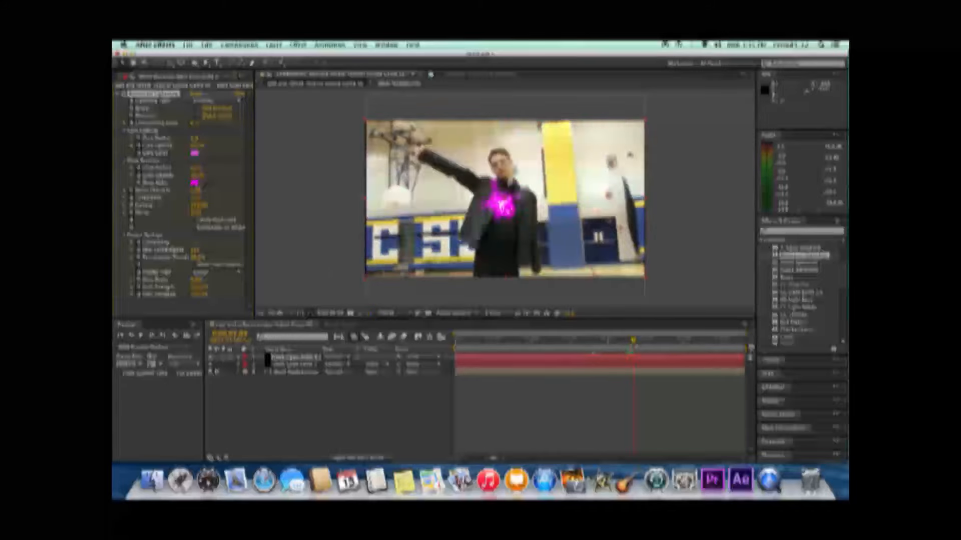
left_click(198, 175)
type("0")
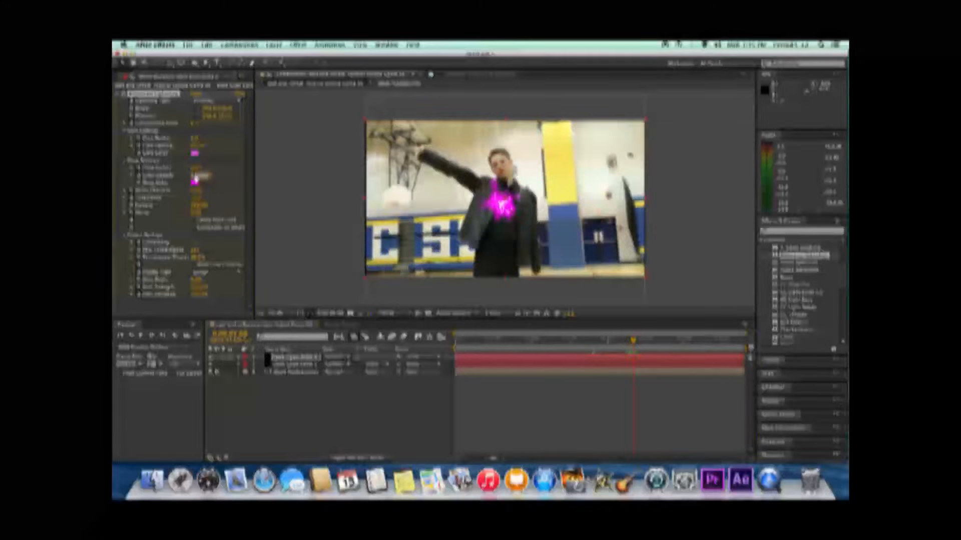
left_click(199, 146)
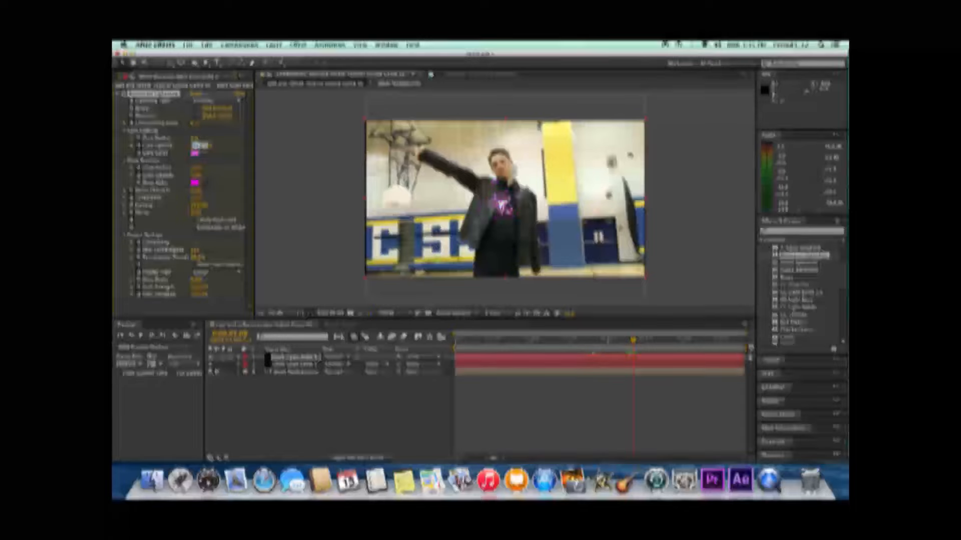
type("1")
key("Return")
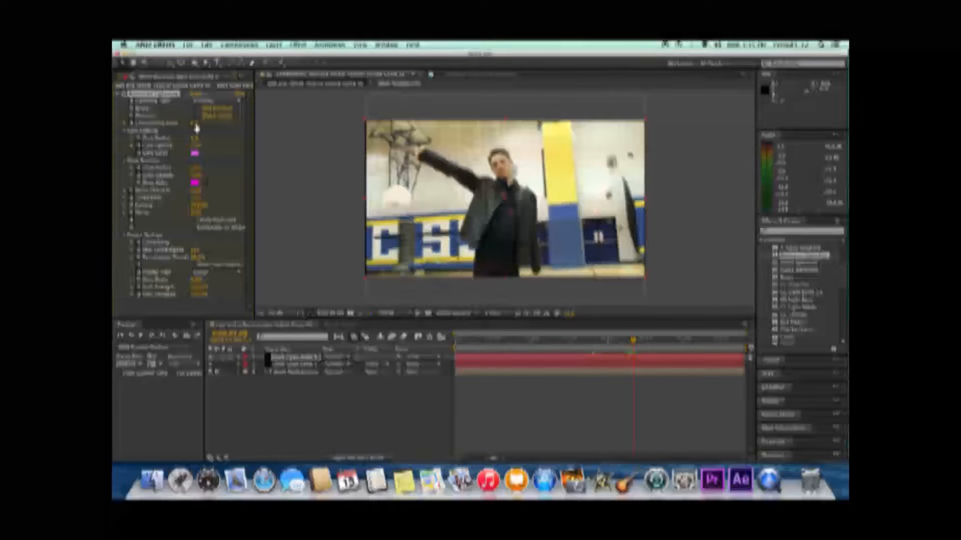
- One frame before the new lightning's first keyframes, keyframe its core opacity and lower it to hide the core
left_click_drag(606, 341, 566, 341)
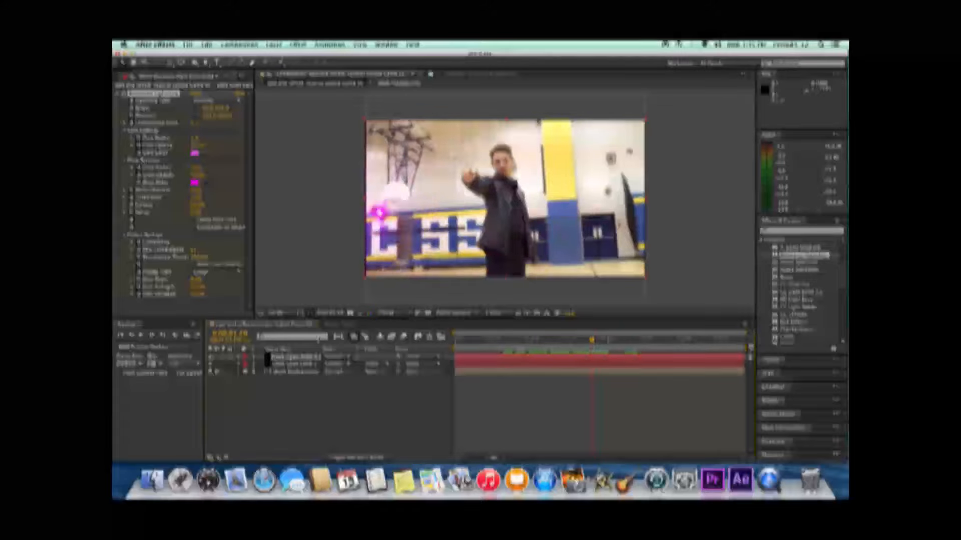
left_click(244, 357)
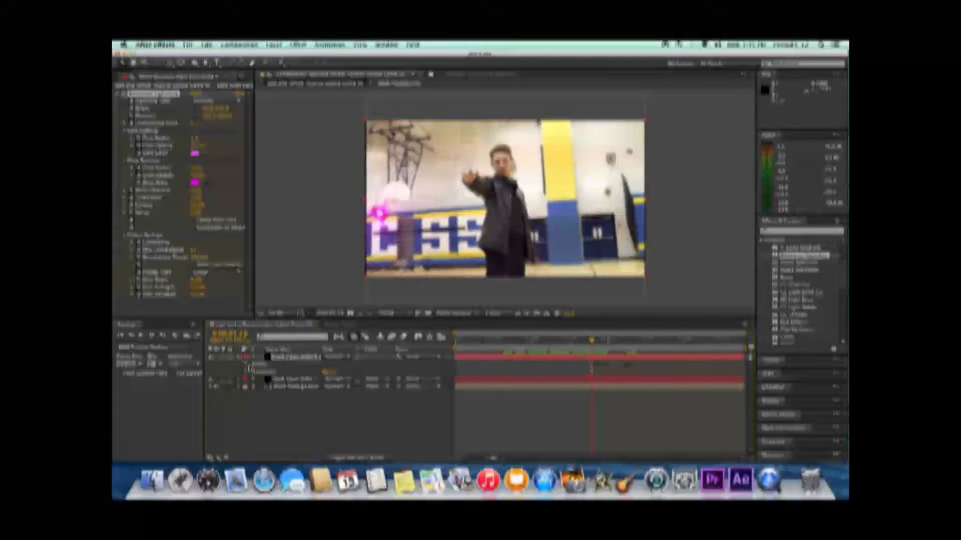
left_click(246, 365)
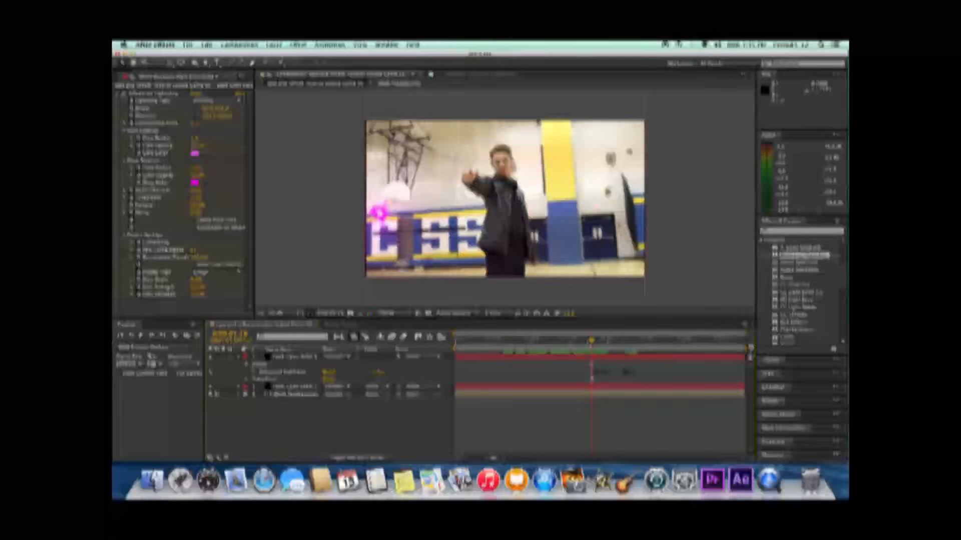
left_click_drag(592, 341, 589, 342)
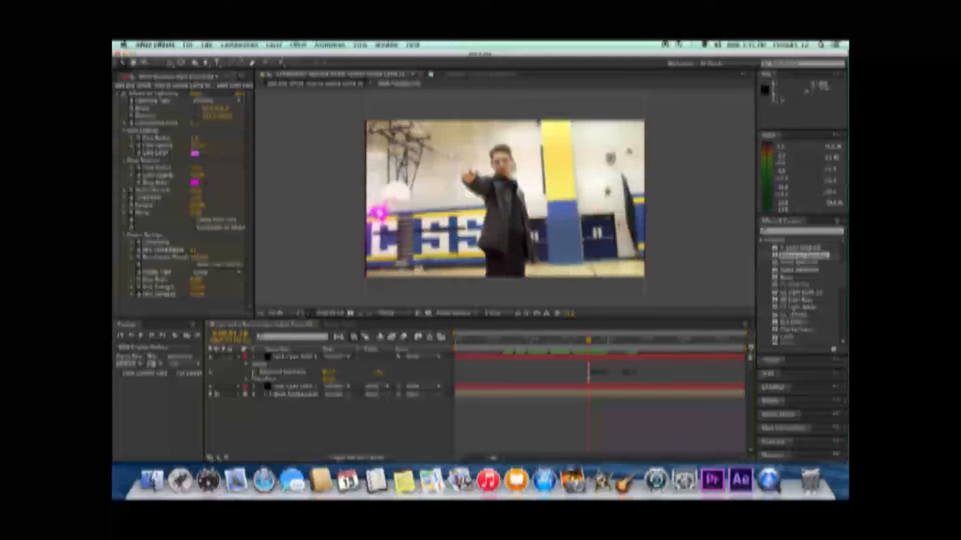
left_click(253, 372)
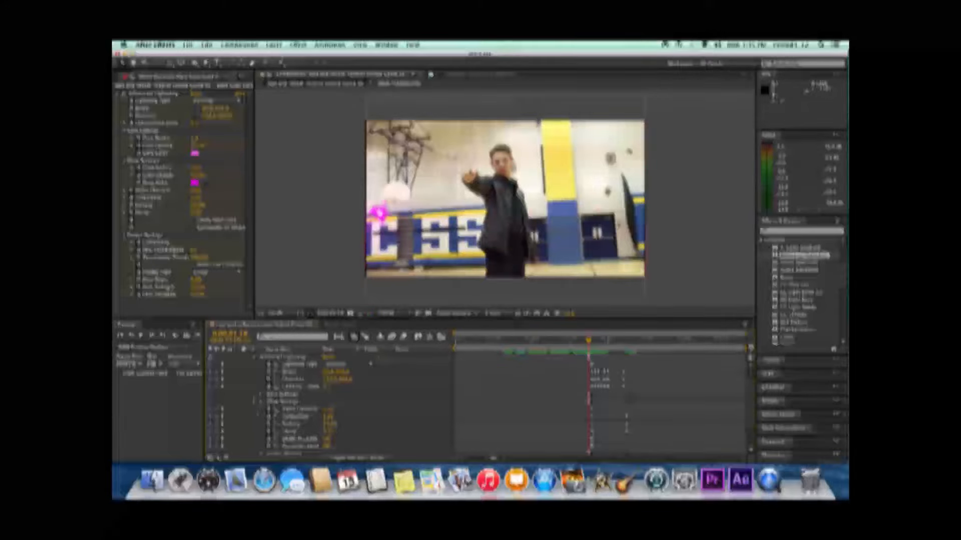
left_click(260, 396)
left_click(271, 418)
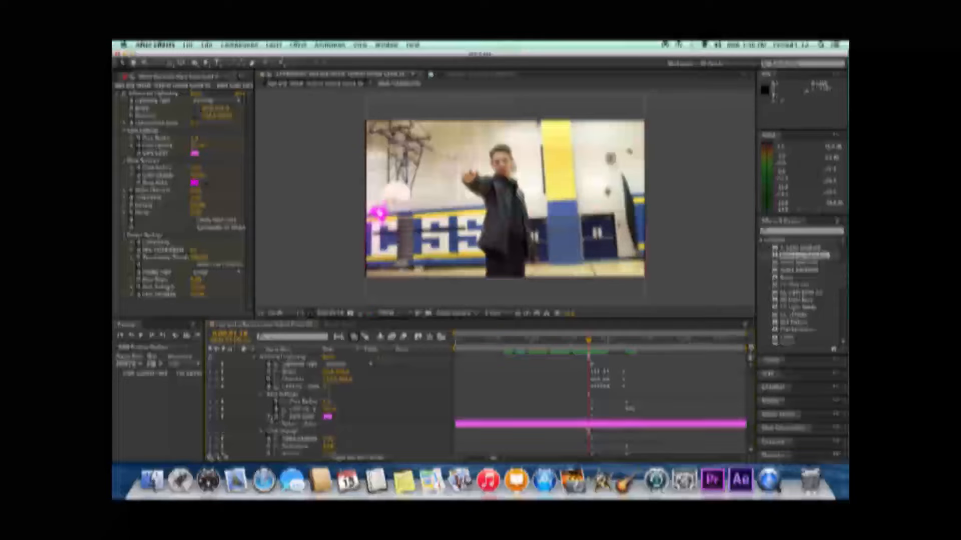
left_click(217, 410)
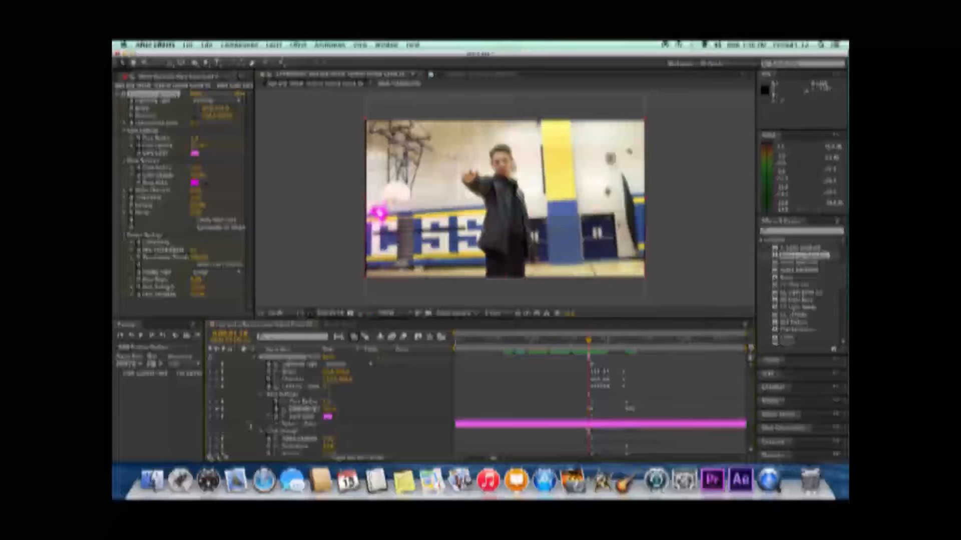
left_click(332, 408)
type("1")
key("Return")
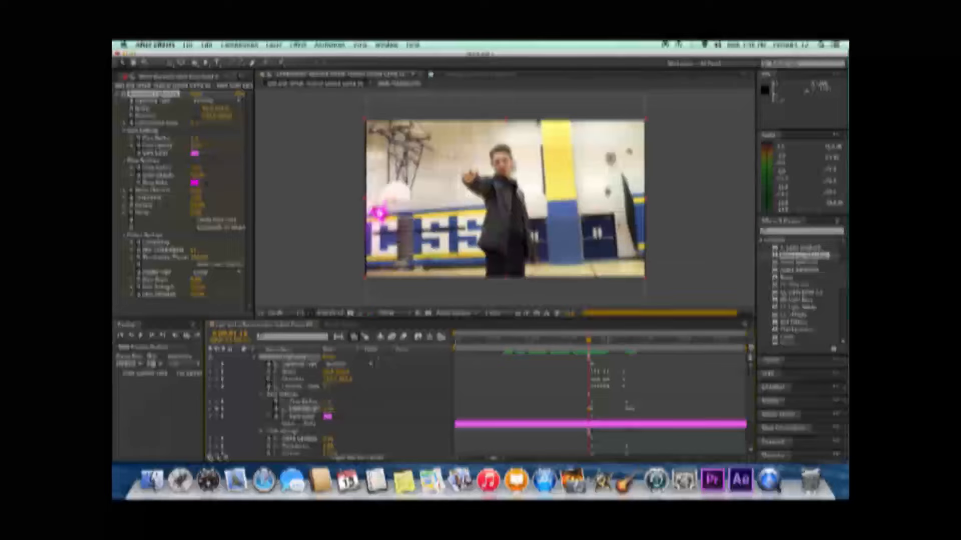
scroll(479, 401, "down", 5)
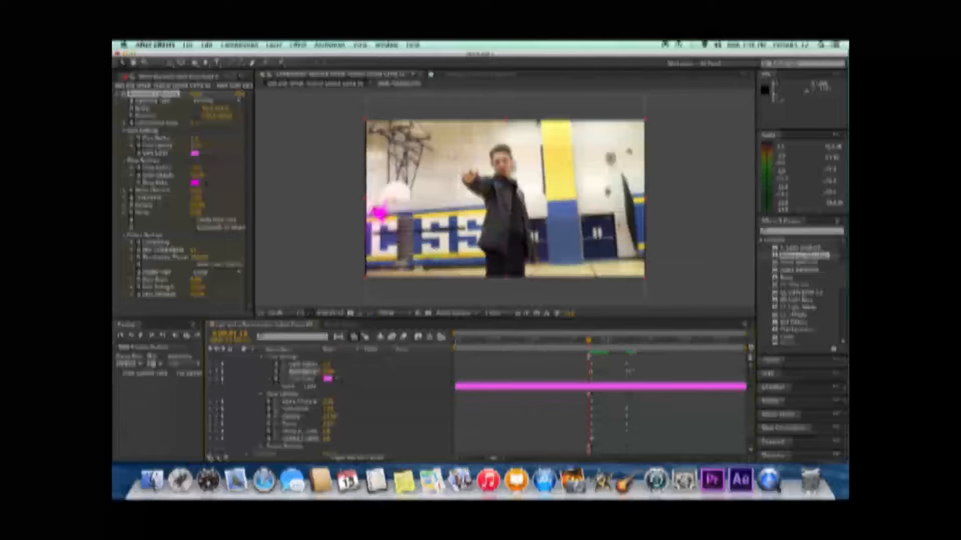
- Keyframe the new lightning's glow opacity one frame before its first keyframes, set it to 0, and collapse the layer's properties
left_click(262, 396)
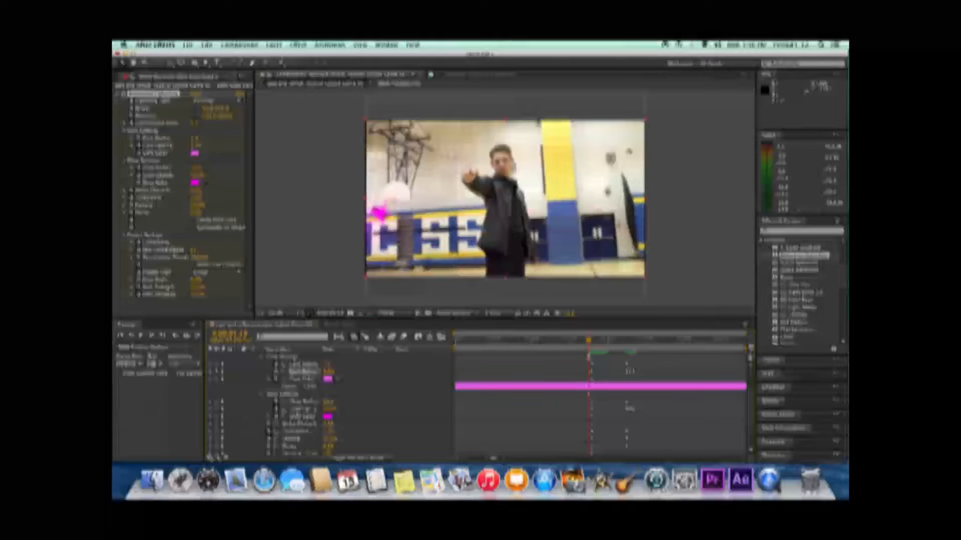
left_click(217, 410)
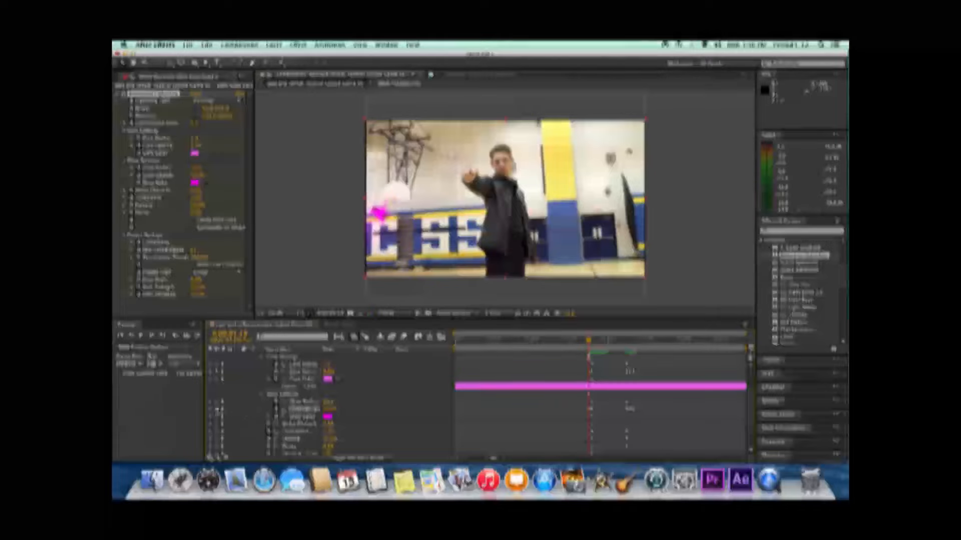
left_click(330, 409)
type("0")
key("Return")
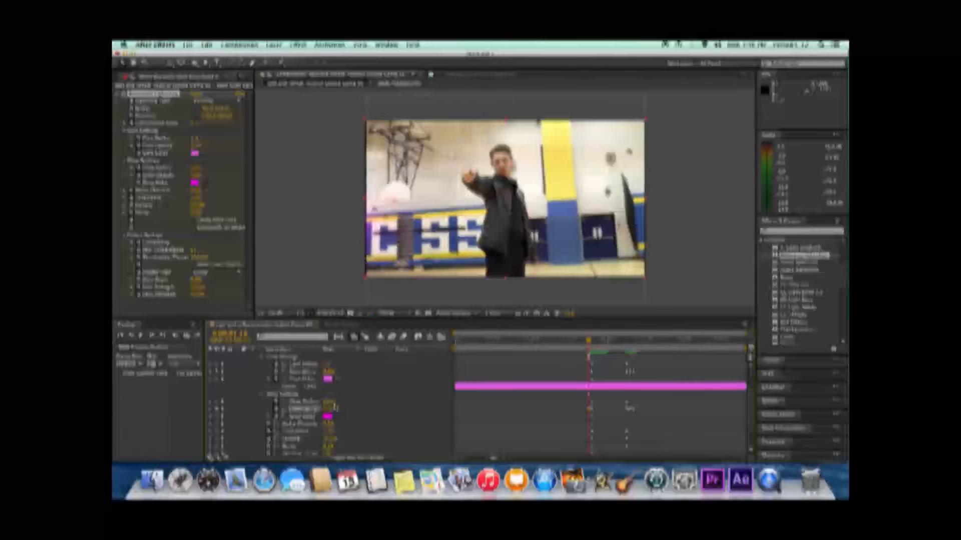
left_click(261, 357)
scroll(258, 357, "up", 5)
left_click(254, 357)
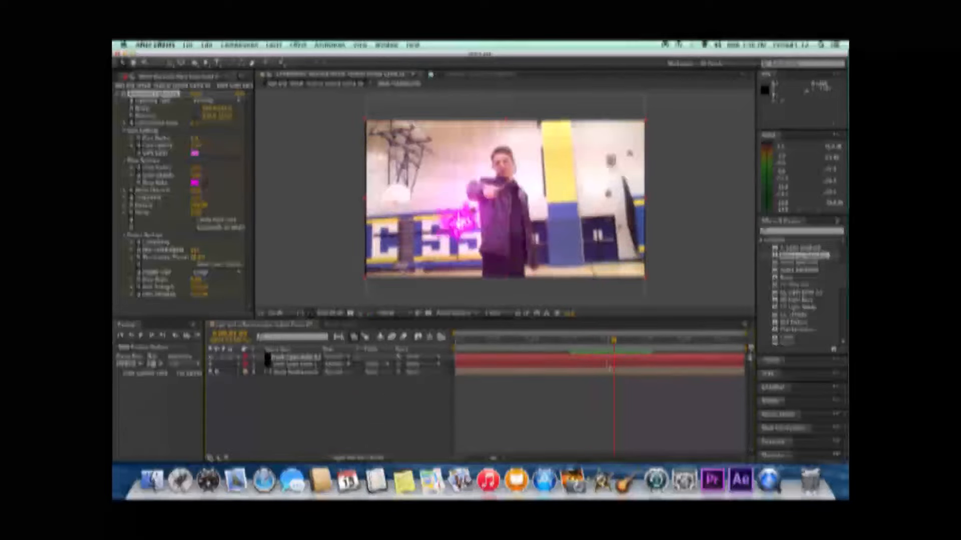
- Hide the lightning on the second solid layer and move the time indicator forward to the impact
left_click(605, 365)
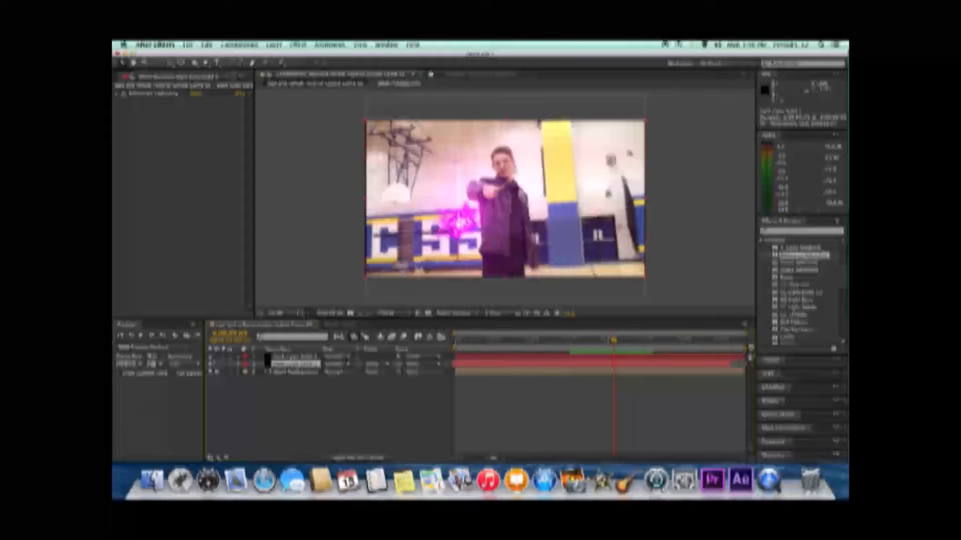
left_click(210, 364)
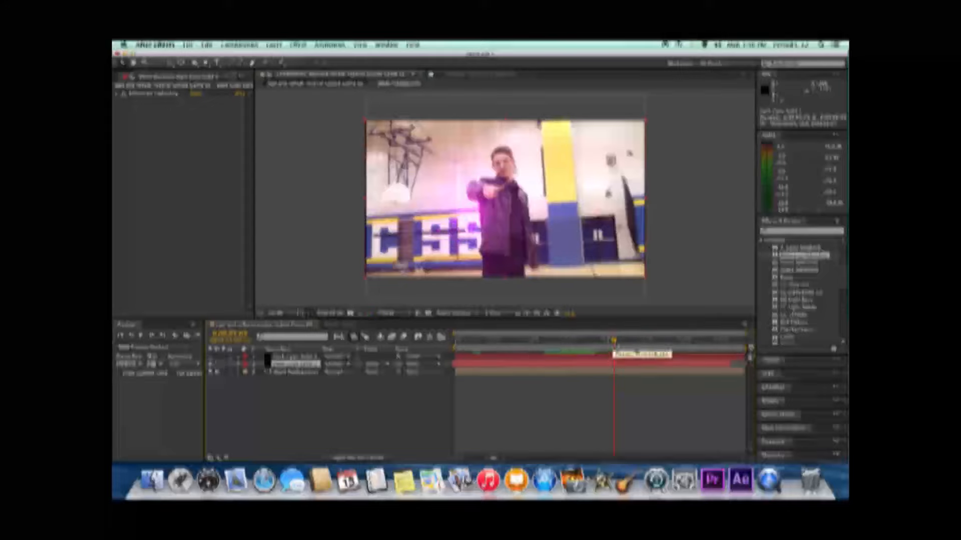
left_click_drag(617, 344, 622, 345)
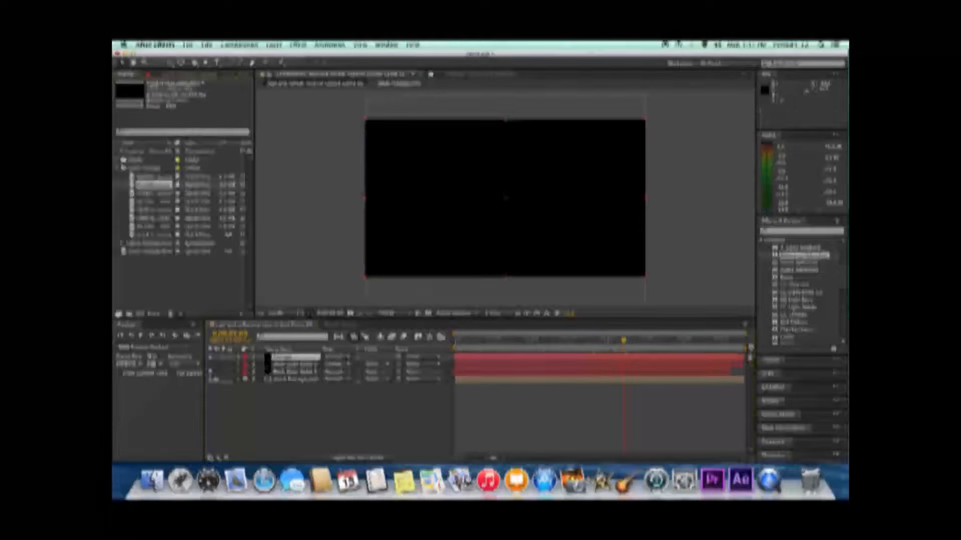
- Preview the ring shockwave clip and use it as the top layer with its blending mode set to Add
double_click(159, 177)
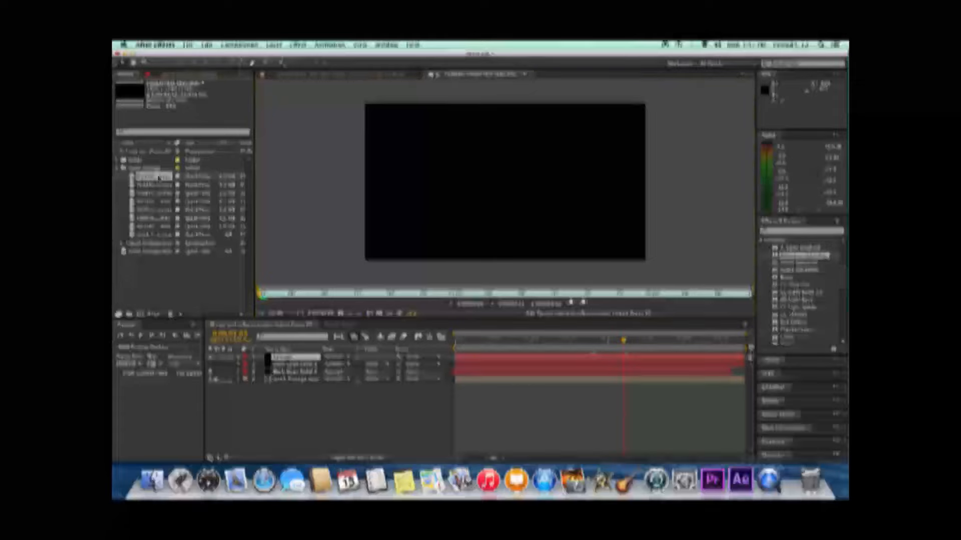
key("space")
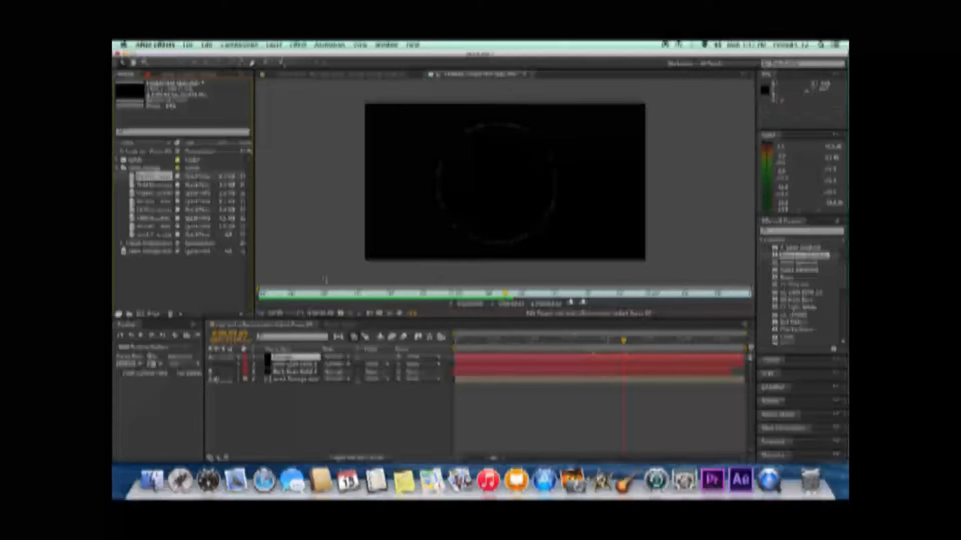
left_click(396, 358)
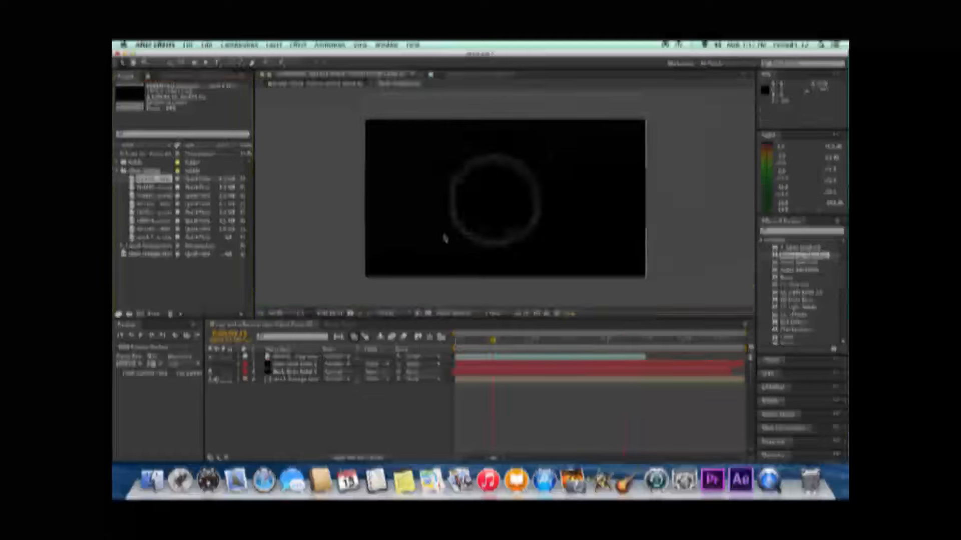
right_click(445, 240)
mouse_move(502, 255)
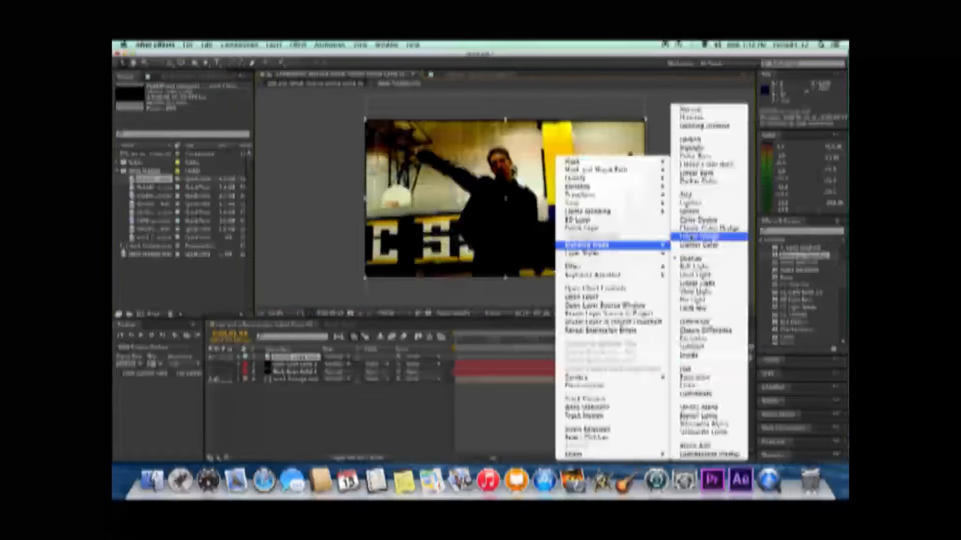
left_click(700, 196)
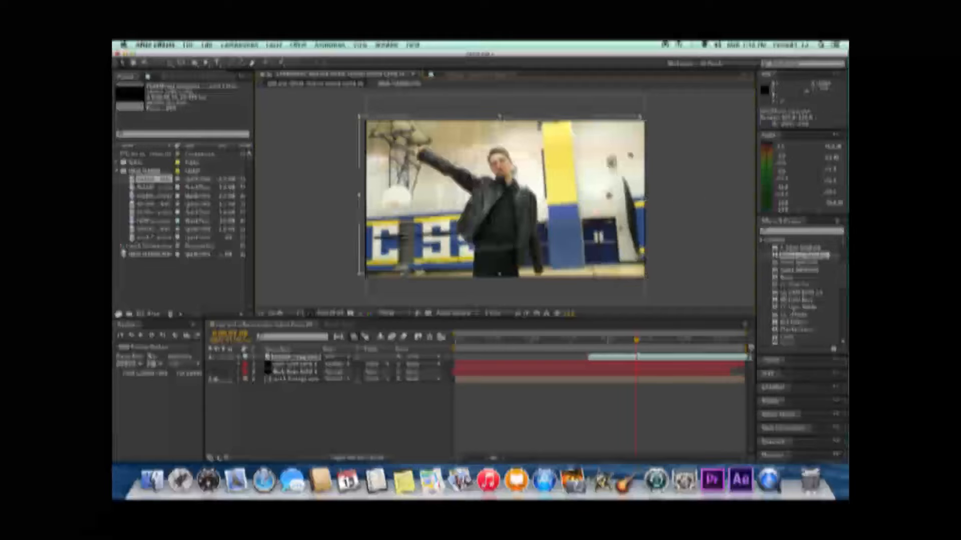
- Move the shockwave layer over the subject's chest, checking its placement on the frames around the impact
left_click_drag(614, 341, 636, 357)
left_click_drag(508, 204, 521, 211)
left_click_drag(624, 341, 630, 341)
left_click_drag(516, 209, 521, 215)
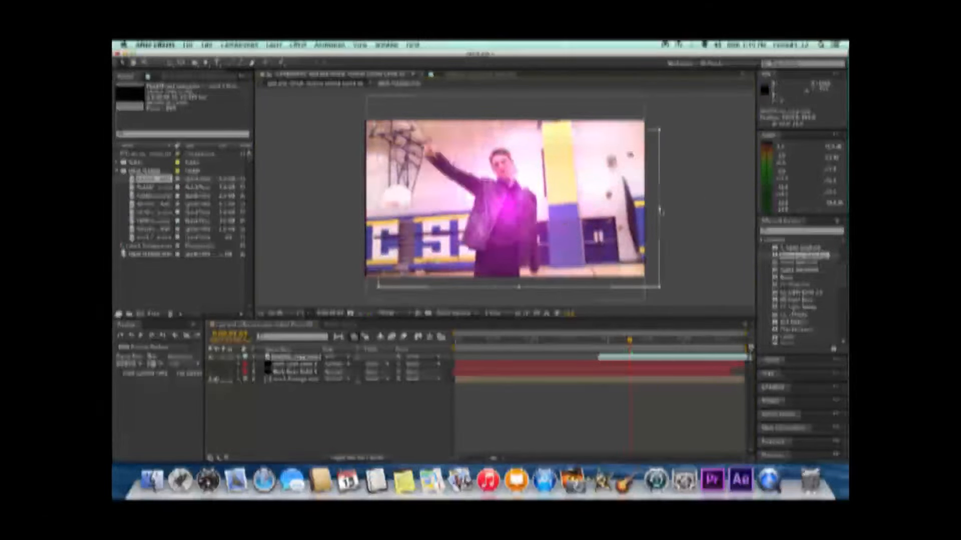
- Stretch the shockwave wider and taller than the frame and recentre it on the chest impact
left_click_drag(659, 209, 612, 216)
left_click_drag(519, 287, 519, 340)
left_click_drag(612, 215, 661, 214)
left_click_drag(514, 214, 509, 209)
left_click_drag(656, 209, 720, 209)
left_click_drag(515, 209, 521, 221)
mouse_move(630, 341)
left_mouse_down()
mouse_move(569, 340)
mouse_move(627, 341)
mouse_move(633, 358)
left_mouse_up()
mouse_move(626, 341)
left_mouse_down()
mouse_move(643, 342)
mouse_move(626, 354)
left_mouse_up()
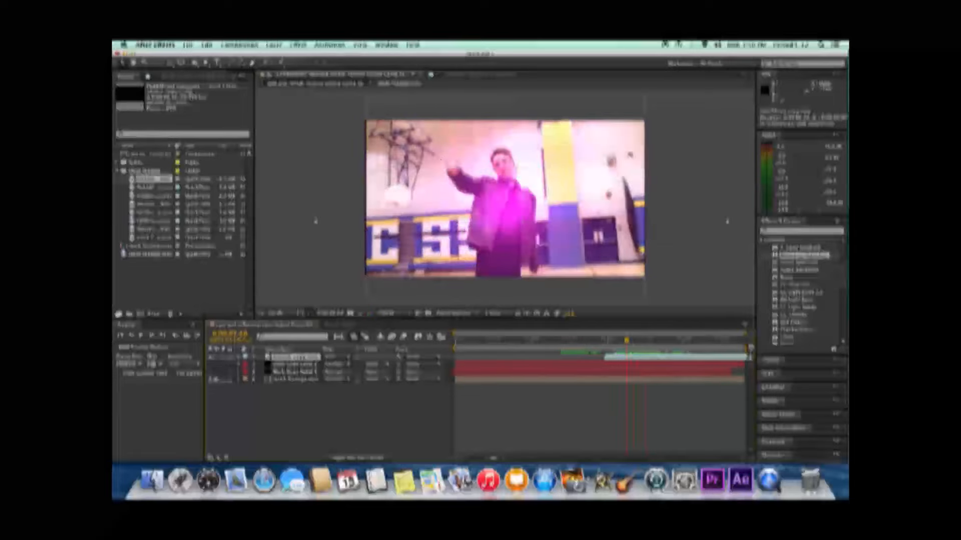
- Apply the Tint effect to the shockwave layer and map its white to blue
left_click(762, 241)
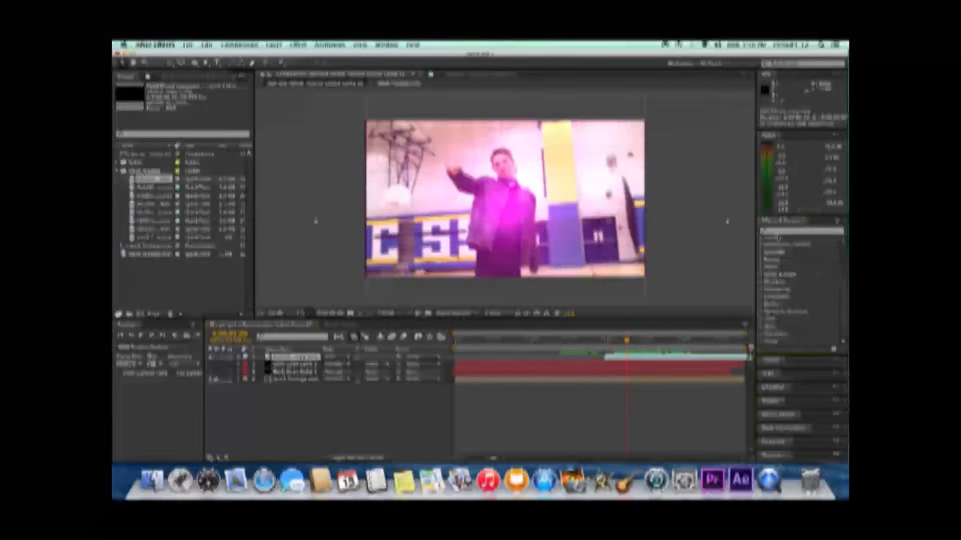
left_click(783, 232)
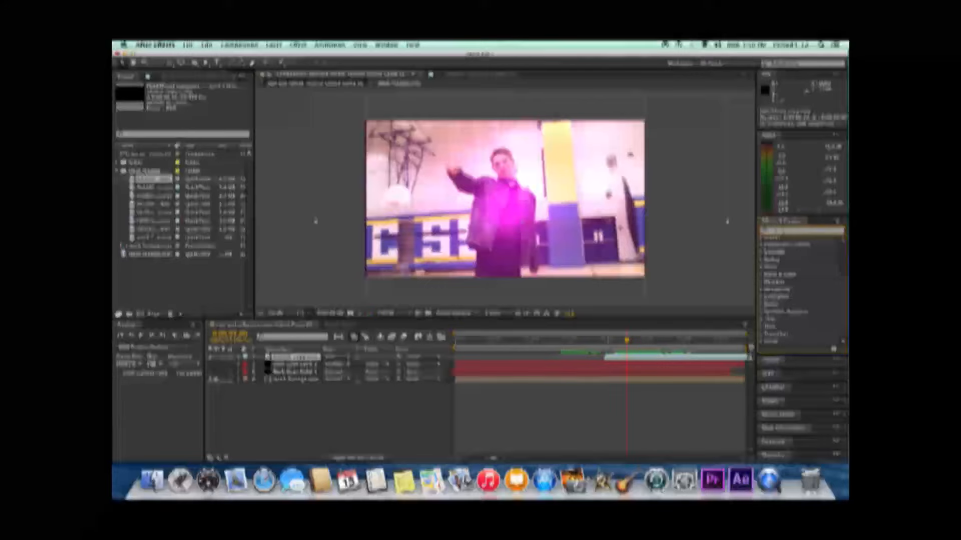
type("tint")
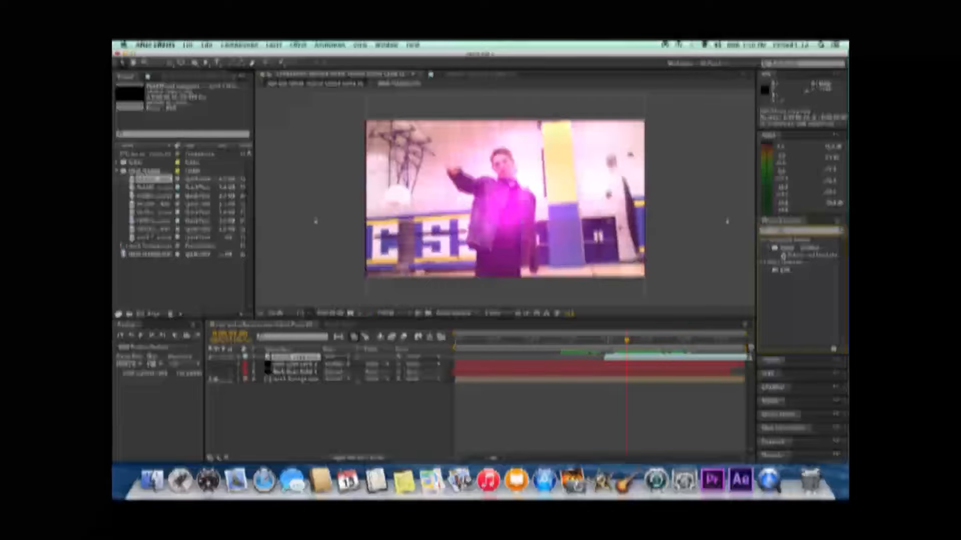
left_click(782, 271)
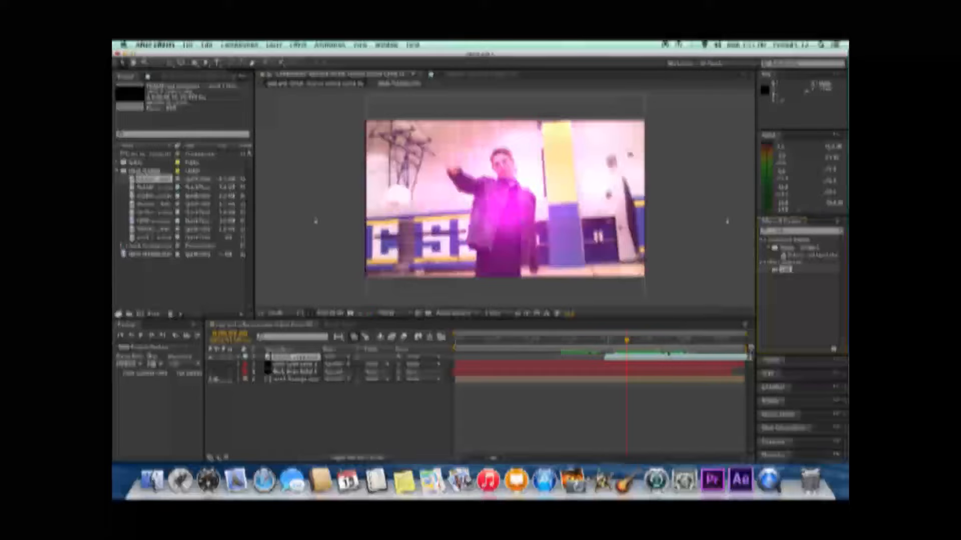
left_click(664, 355)
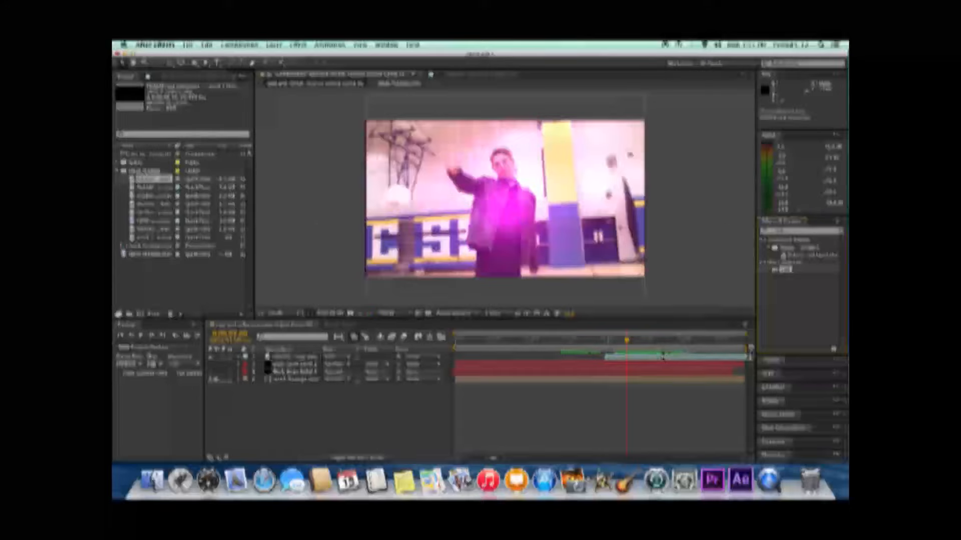
left_click(662, 356)
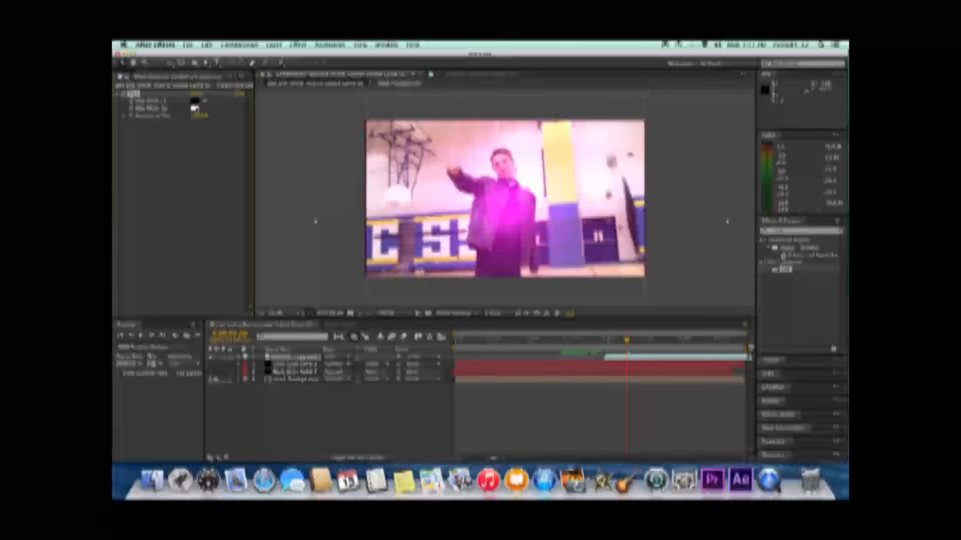
left_click(195, 108)
left_click_drag(495, 238, 498, 242)
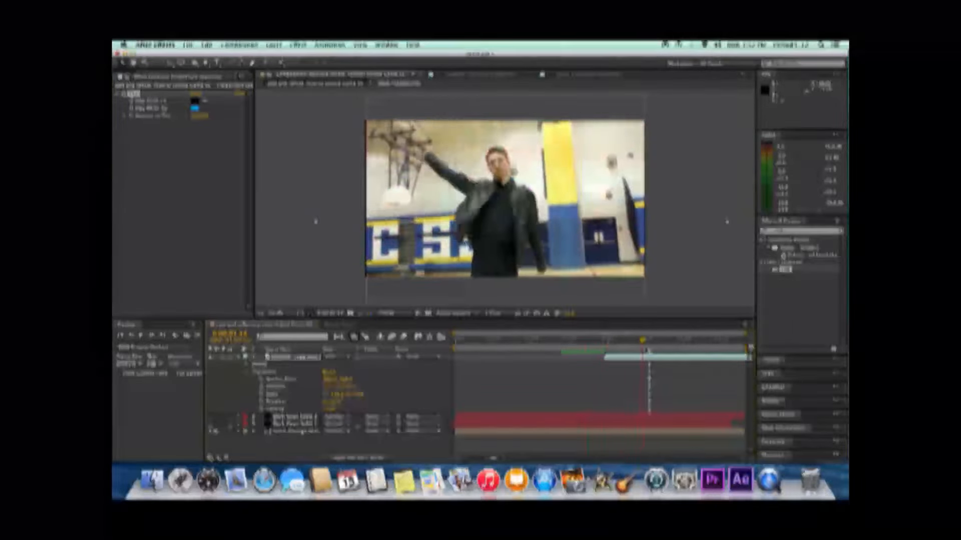
- Keyframe the shockwave's position slightly further left on a later frame to follow the subject's chest
left_click_drag(659, 350, 645, 350)
left_click_drag(506, 210, 497, 210)
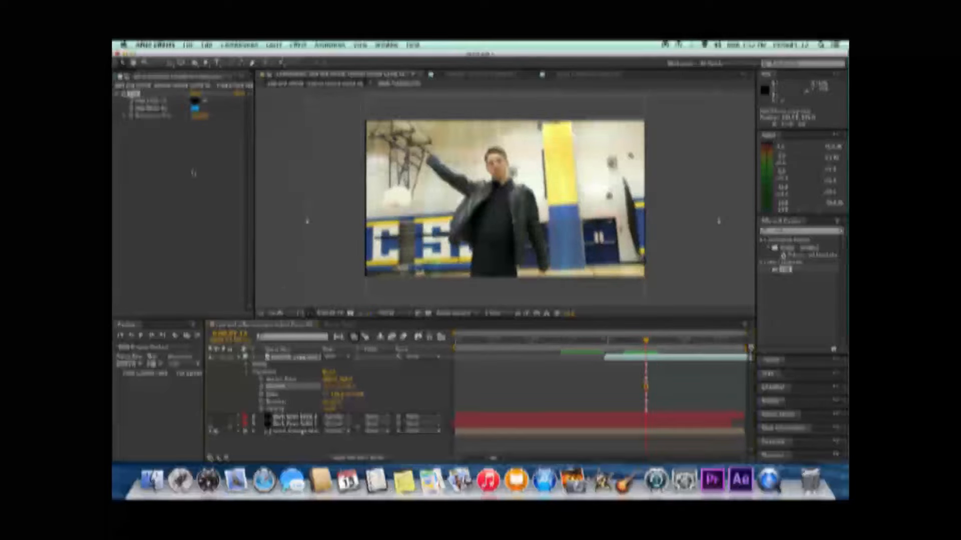
left_click(289, 302)
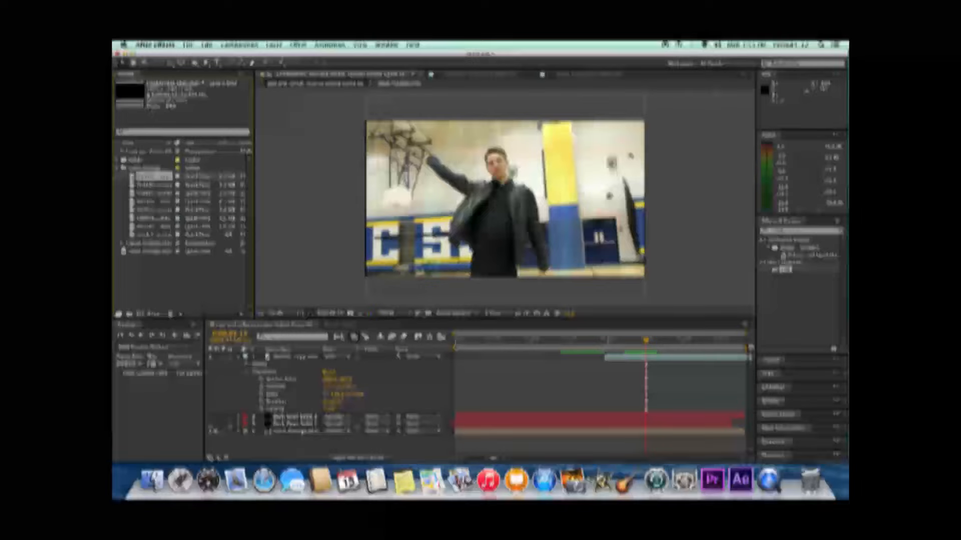
- Preview the smoke burst clip from the project footage and add it as the topmost layer
left_click(153, 193)
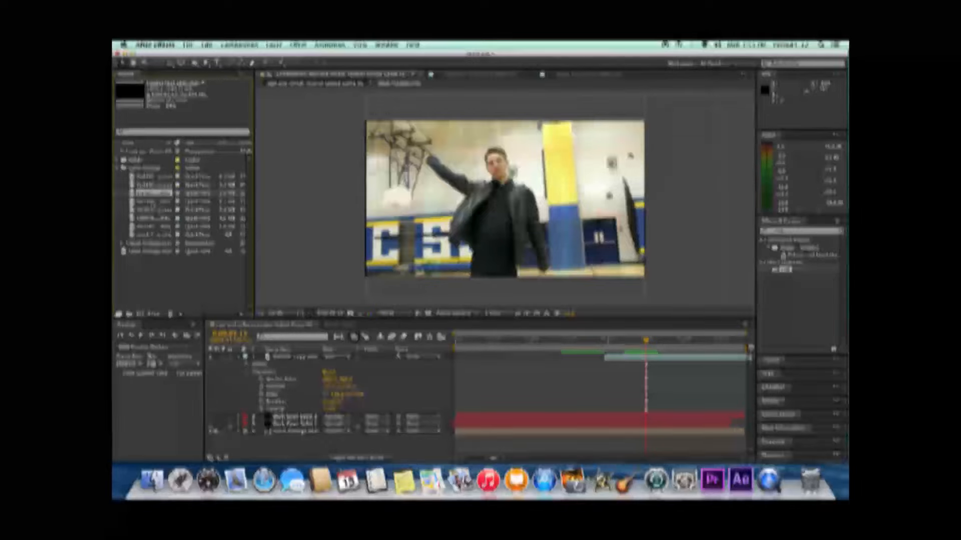
double_click(154, 185)
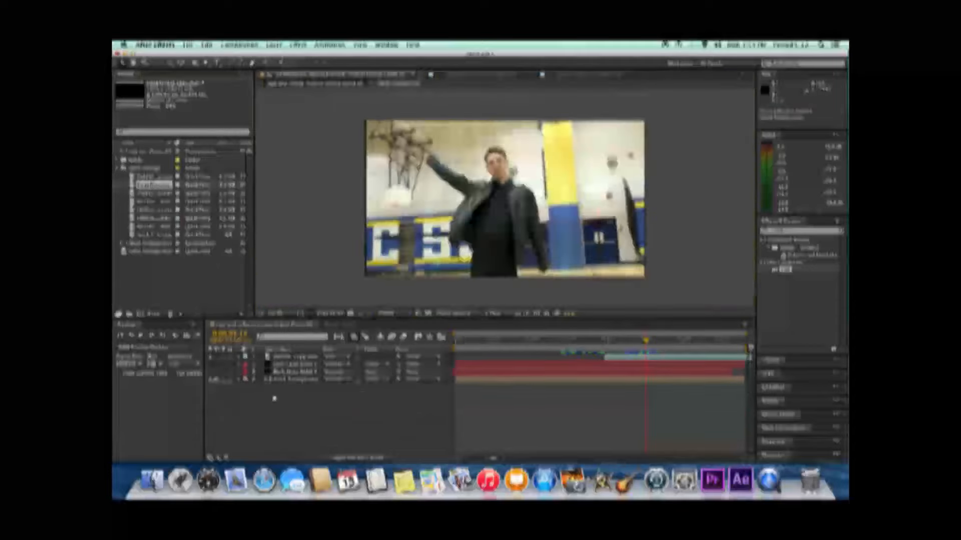
left_click_drag(275, 399, 274, 355)
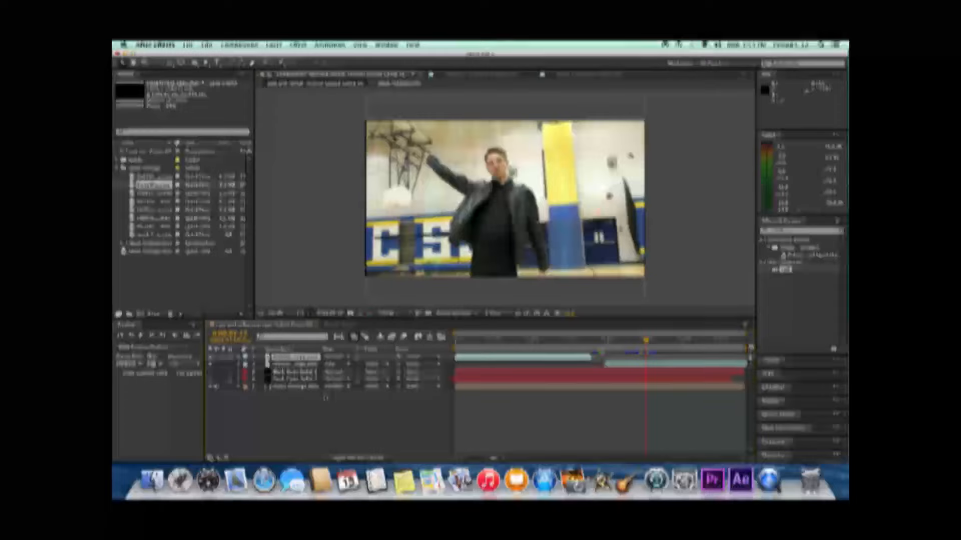
- Shift the smoke clip later toward the impact and change its blending mode to drop out the black background
left_click_drag(502, 359, 652, 358)
left_click_drag(646, 341, 680, 341)
left_click(335, 357)
left_click(334, 190)
- Slide the smoke clip earlier to fit the impact, enlarge it, centre it over the chest and preview the timing
left_click_drag(680, 357, 662, 357)
mouse_move(661, 341)
left_mouse_down()
mouse_move(635, 340)
mouse_move(649, 341)
left_mouse_up()
left_click(650, 364)
left_click(650, 357)
left_click_drag(646, 278, 704, 309)
left_click_drag(505, 198, 512, 219)
left_click_drag(649, 341, 700, 341)
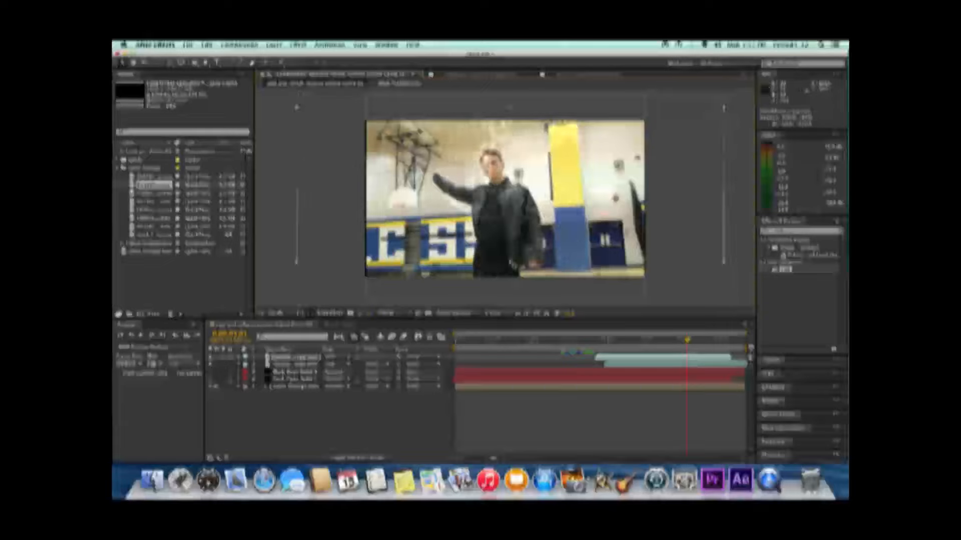
left_click_drag(686, 341, 595, 341)
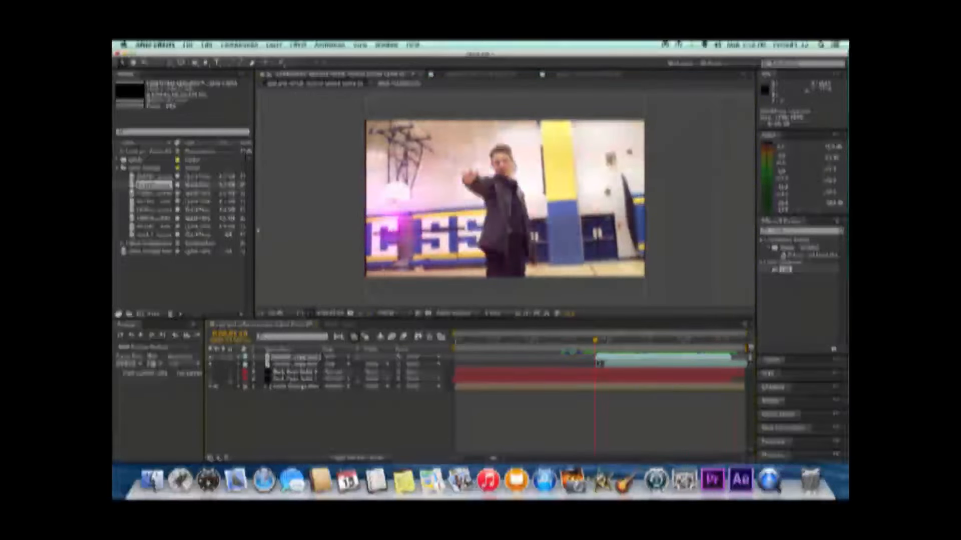
left_click(604, 359)
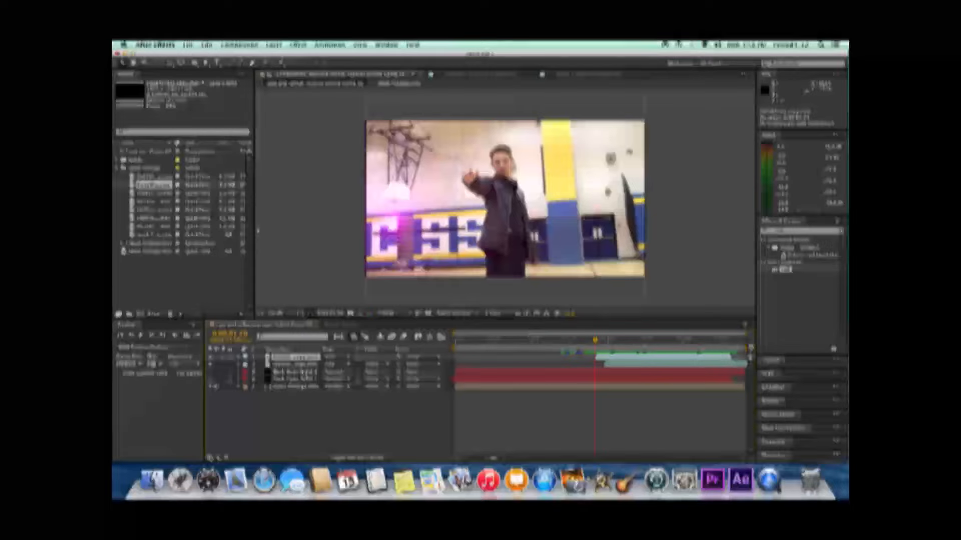
- Hide the background footage and draw a tall elliptical mask around the central smoke on the smoke layer
left_click(212, 388)
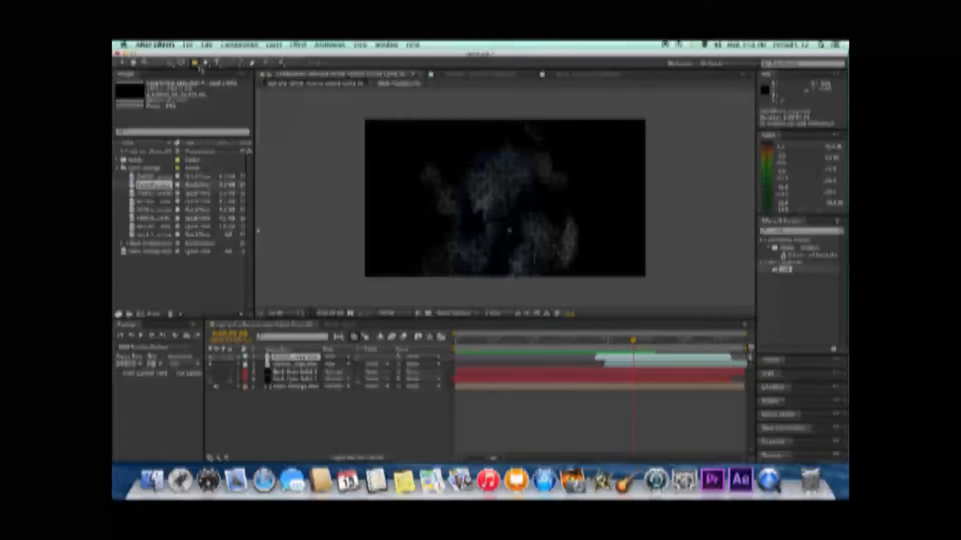
left_click(200, 67)
left_click(228, 83)
left_click_drag(484, 163, 525, 253)
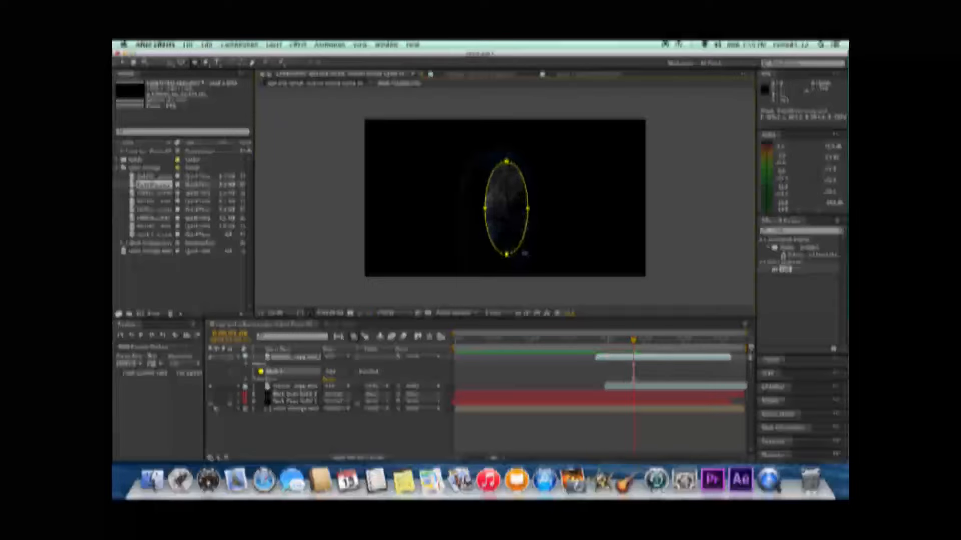
- Reshape the smoke mask into a wider oval by moving its side, upper and lower points outward
left_click_drag(485, 208, 529, 208)
key("super+z")
key("v")
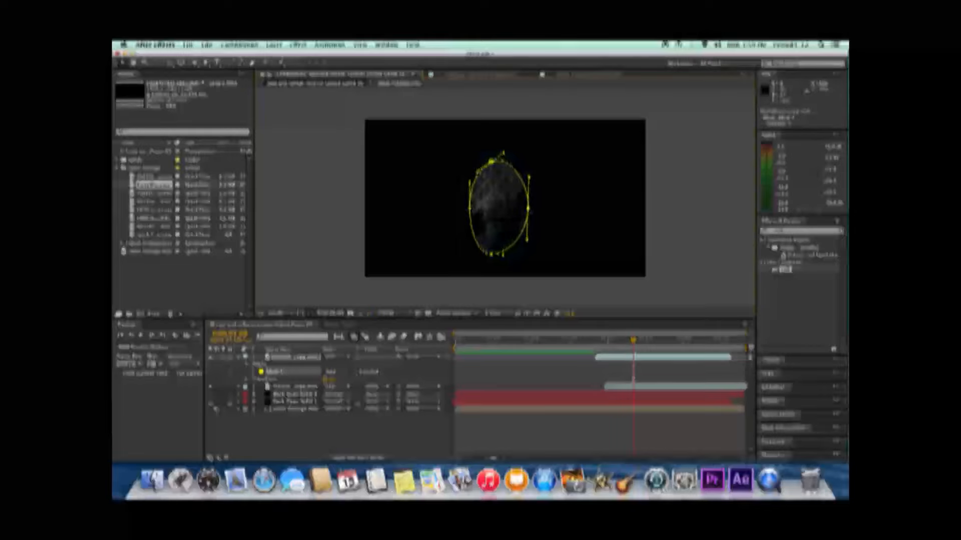
left_click_drag(470, 208, 464, 206)
mouse_move(505, 157)
left_mouse_down()
mouse_move(492, 156)
mouse_move(507, 155)
left_mouse_up()
left_click_drag(527, 207, 530, 207)
left_click_drag(463, 206, 461, 206)
left_click_drag(491, 254, 491, 257)
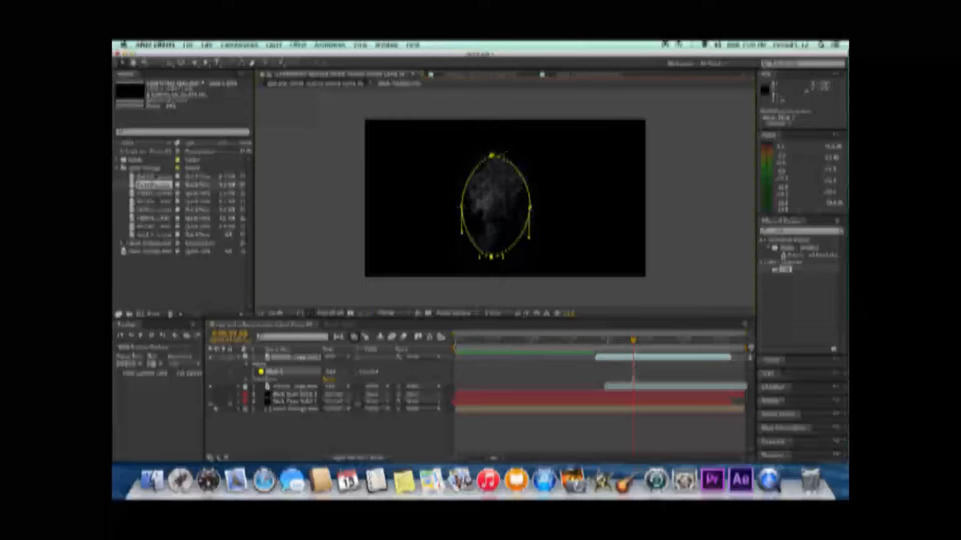
- Enable keyframing for the smoke mask's properties and increase its feather
left_click(254, 372)
left_click_drag(269, 402, 268, 380)
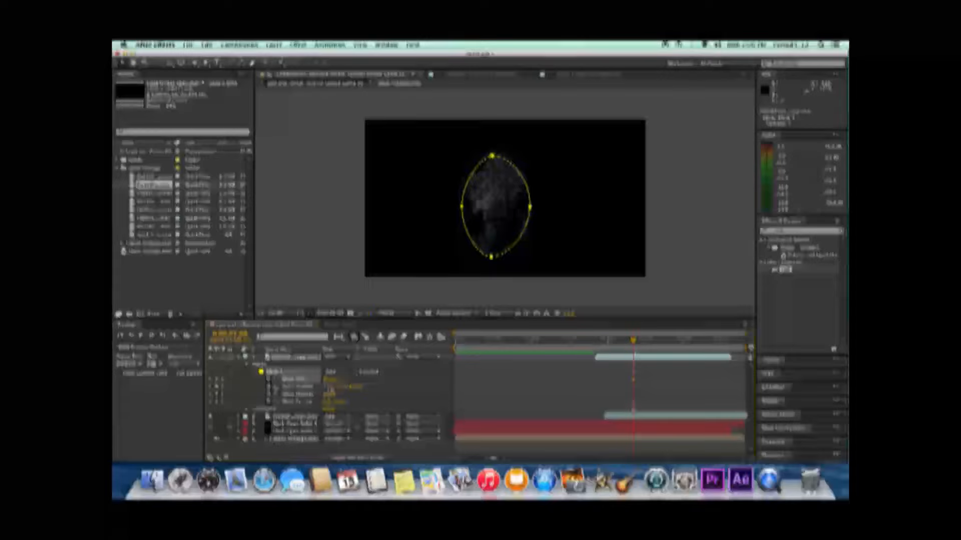
left_click_drag(339, 388, 365, 388)
- Push the four mask points slightly further outward and raise the mask feather again to soften the smoke's edge
left_click_drag(461, 207, 459, 205)
left_click_drag(530, 207, 532, 206)
left_click_drag(491, 258, 492, 262)
left_click_drag(492, 156, 492, 152)
left_click_drag(349, 388, 357, 389)
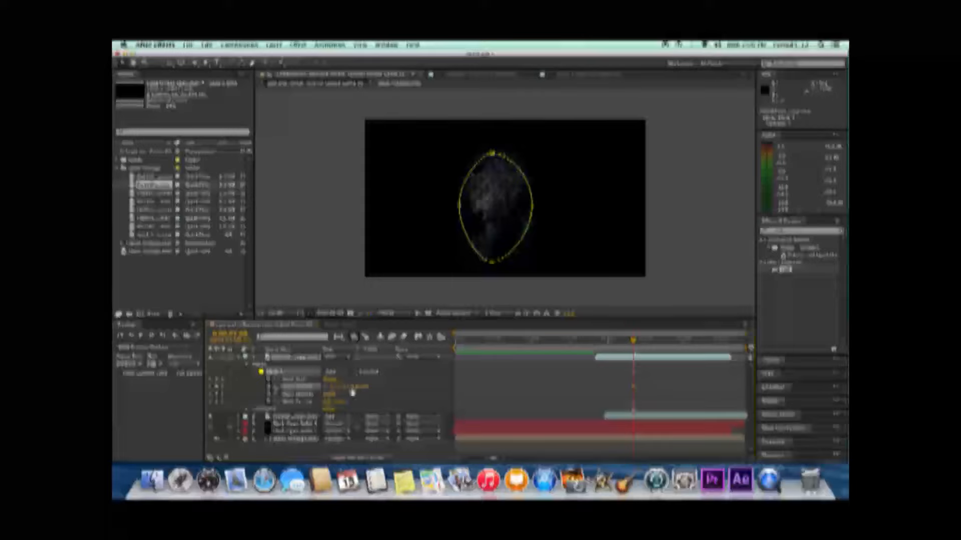
- On a later frame, extend the smoke mask downward and outward, and adjust its curve handles to follow the expanding smoke
key("Page_Down")
left_click_drag(492, 262, 493, 277)
left_click_drag(532, 205, 539, 207)
left_click_drag(493, 276, 518, 287)
left_click_drag(538, 238, 537, 261)
left_click_drag(459, 230, 444, 300)
left_click_drag(459, 206, 461, 149)
left_click(539, 206)
left_click_drag(539, 175, 537, 151)
left_click_drag(537, 151, 535, 149)
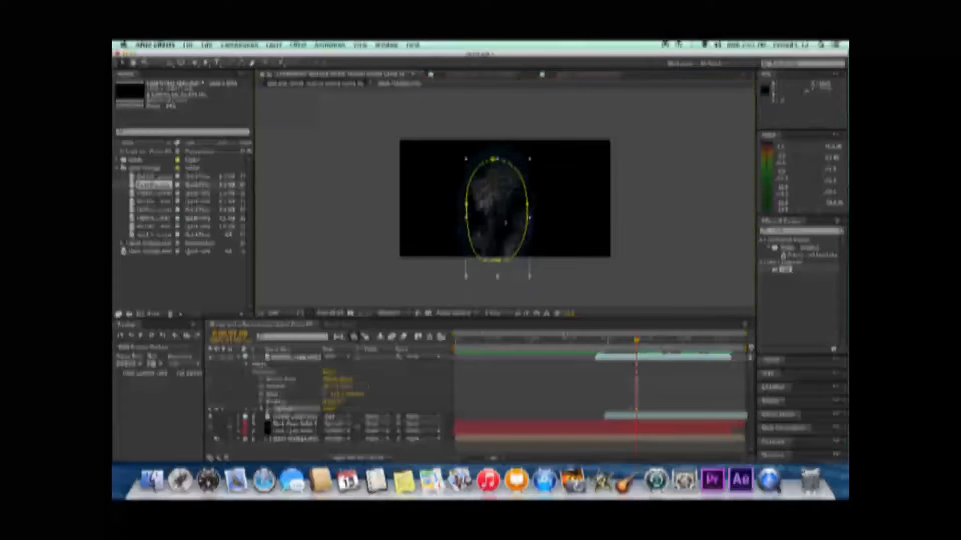
left_click_drag(636, 340, 655, 341)
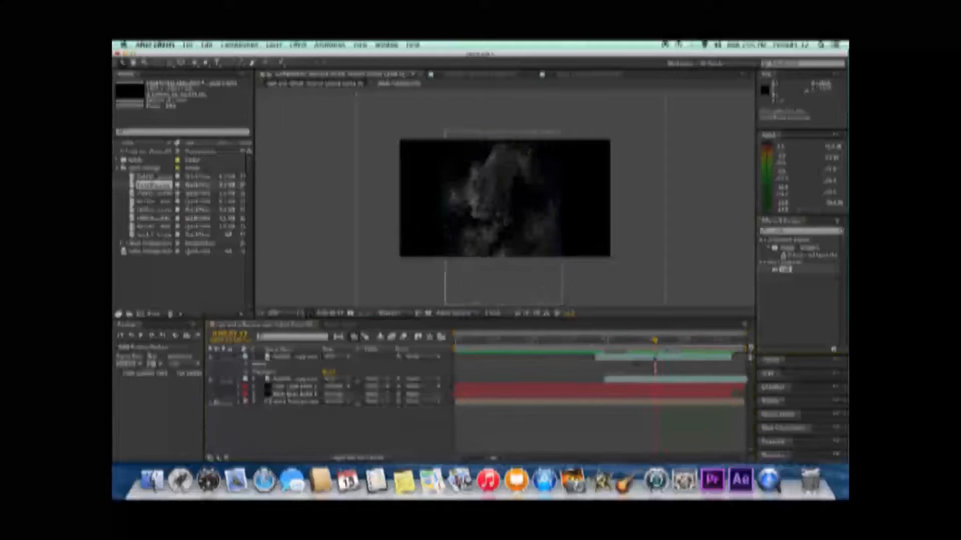
left_click(194, 108)
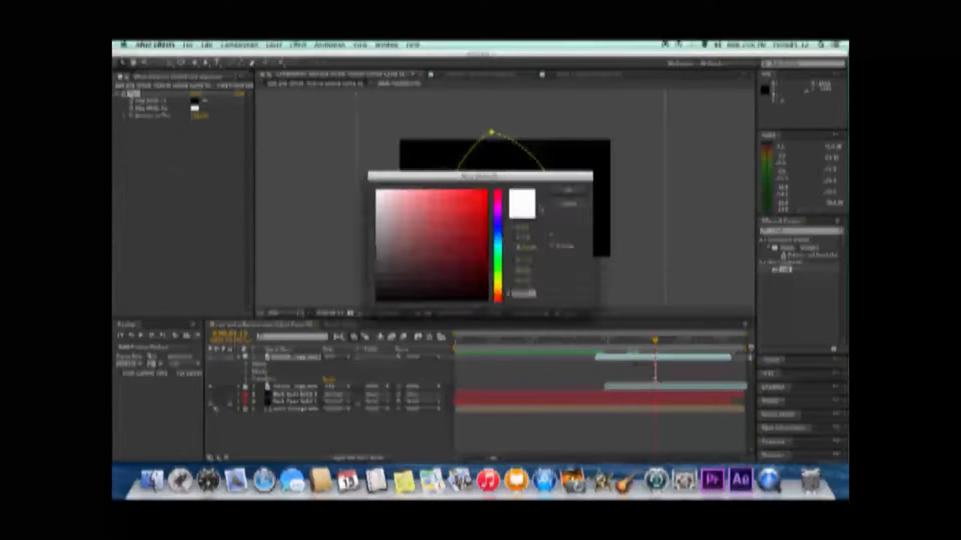
left_click(570, 205)
left_click(205, 108)
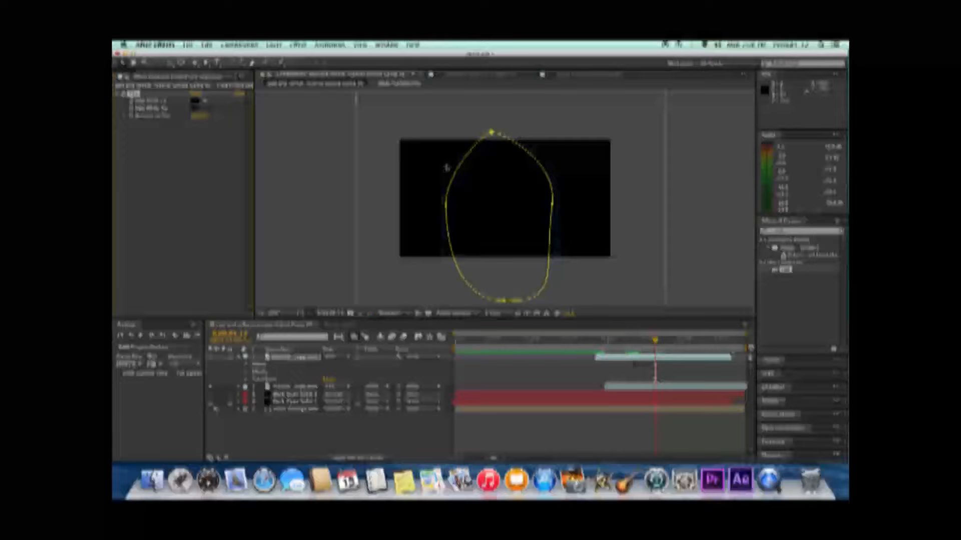
- Set the smoke layer's Tint effect to map white to bright blue
left_click_drag(655, 341, 636, 341)
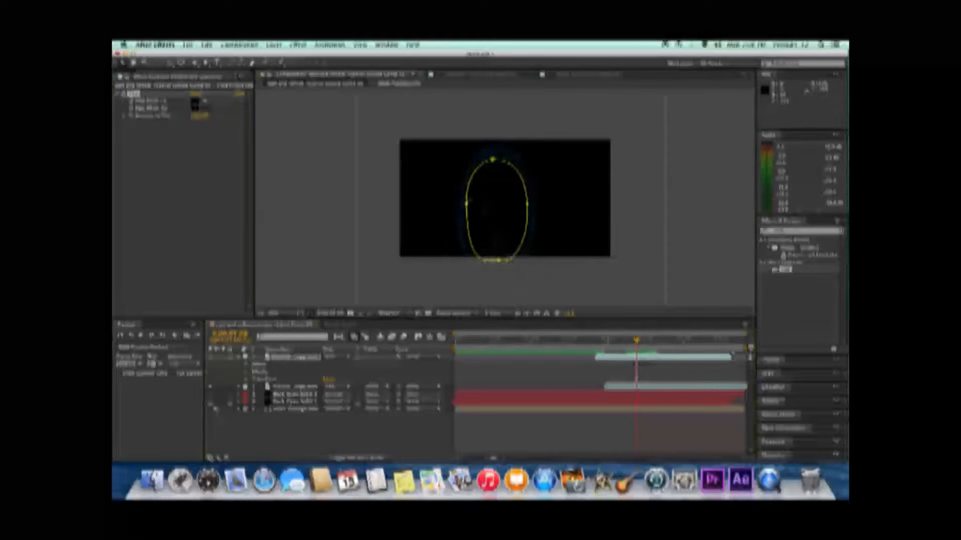
left_click(195, 108)
left_click(485, 192)
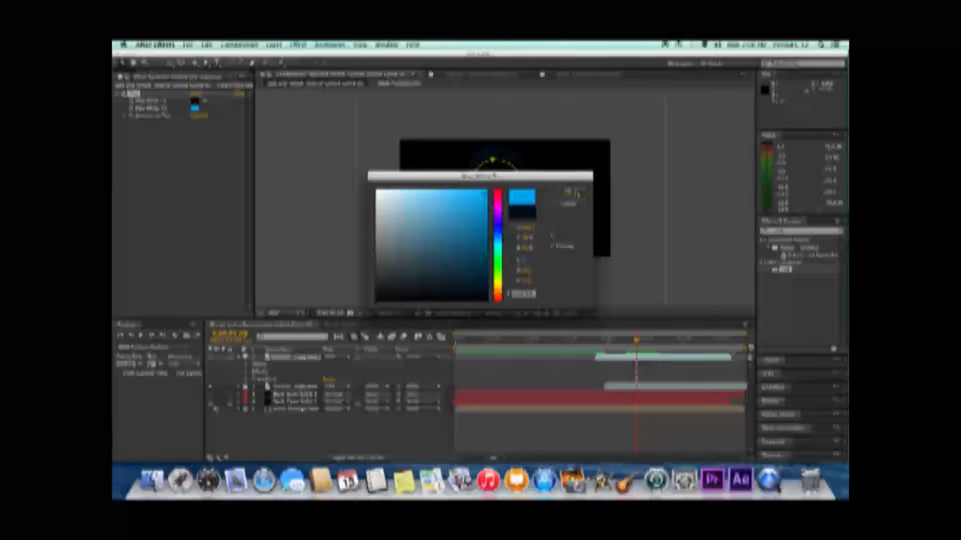
left_click(578, 192)
mouse_move(637, 340)
left_mouse_down()
mouse_move(652, 340)
mouse_move(611, 340)
mouse_move(708, 340)
mouse_move(633, 340)
left_mouse_up()
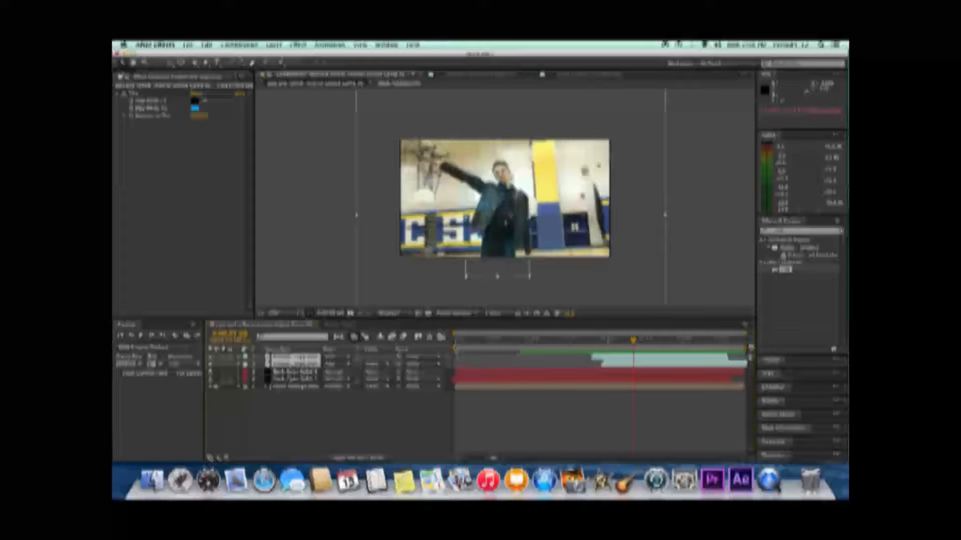
- Preview another smoke burst clip, add it as the top layer and slide it to start around the spell's impact
left_click(236, 78)
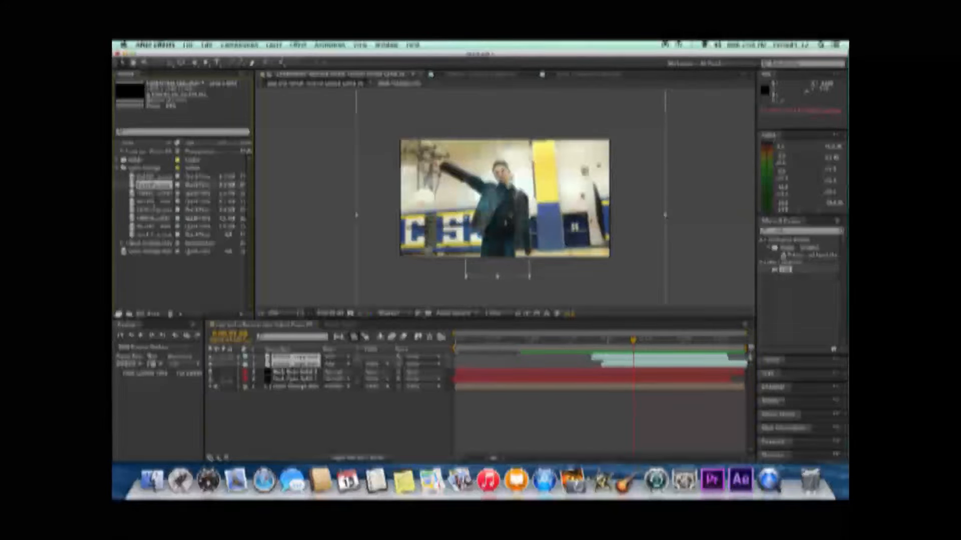
double_click(154, 210)
key("space")
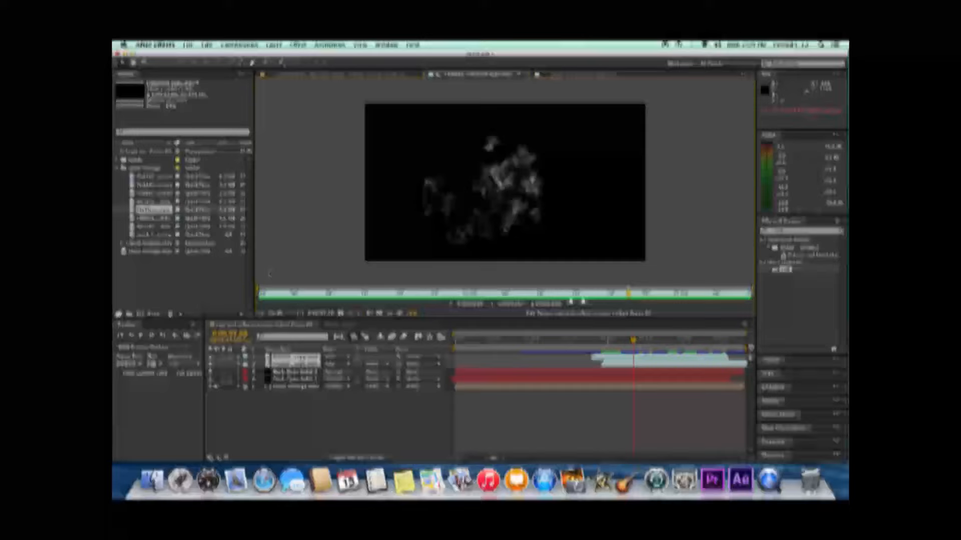
left_click_drag(159, 212, 308, 360)
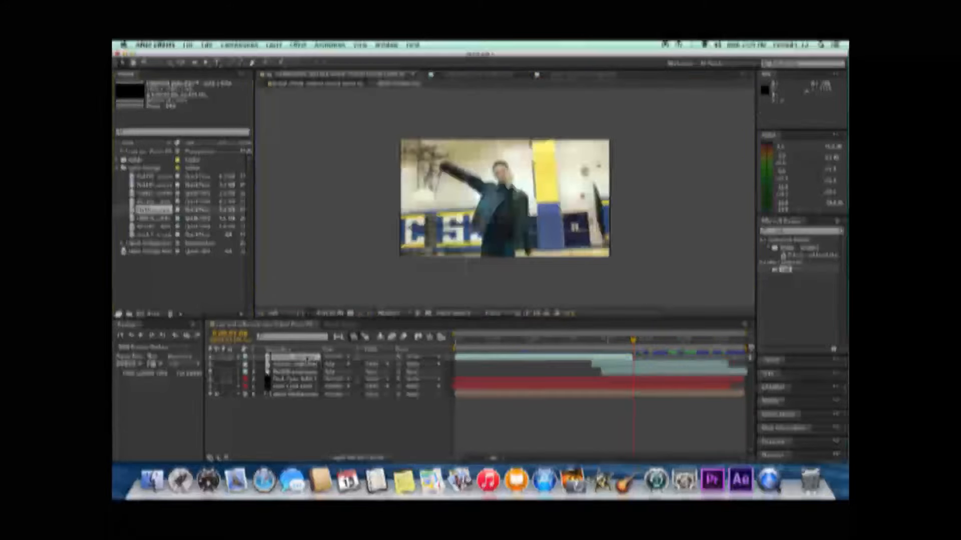
left_click_drag(488, 357, 602, 342)
left_click_drag(627, 359, 599, 360)
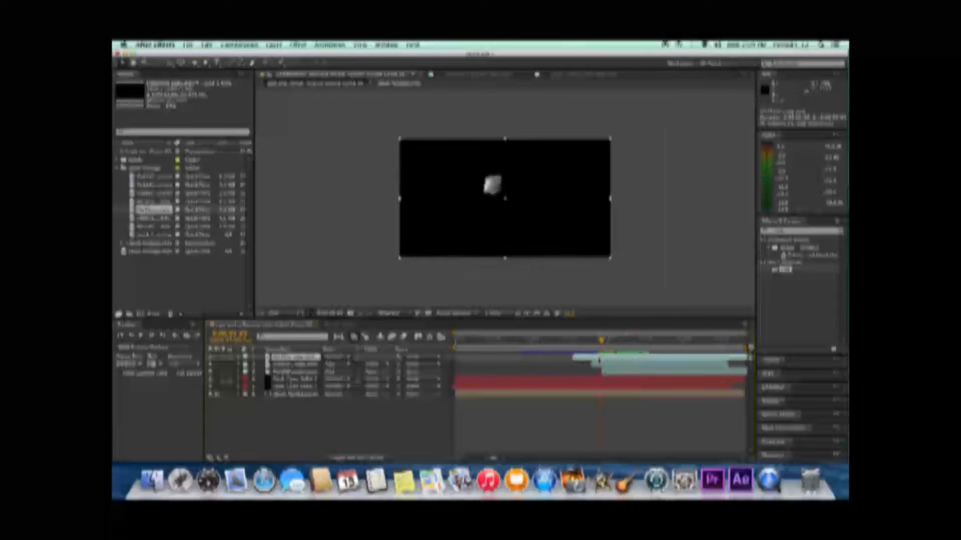
- Position the new smoke layer over the chest, give it a blending mode that hides its black background, and preview it
left_click_drag(474, 171, 485, 183)
right_click(485, 183)
mouse_move(526, 243)
left_click(632, 195)
key("space")
left_click_drag(601, 359, 608, 340)
key("space")
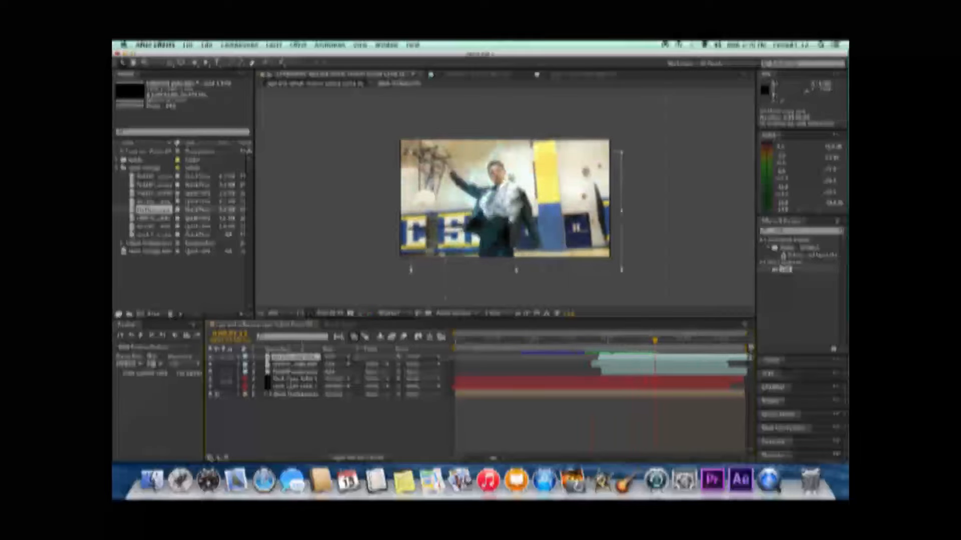
left_click(239, 357)
left_click(246, 365)
left_click(371, 459)
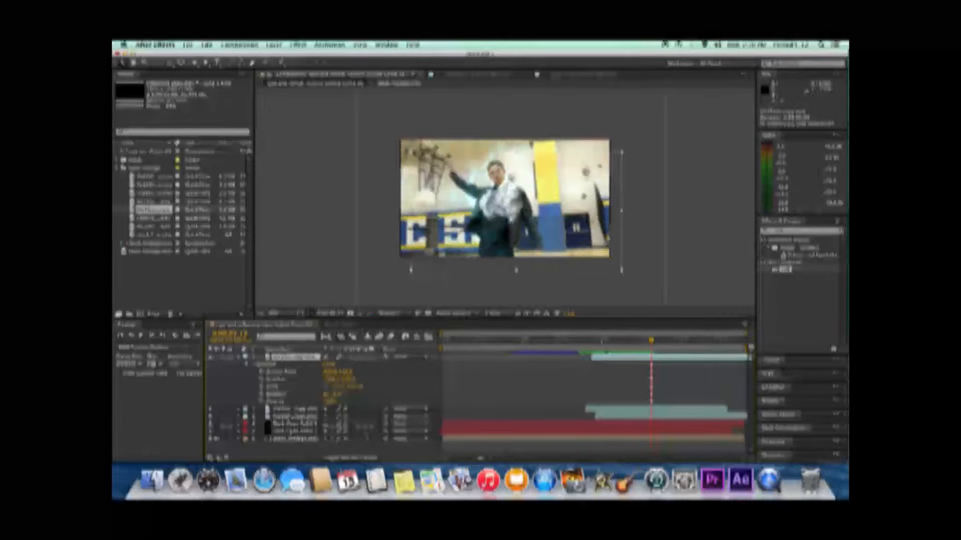
left_click(292, 396)
key("alt+s")
key("super+z")
left_click(476, 183)
left_click(246, 365)
left_click_drag(238, 358, 239, 395)
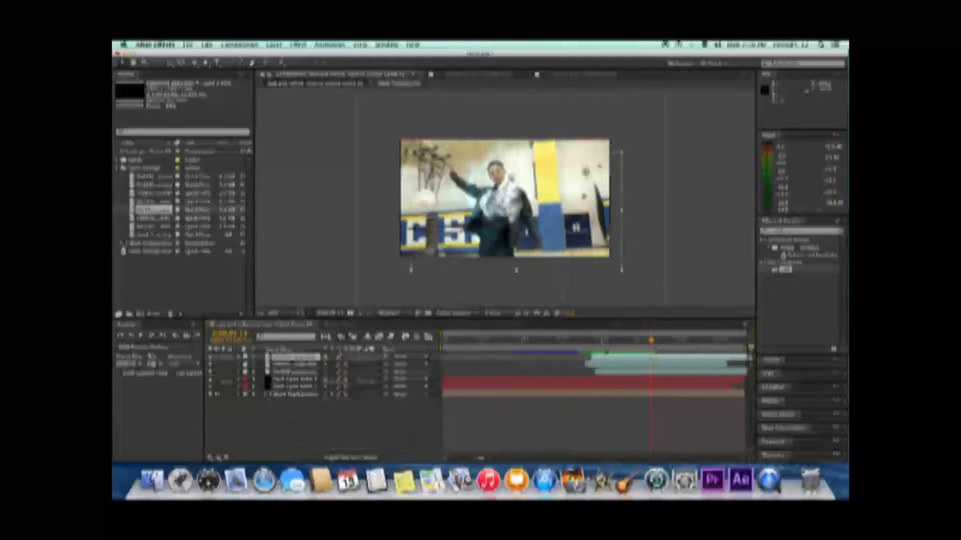
key("t")
left_click(294, 358)
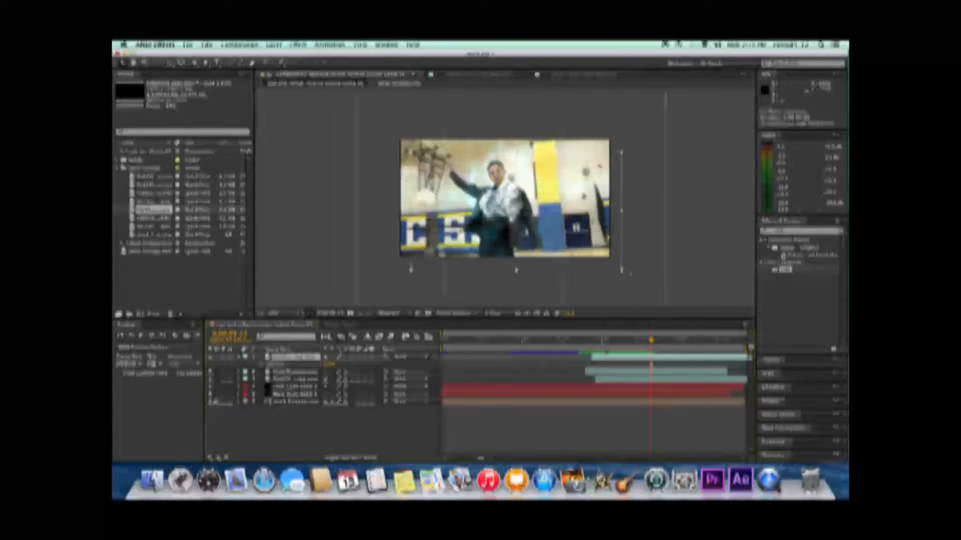
- Scale down the new smoke layer, reposition it over the chest impact and check it in playback
left_click(625, 270)
left_click(625, 340)
left_click(505, 205)
left_click_drag(504, 205, 507, 208)
key("space")
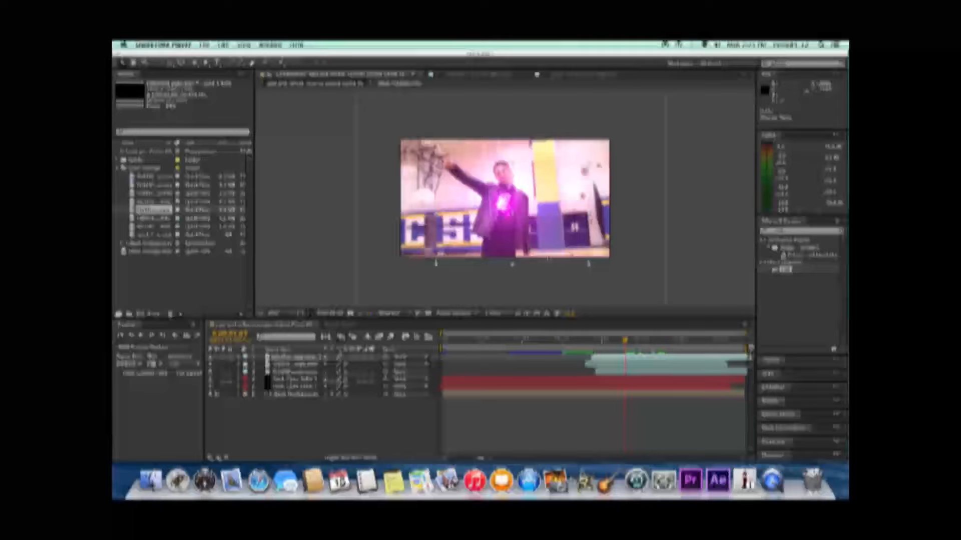
left_click(625, 342)
left_click_drag(625, 341, 592, 341)
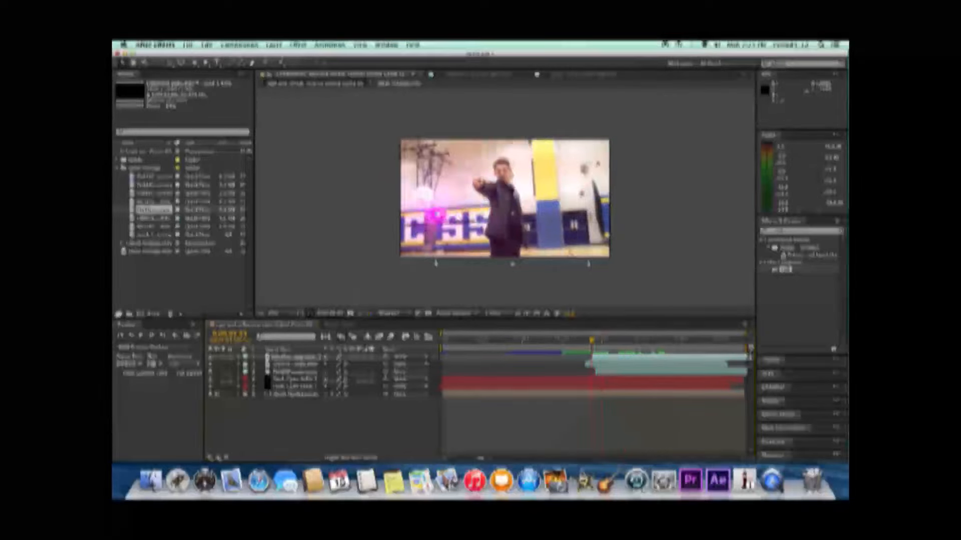
- Enable time remapping on the new smoke layer and slide the layer earlier to reach its end keyframe
right_click(317, 358)
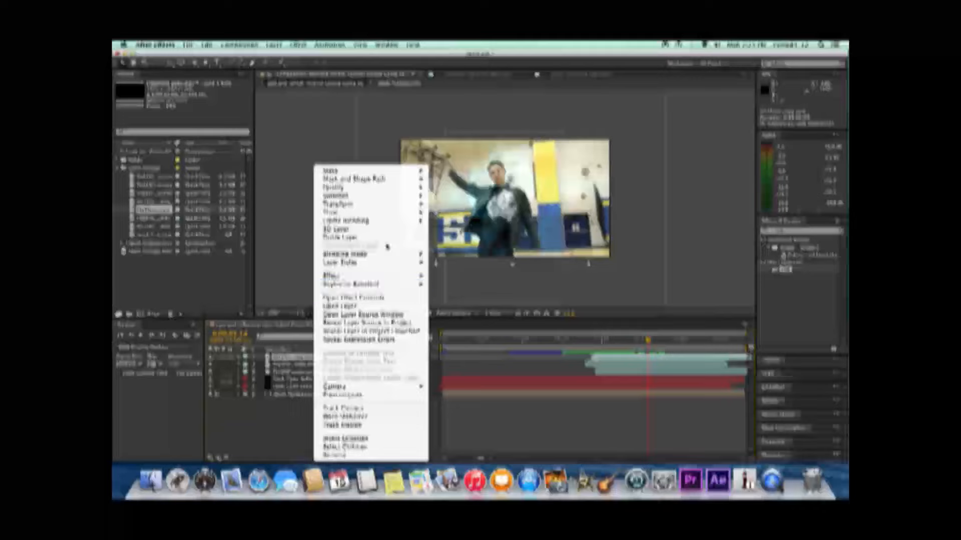
mouse_move(384, 216)
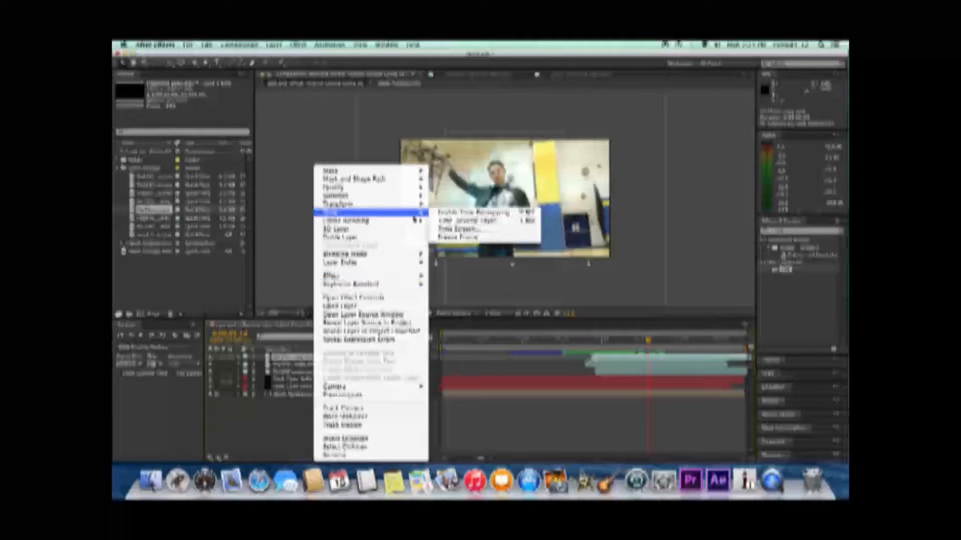
left_click(444, 215)
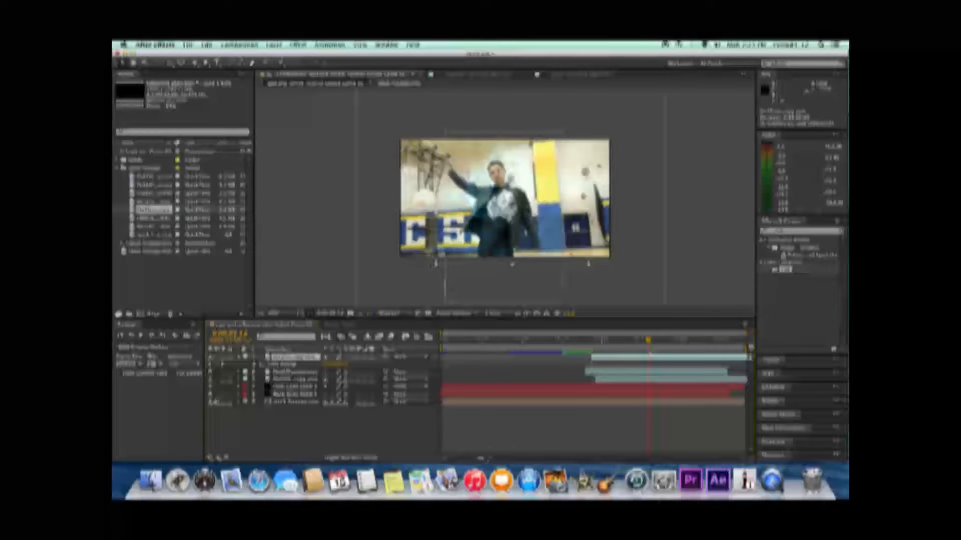
left_click_drag(727, 358, 662, 361)
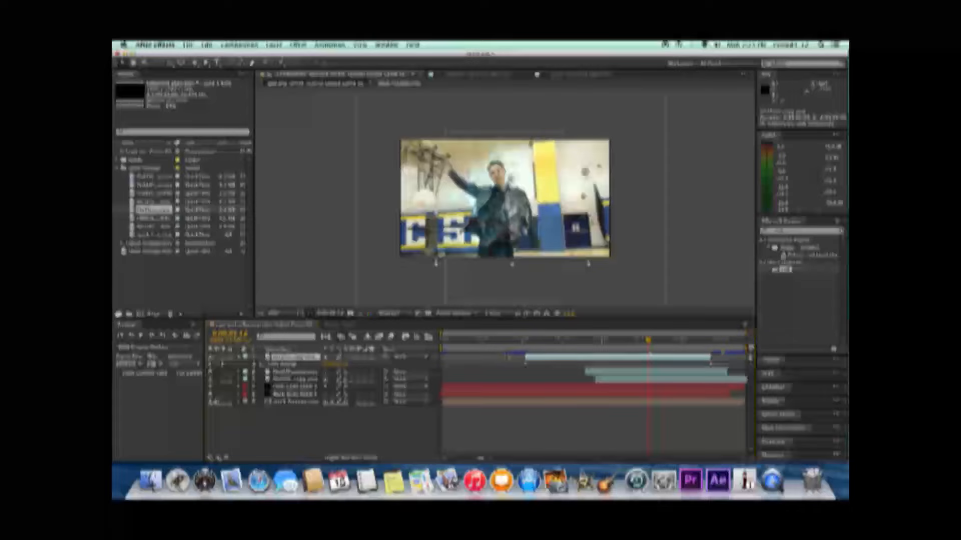
left_click_drag(536, 374, 518, 355)
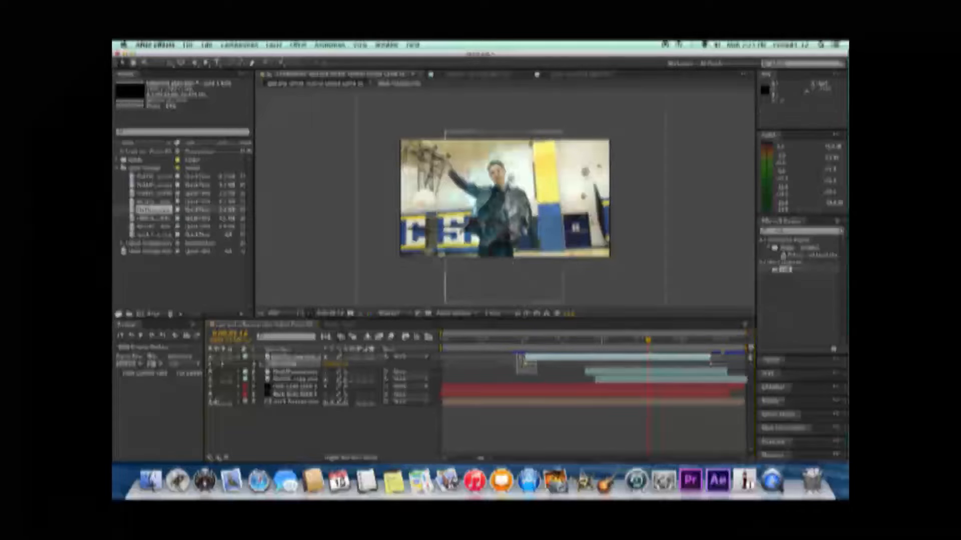
left_click(543, 379)
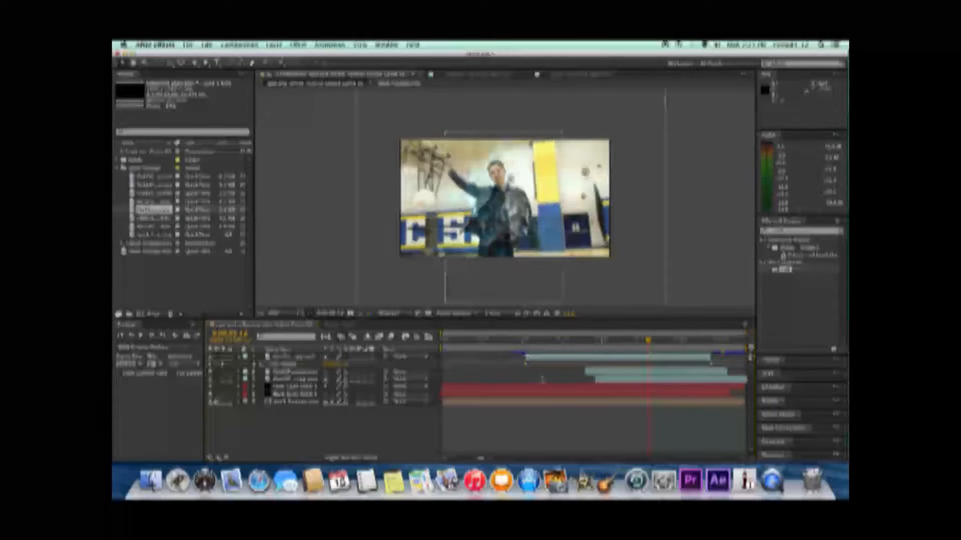
- Move the end time-remap keyframe earlier to speed up the smoke, align the layer's start with the chest impact, and preview
left_click_drag(649, 340, 549, 341)
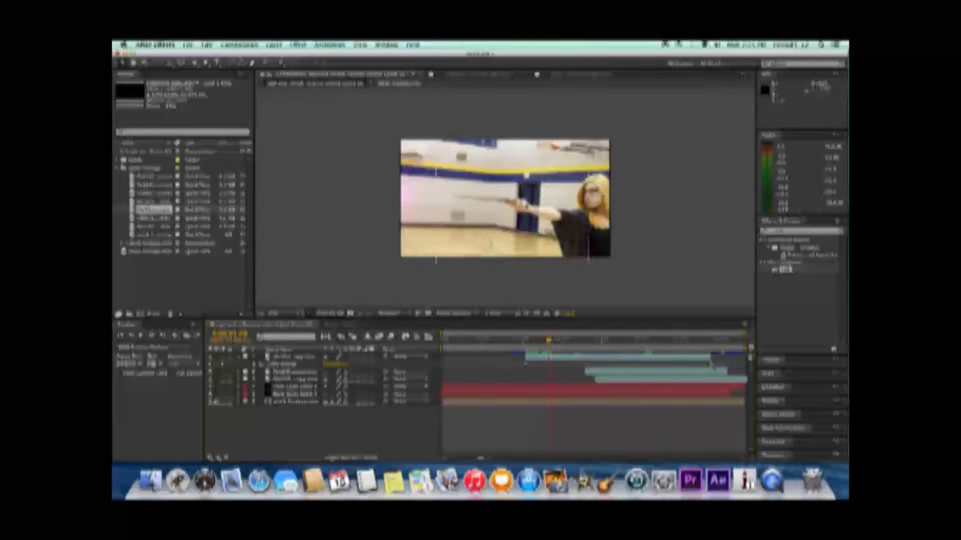
left_click(708, 360)
left_click_drag(701, 366, 650, 365)
left_click_drag(580, 359, 615, 362)
left_click_drag(550, 342, 634, 361)
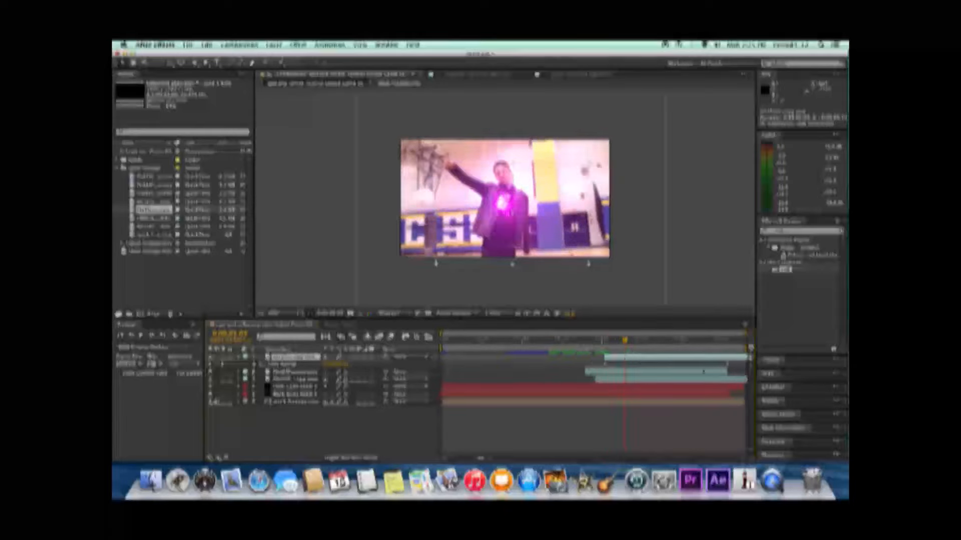
left_click_drag(728, 365, 705, 365)
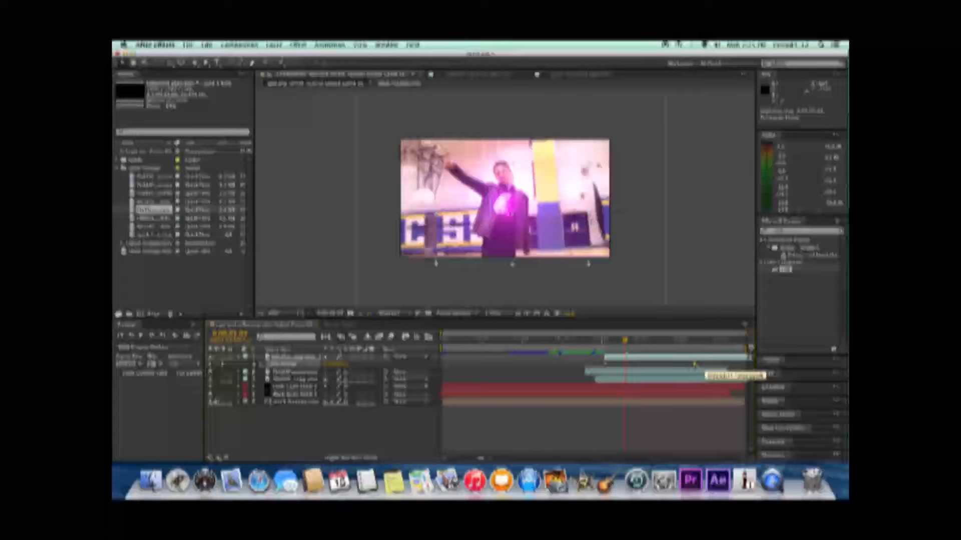
left_click_drag(638, 360, 648, 359)
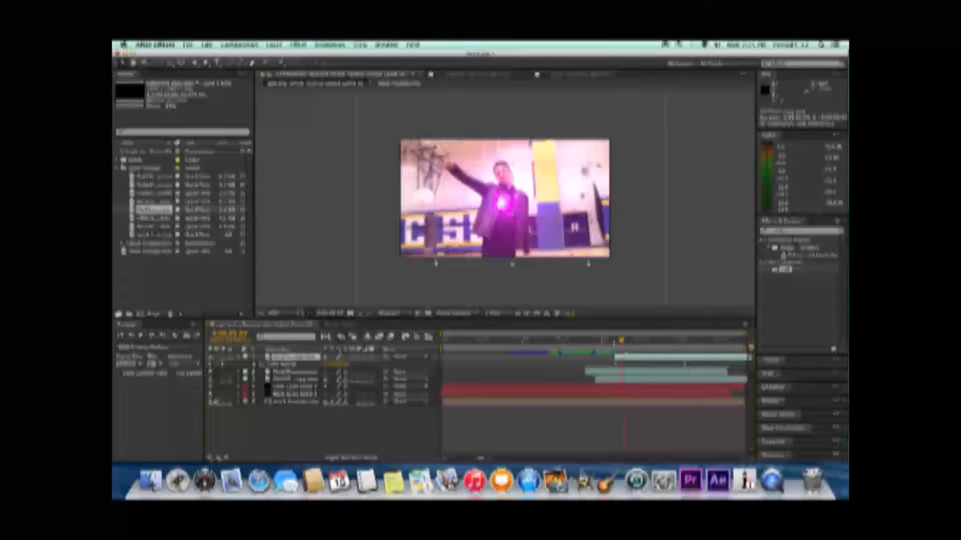
left_click(523, 340)
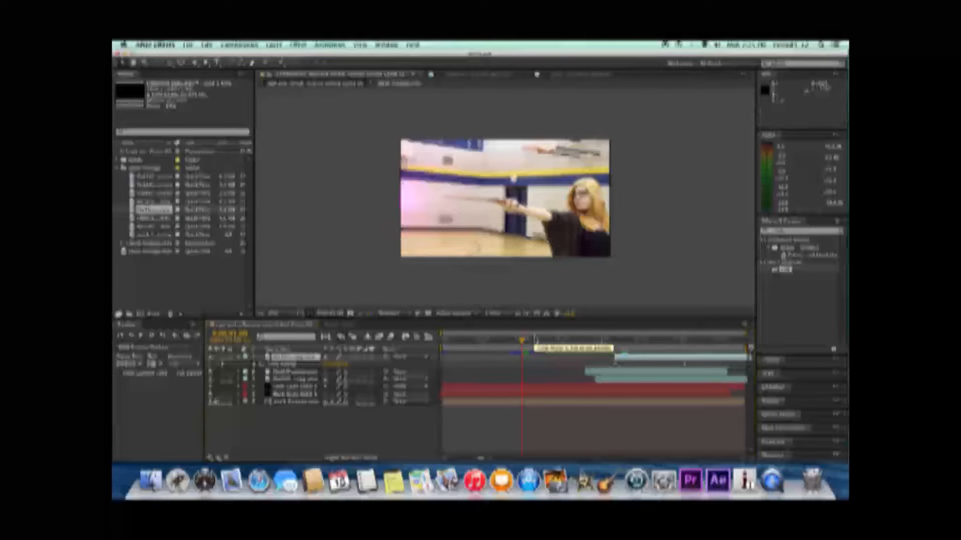
key("space")
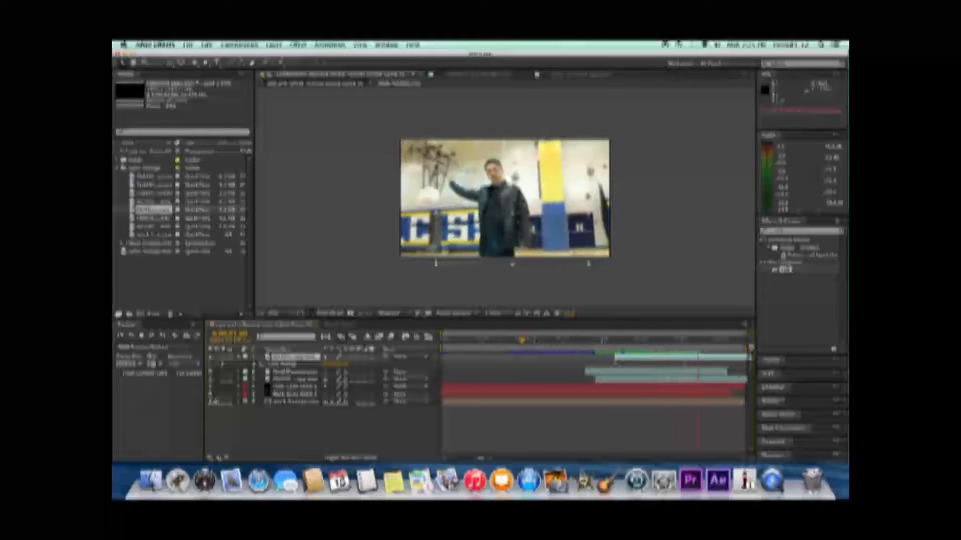
- Apply Tint to the new smoke layer, map white to bright magenta and preview the result
double_click(785, 269)
left_click(195, 108)
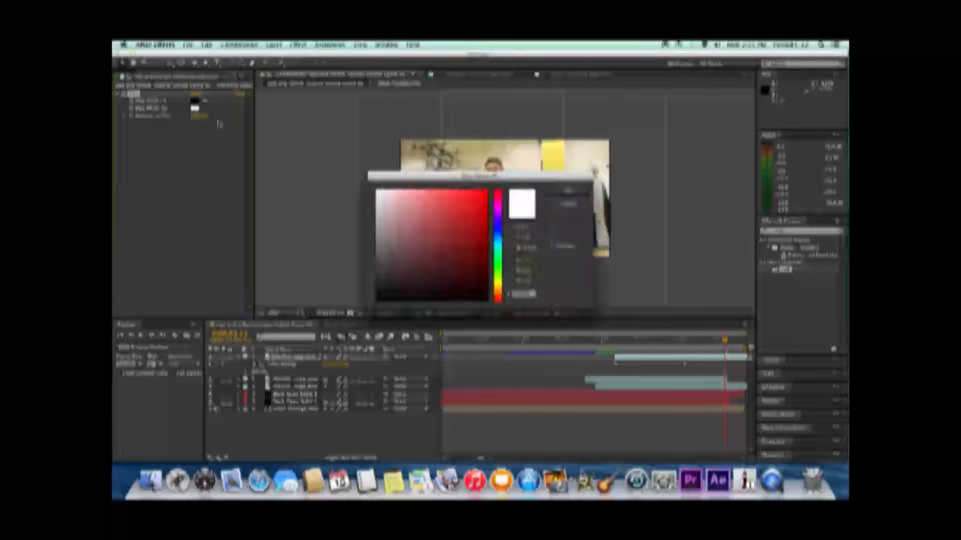
left_click(498, 206)
left_click(487, 190)
left_click(568, 191)
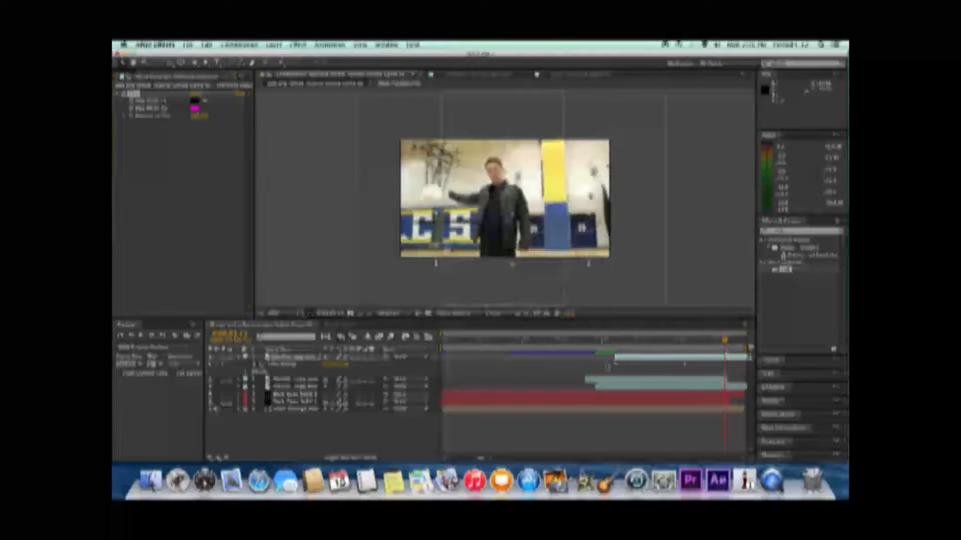
key("space")
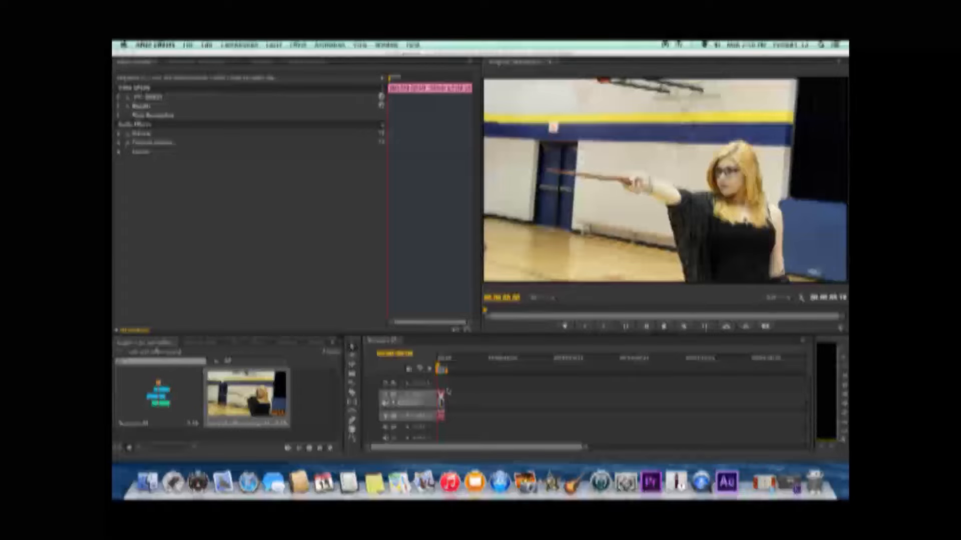
- Switch to Premiere Pro and play back the finished wand spell clip in the sequence
left_click(441, 402)
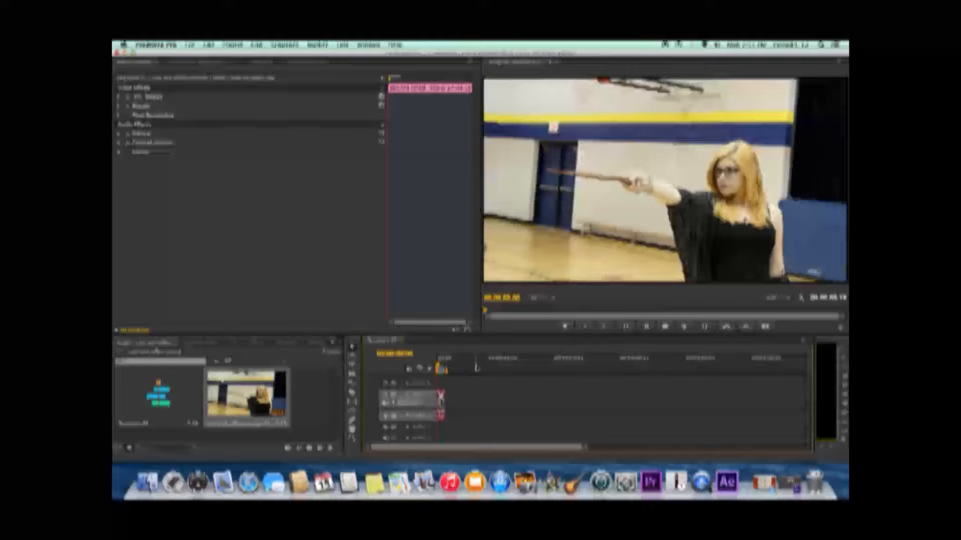
key("space")
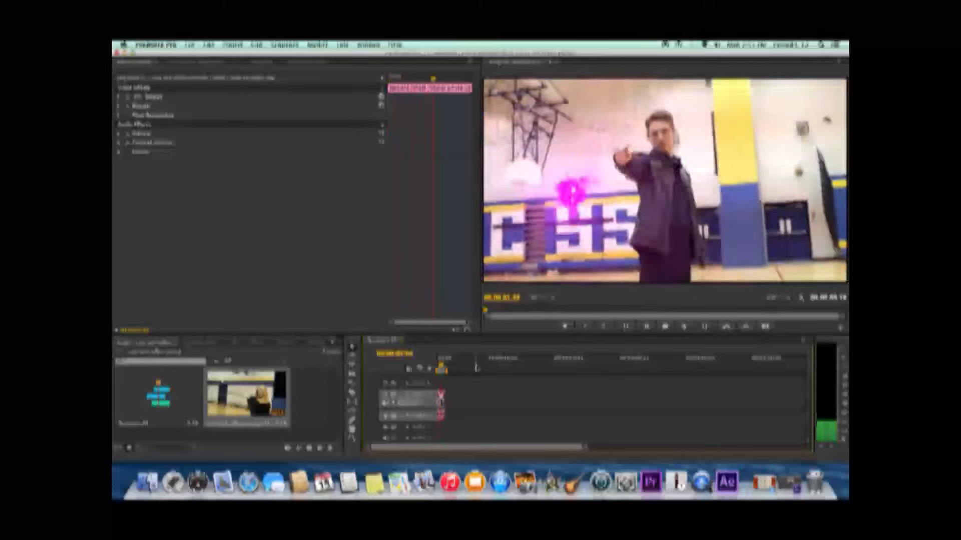